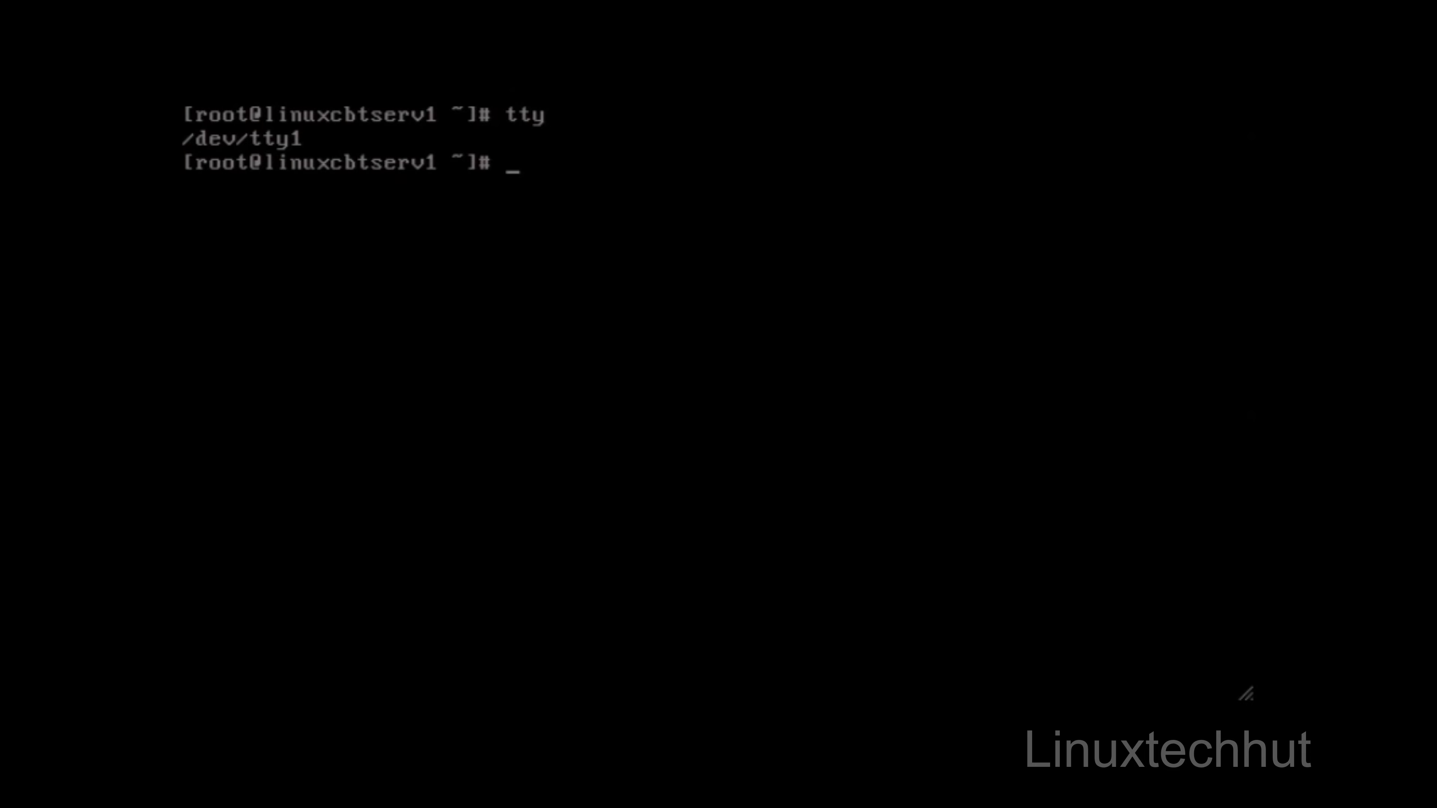
Step: Reboot the server from the root shell and enter the BIOS setup during startup
type("reboot")
key("Return")
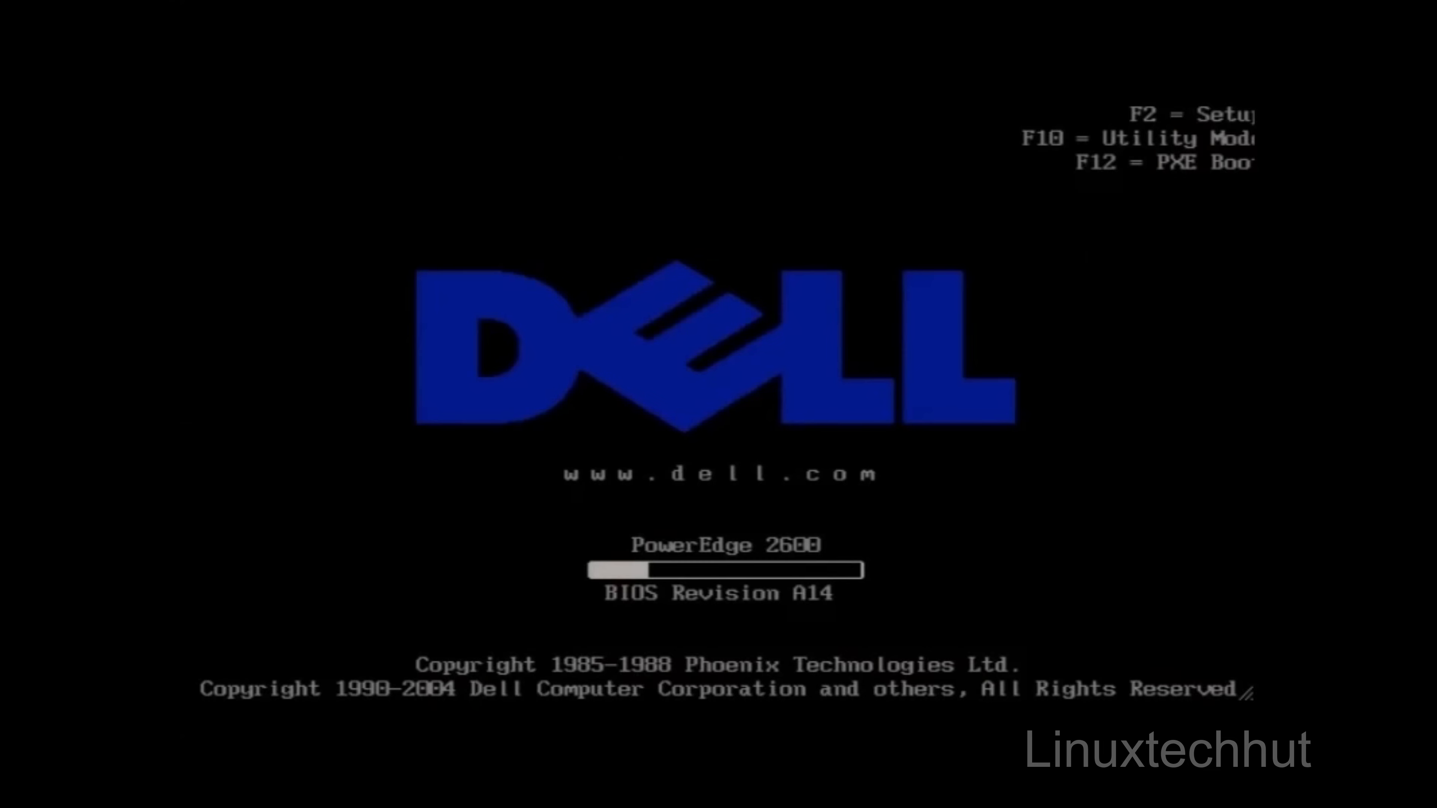
key("F2")
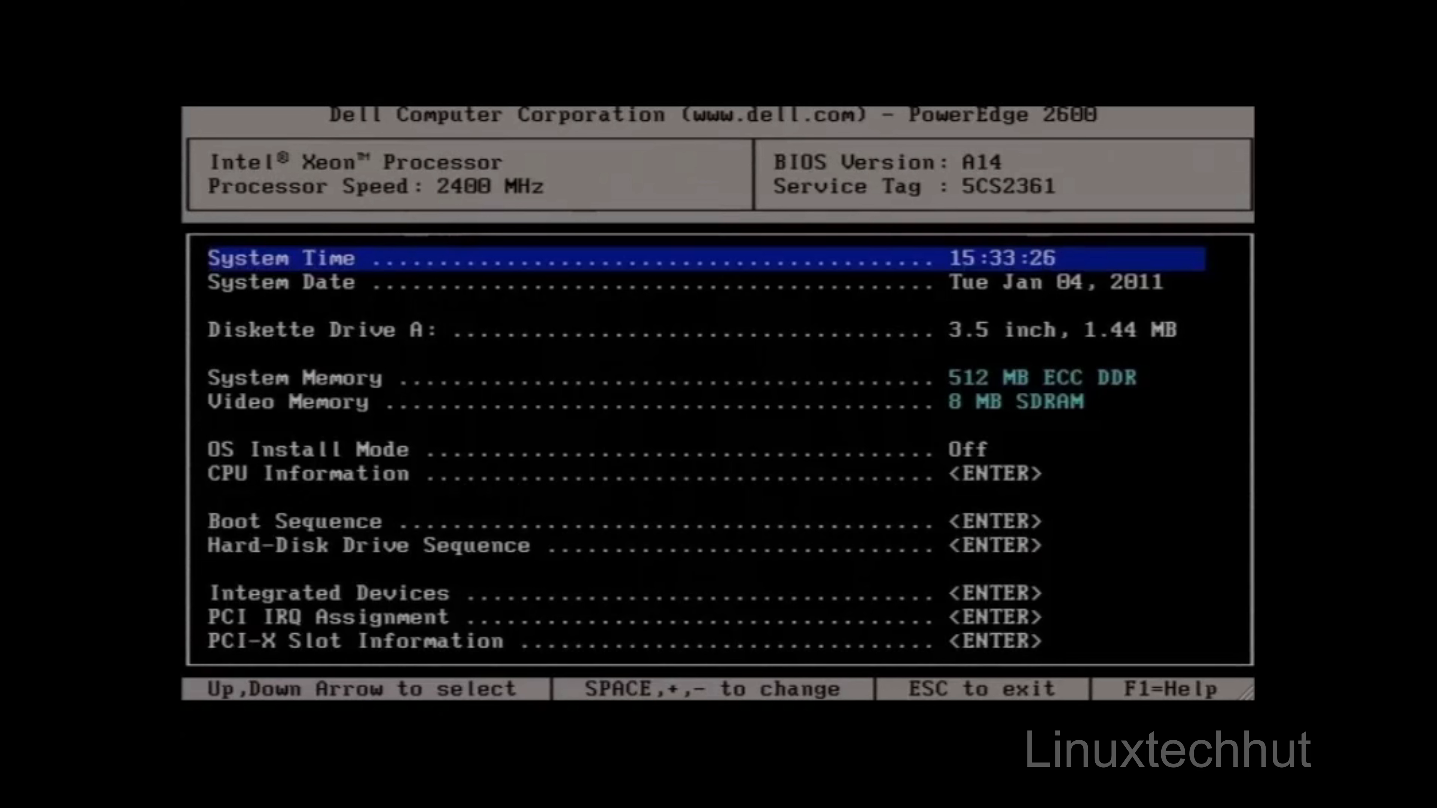
Step: Set the minutes of the BIOS System Time to 42
key("Right")
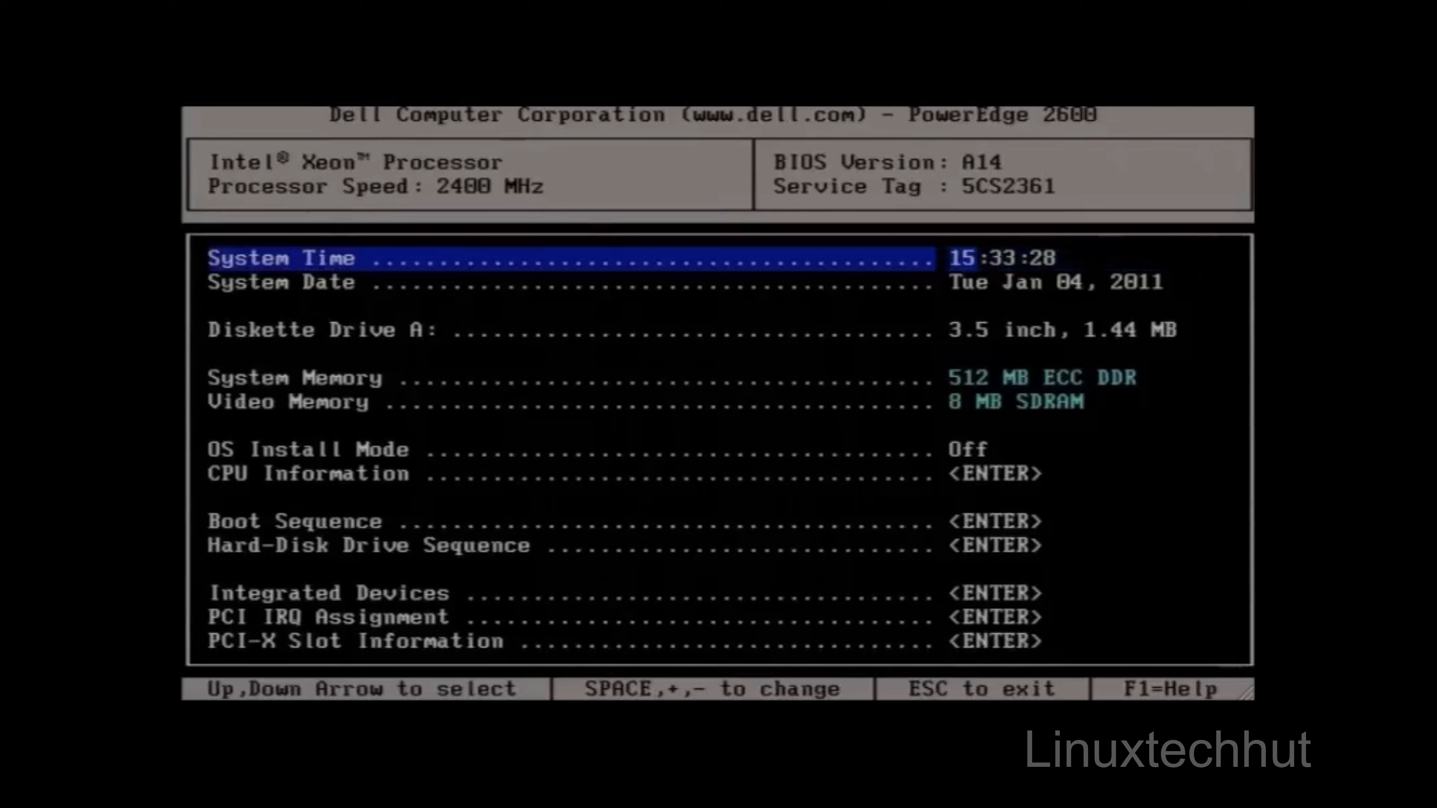
key("Right")
type("04")
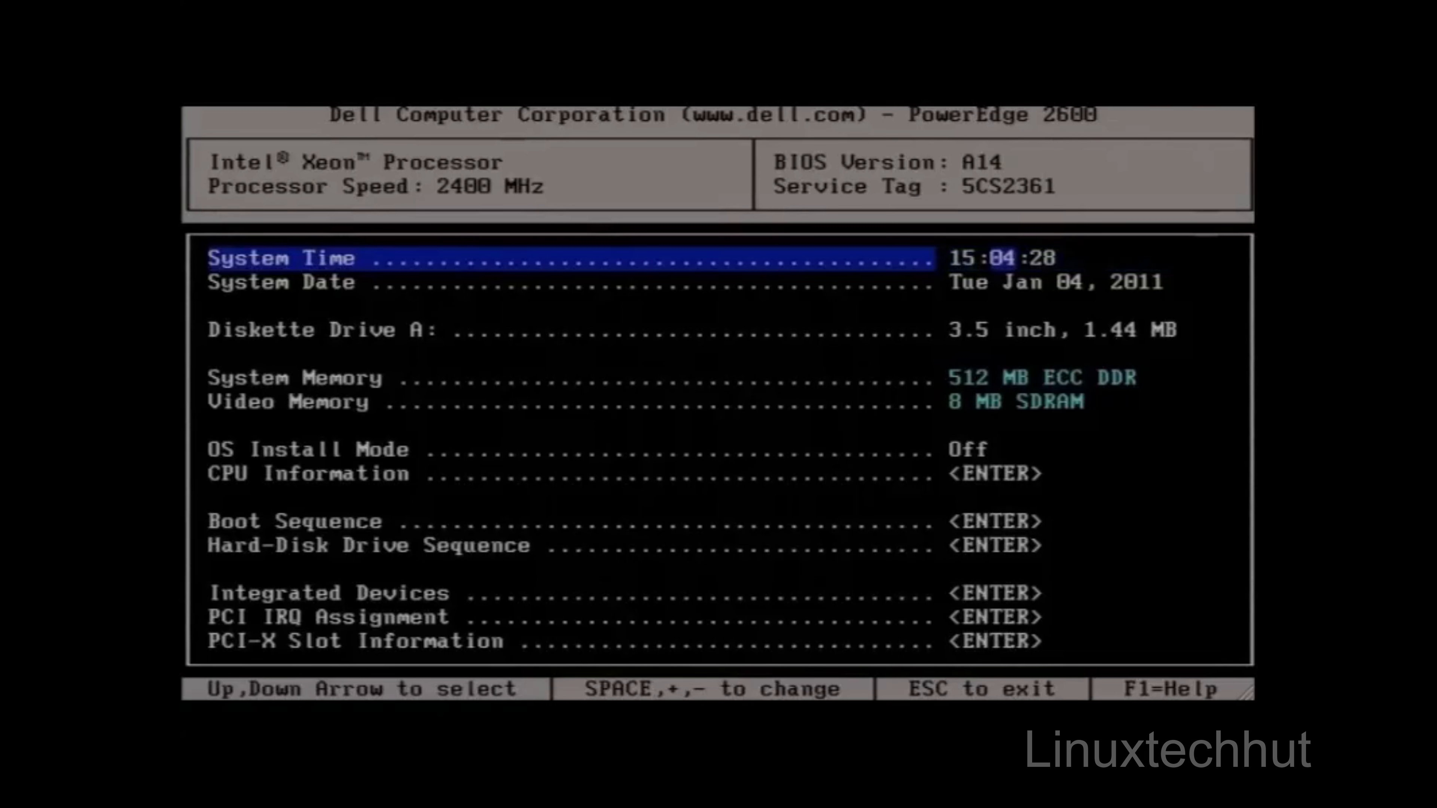
type("42")
key("Return")
Step: Open the Boot Sequence settings and move the CD-ROM device to first place
key("Down")
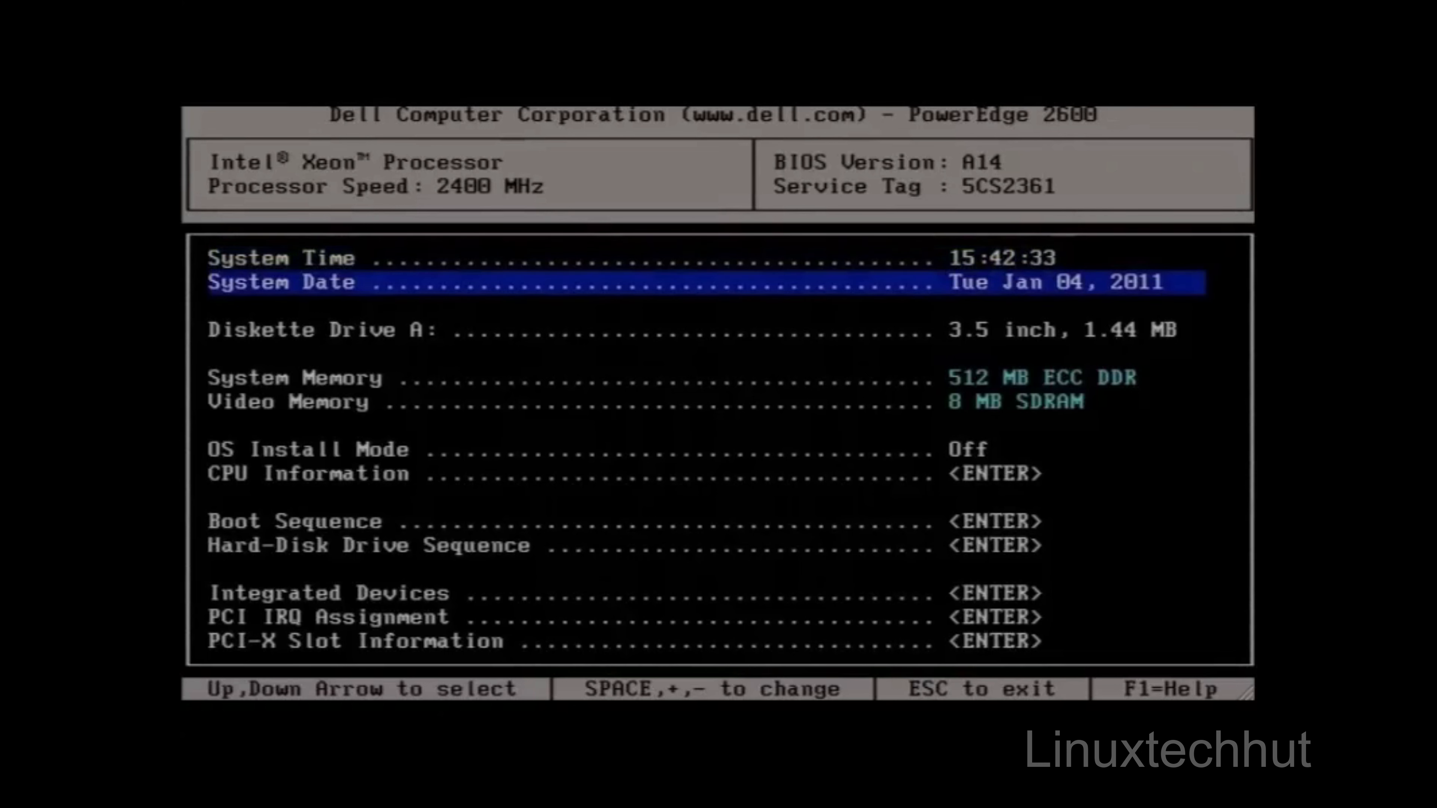
key("Down")
key("Down")
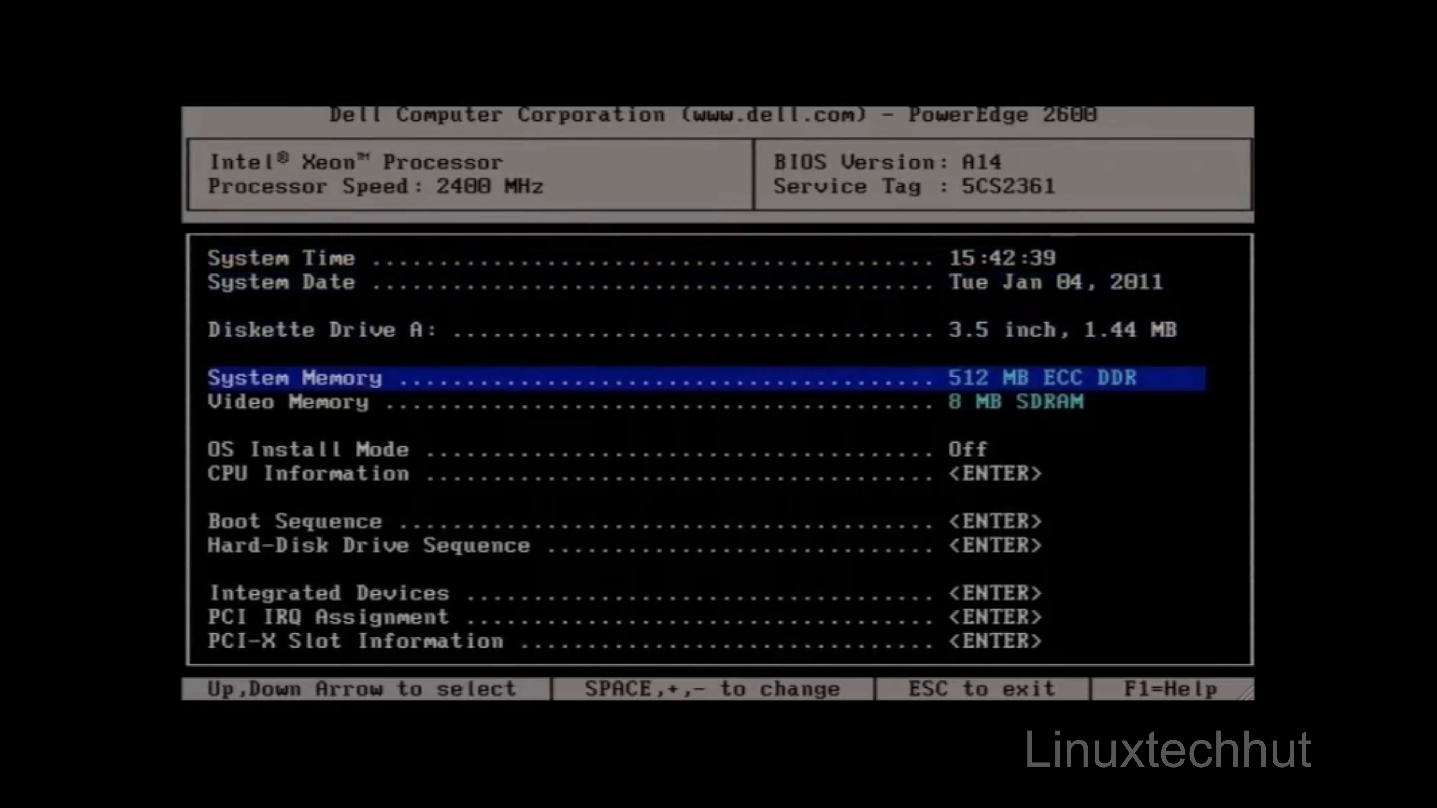
key("Down")
key("Down")
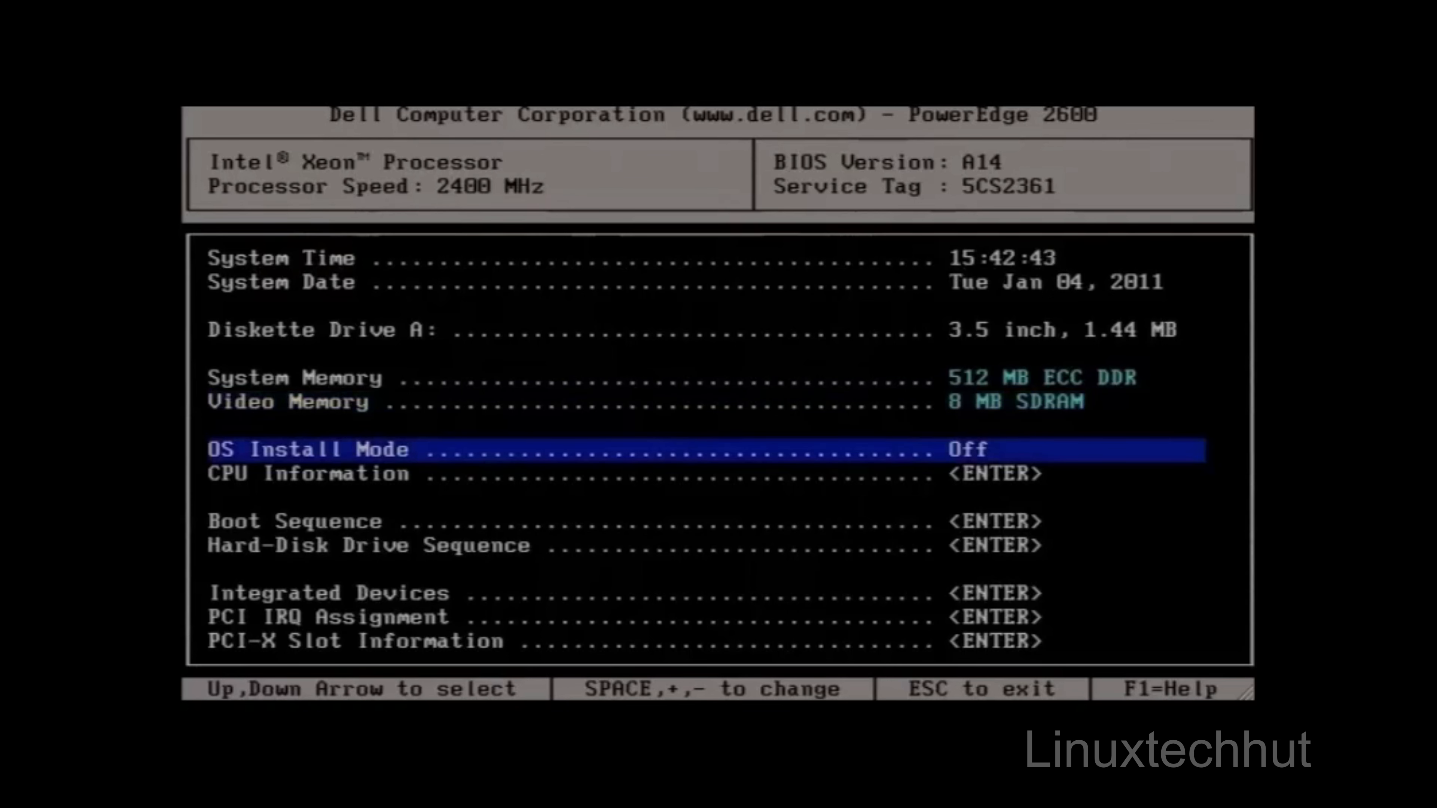
key("Down")
key("Down")
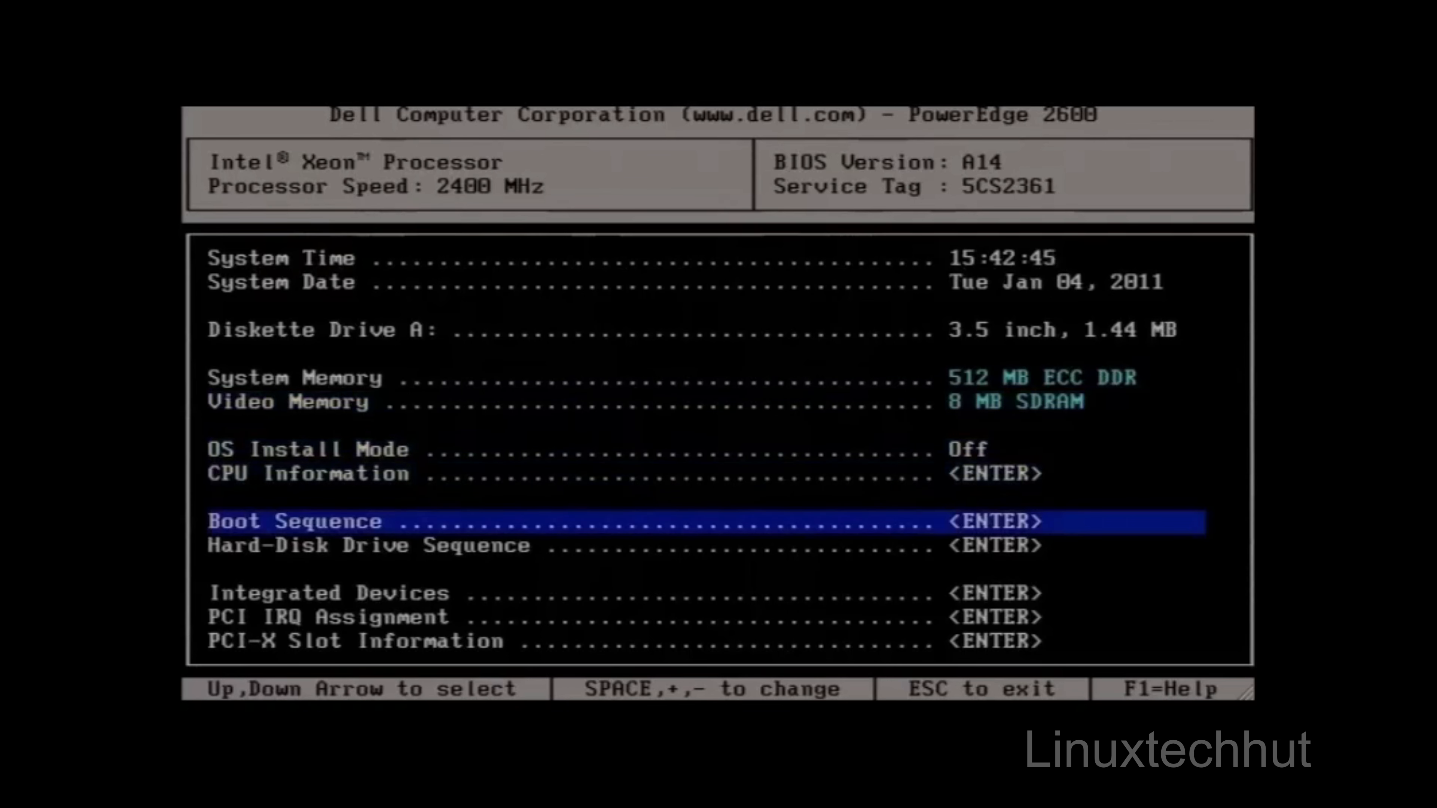
key("Return")
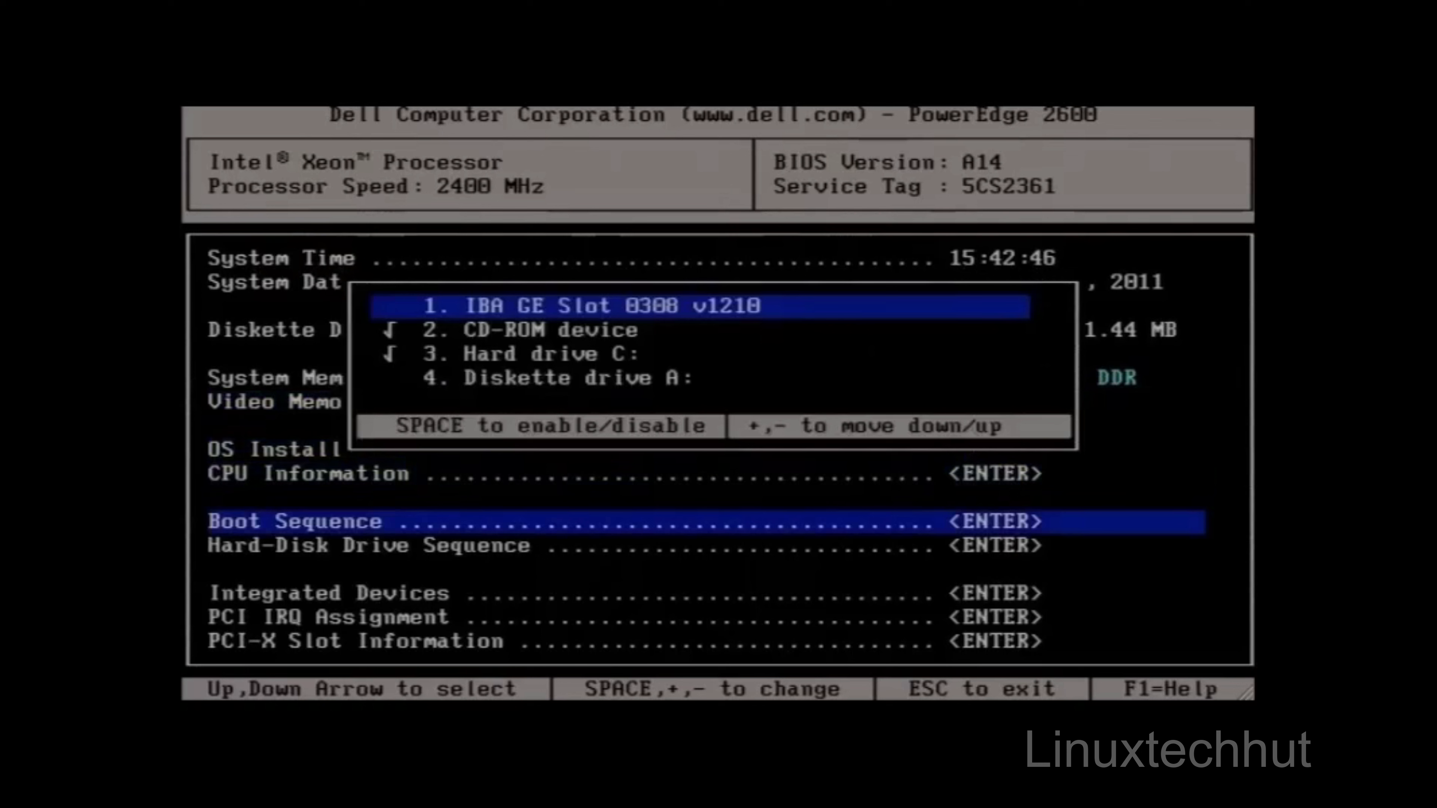
key("Down")
key("Up")
key("Down")
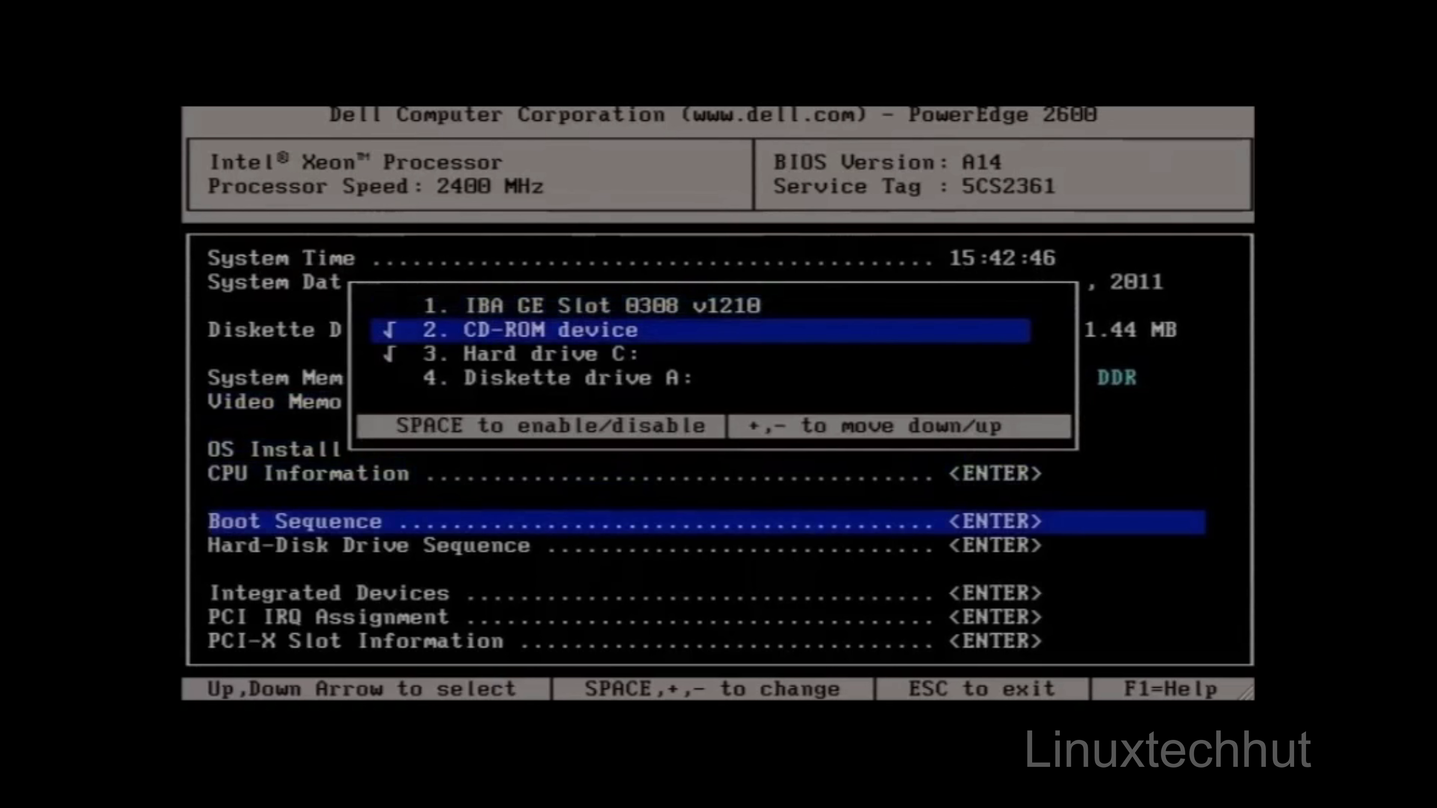
key("plus")
key("minus")
key("minus")
Step: Move Hard drive C: to second place in the boot sequence, then save the changes and exit the BIOS setup
key("Down")
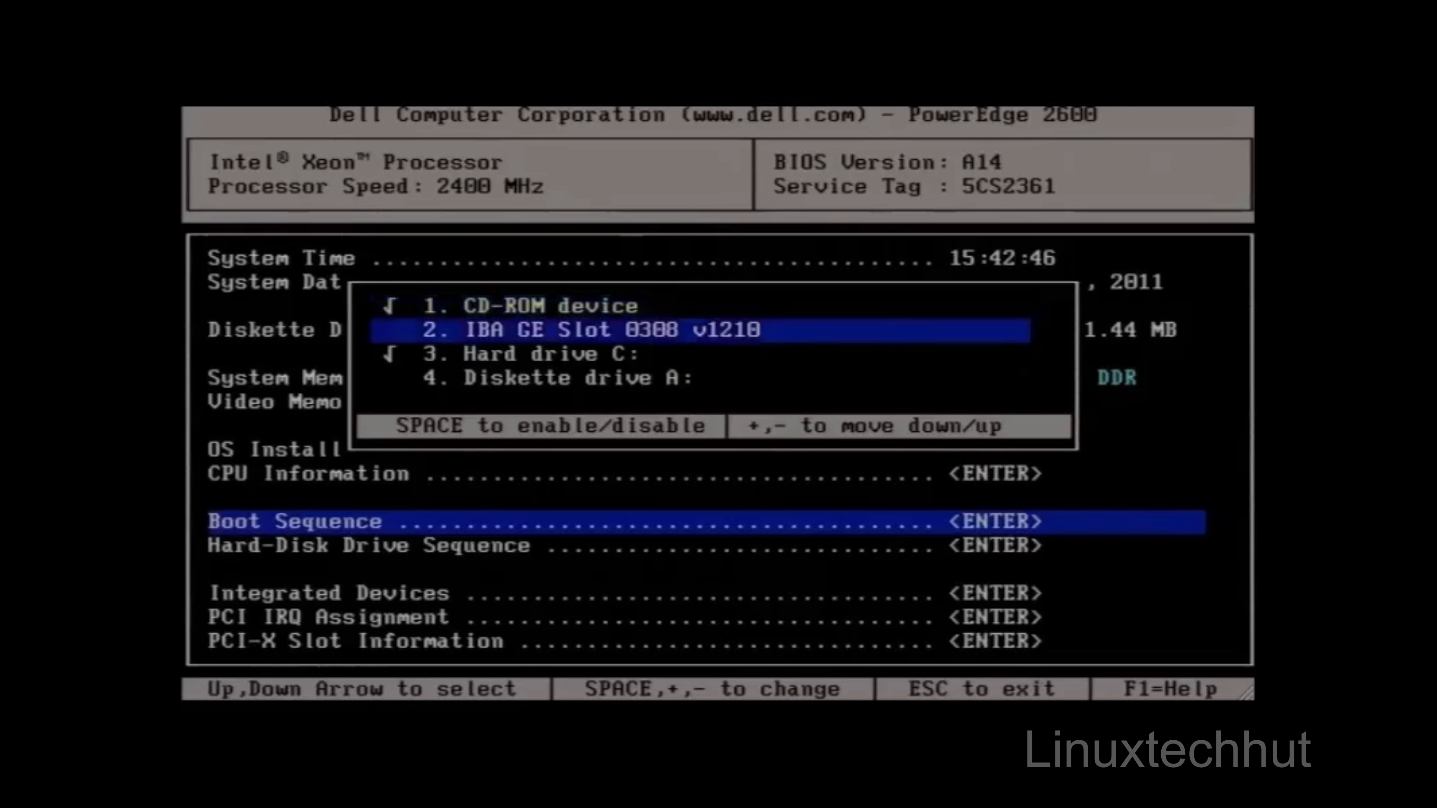
key("Down")
key("minus")
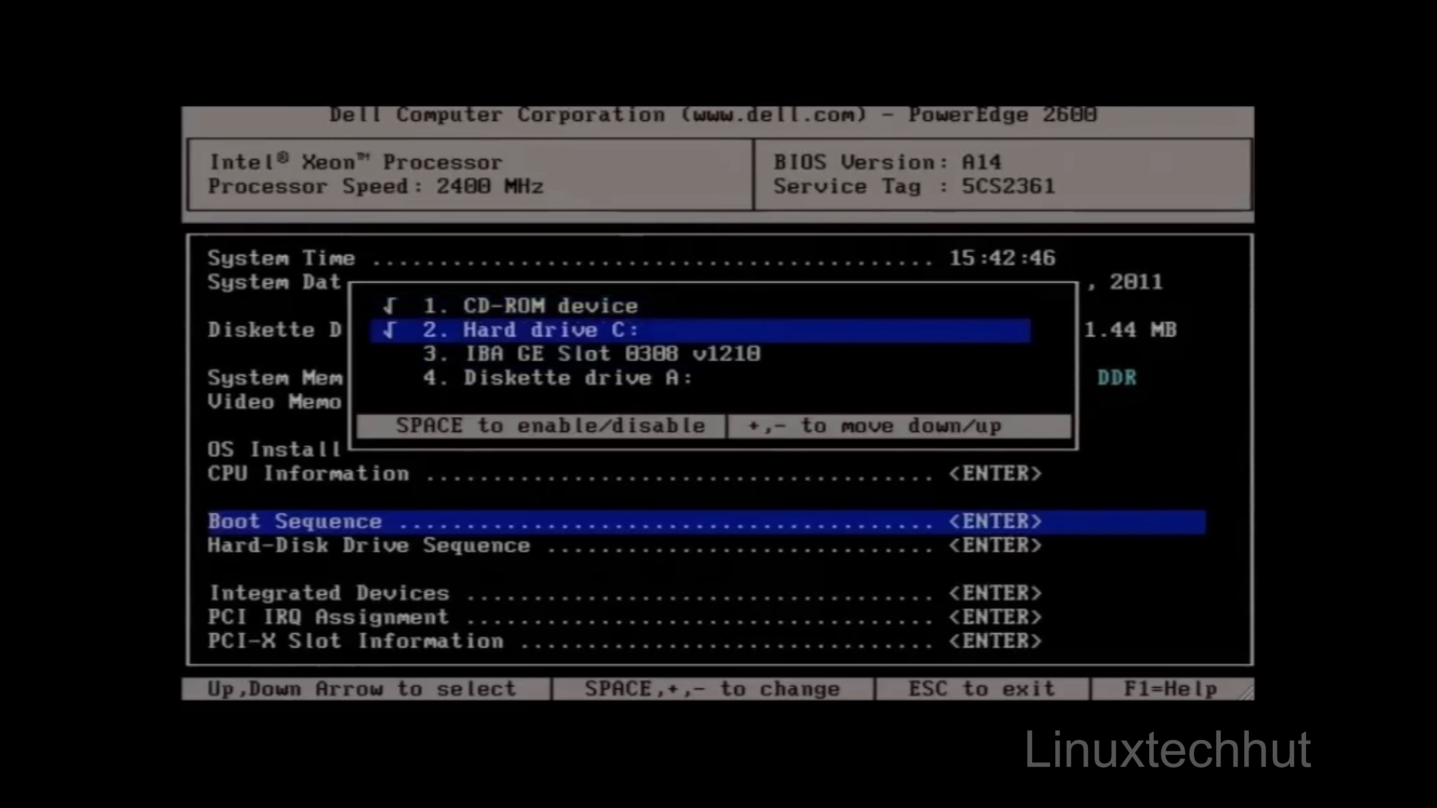
key("Down")
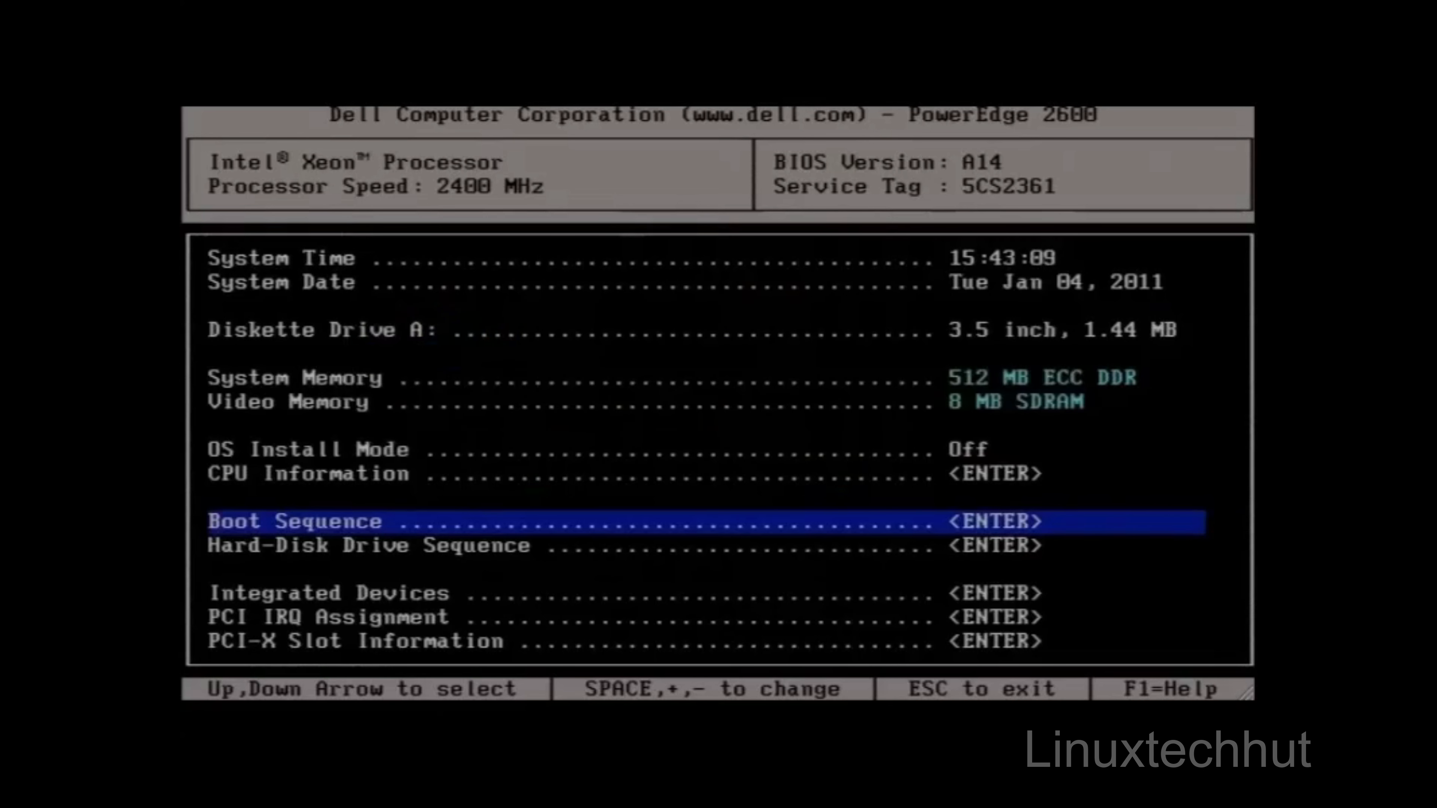
key("Escape")
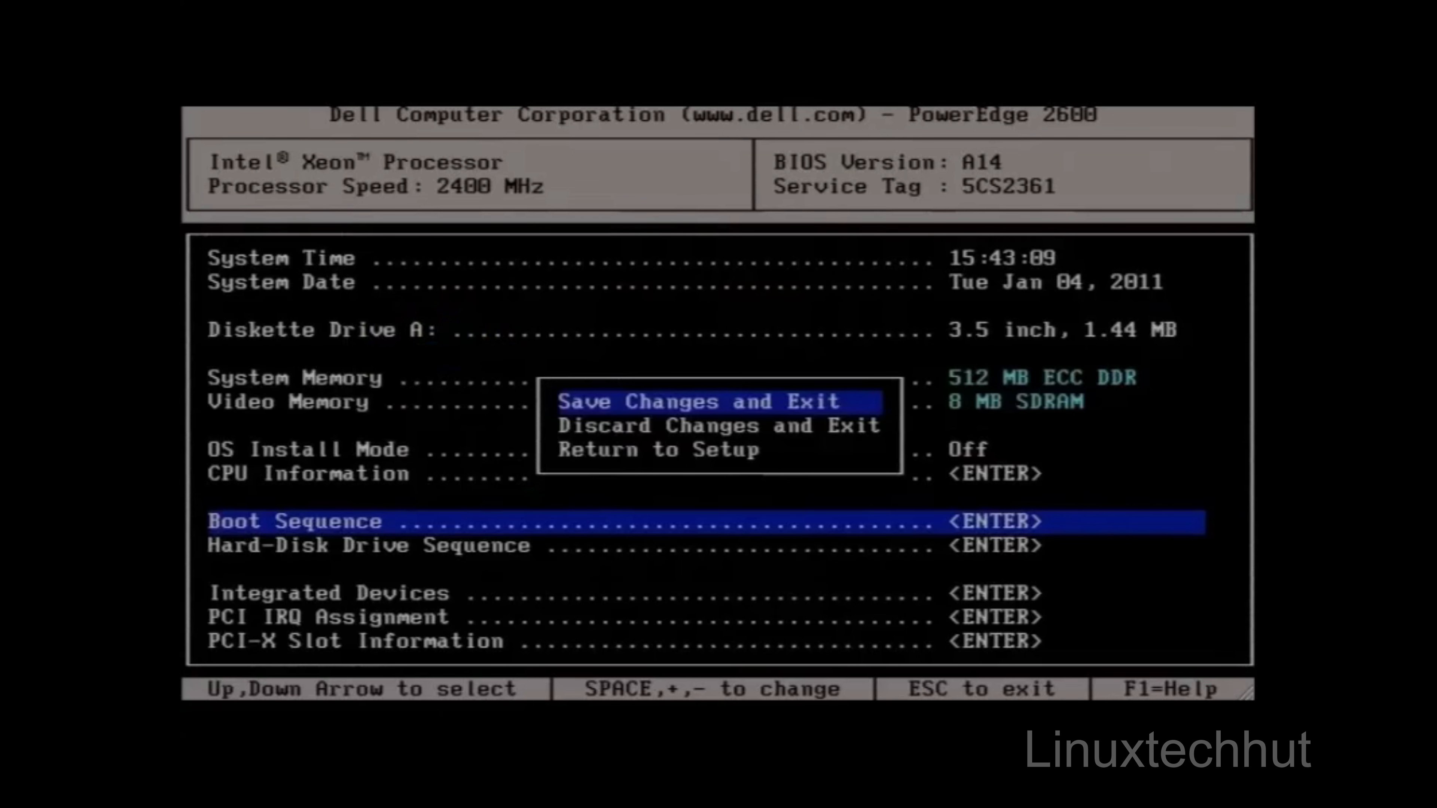
key("Return")
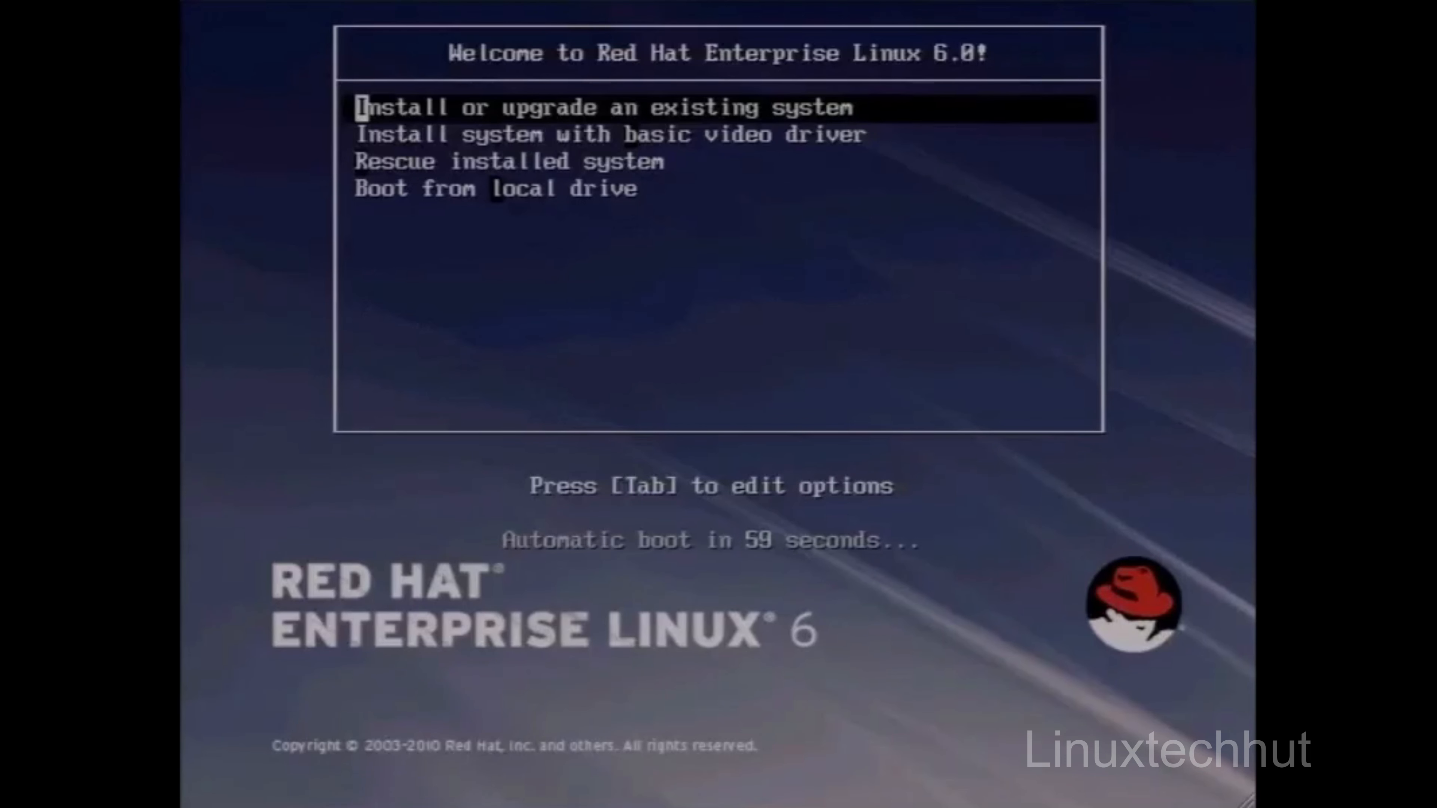
Step: Review the boot menu's install, basic video driver, rescue and local drive entries, ending on Install or upgrade an existing system
key("Down")
key("Up")
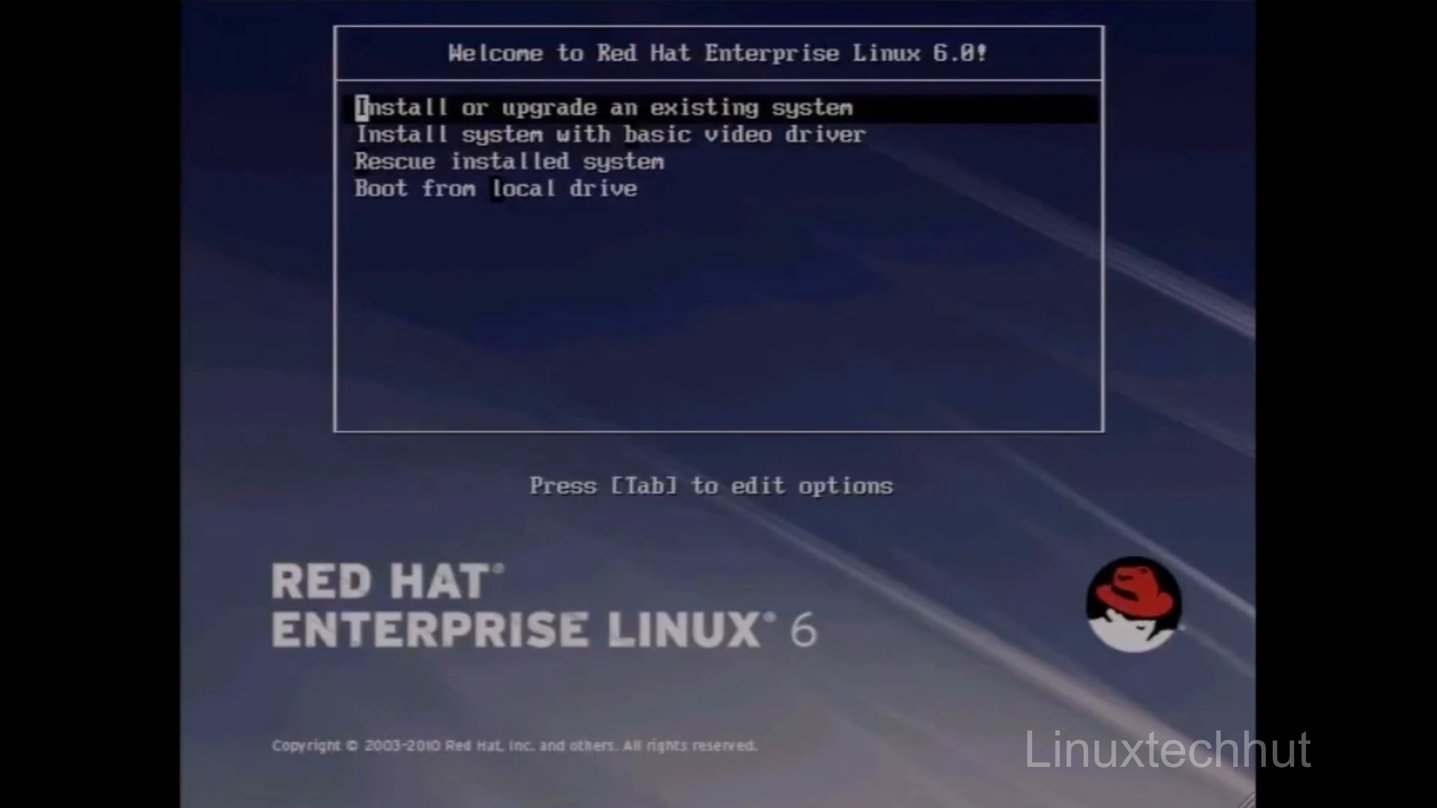
key("Down")
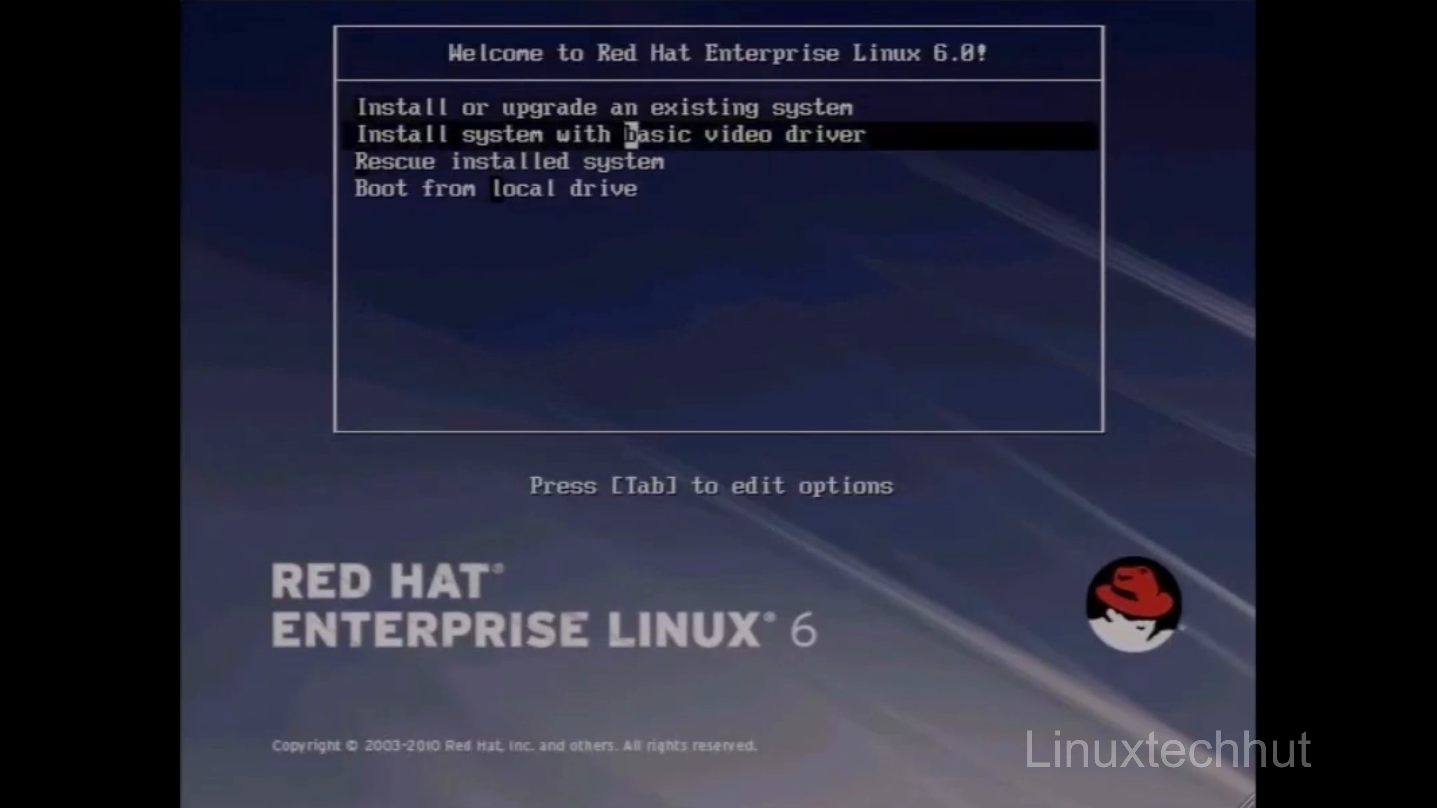
key("Up")
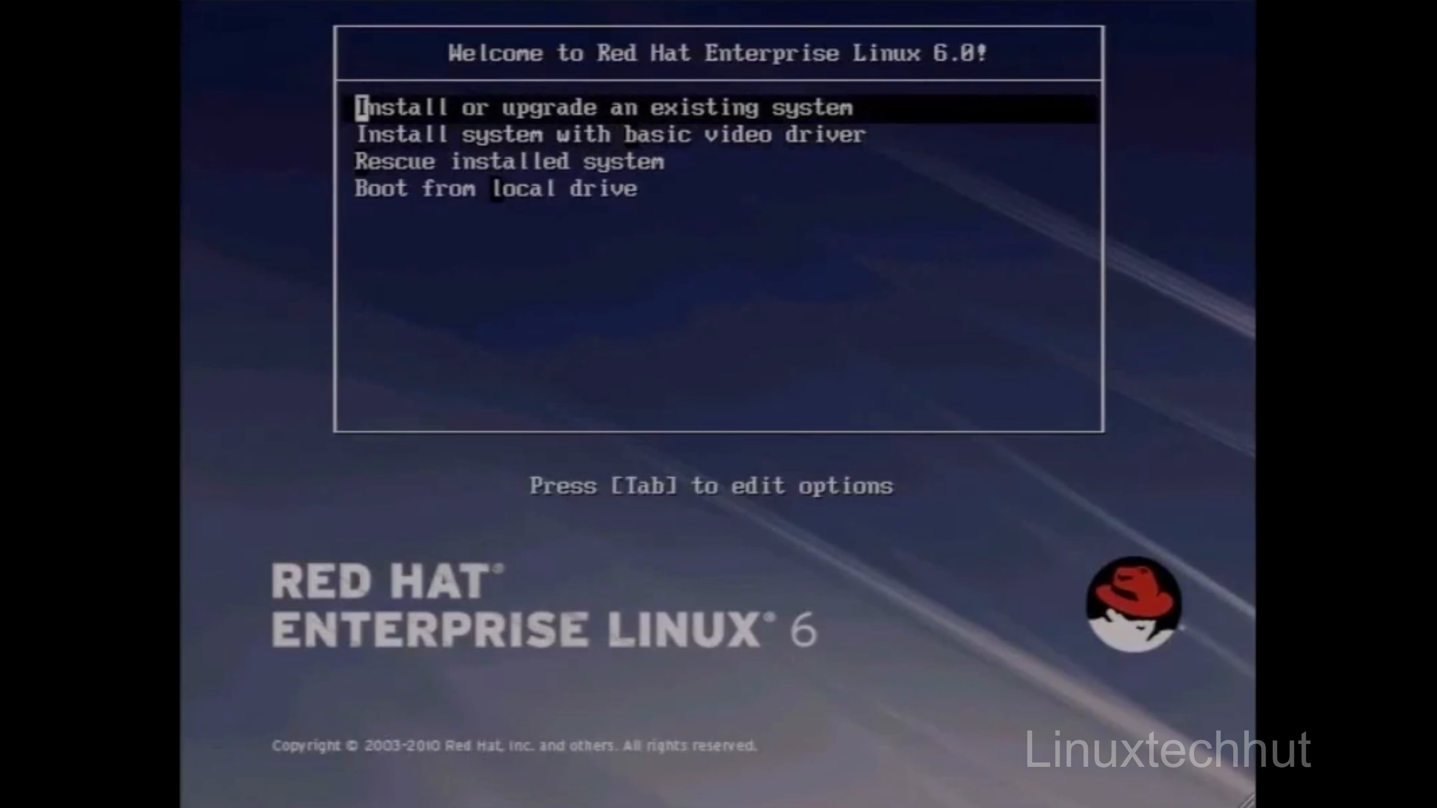
key("Down")
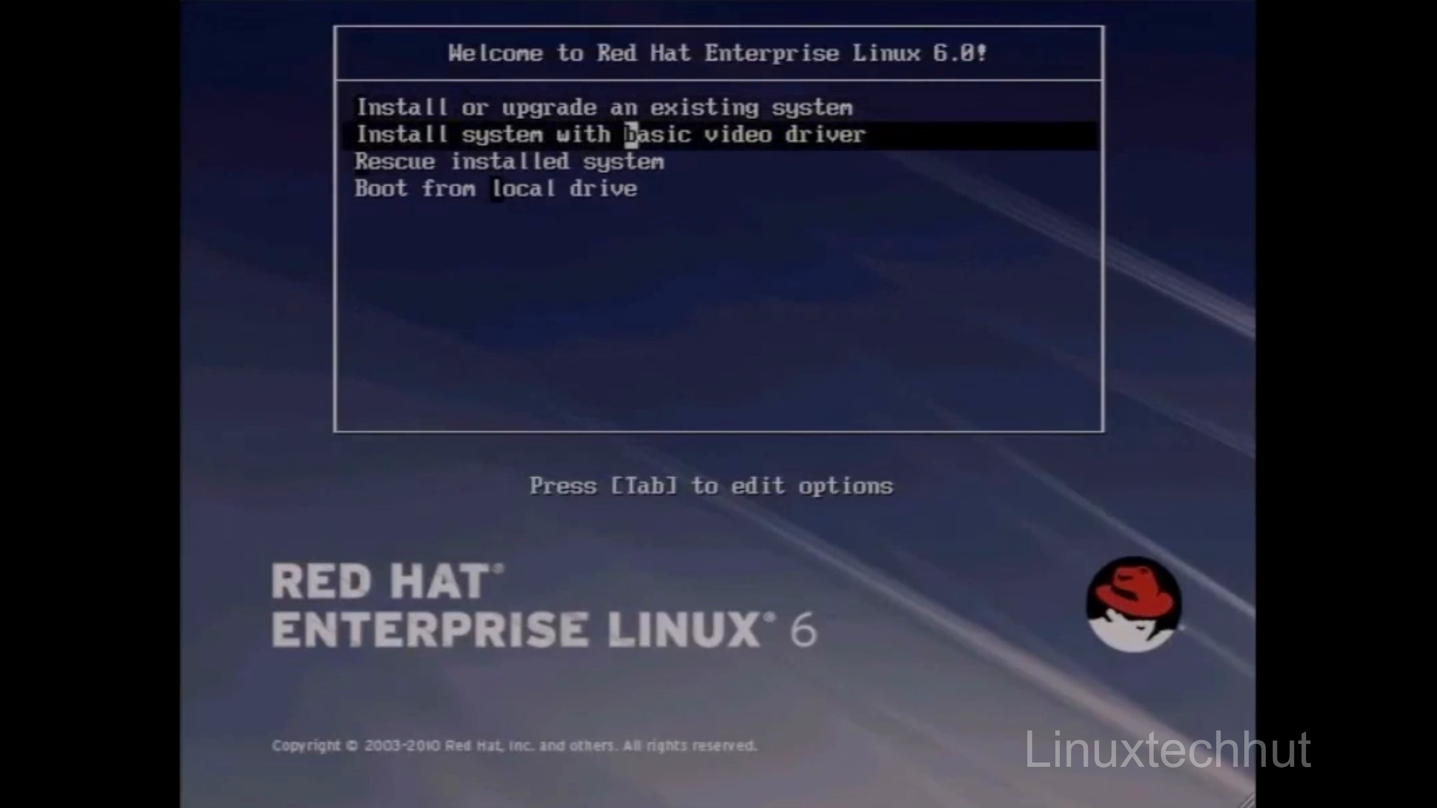
key("Down")
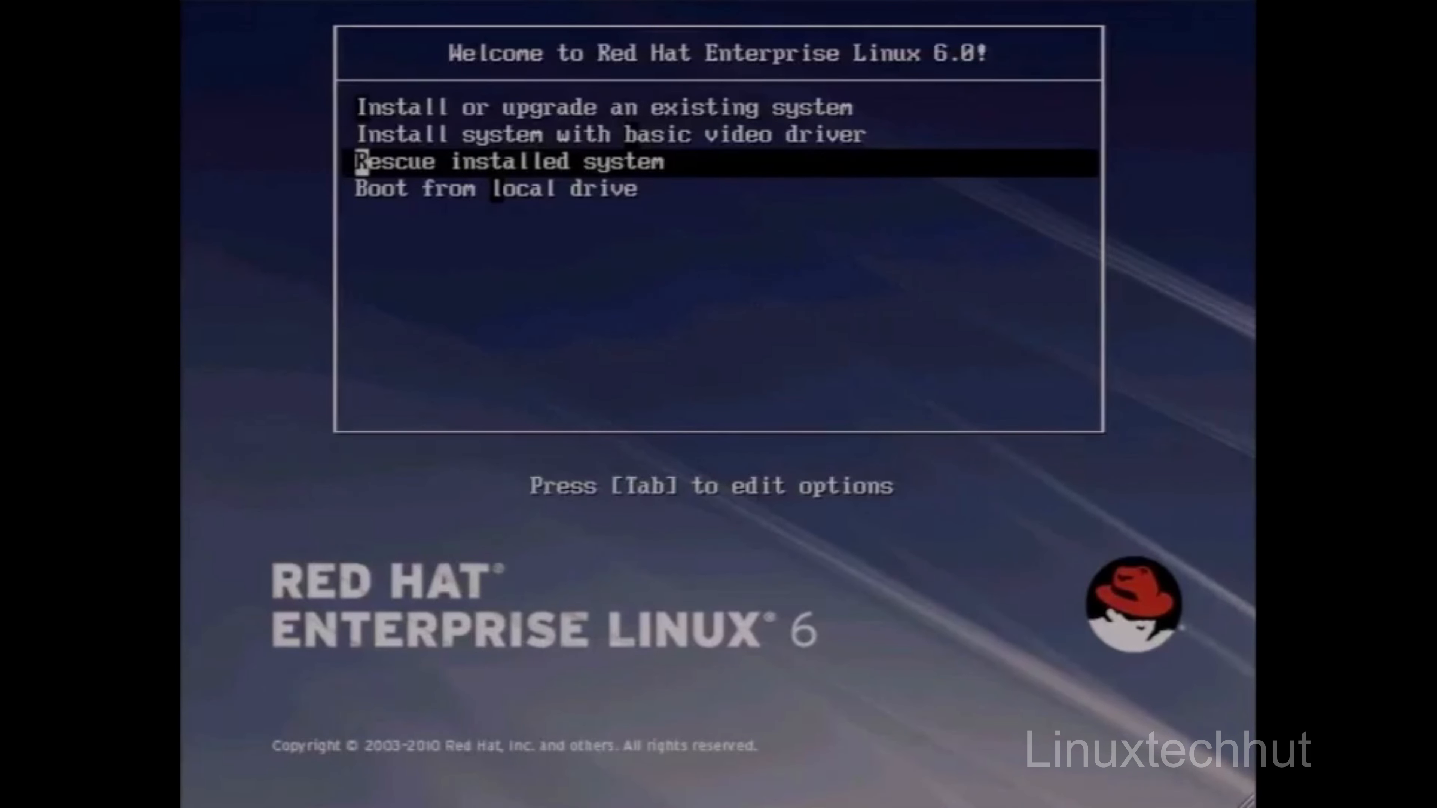
key("Down")
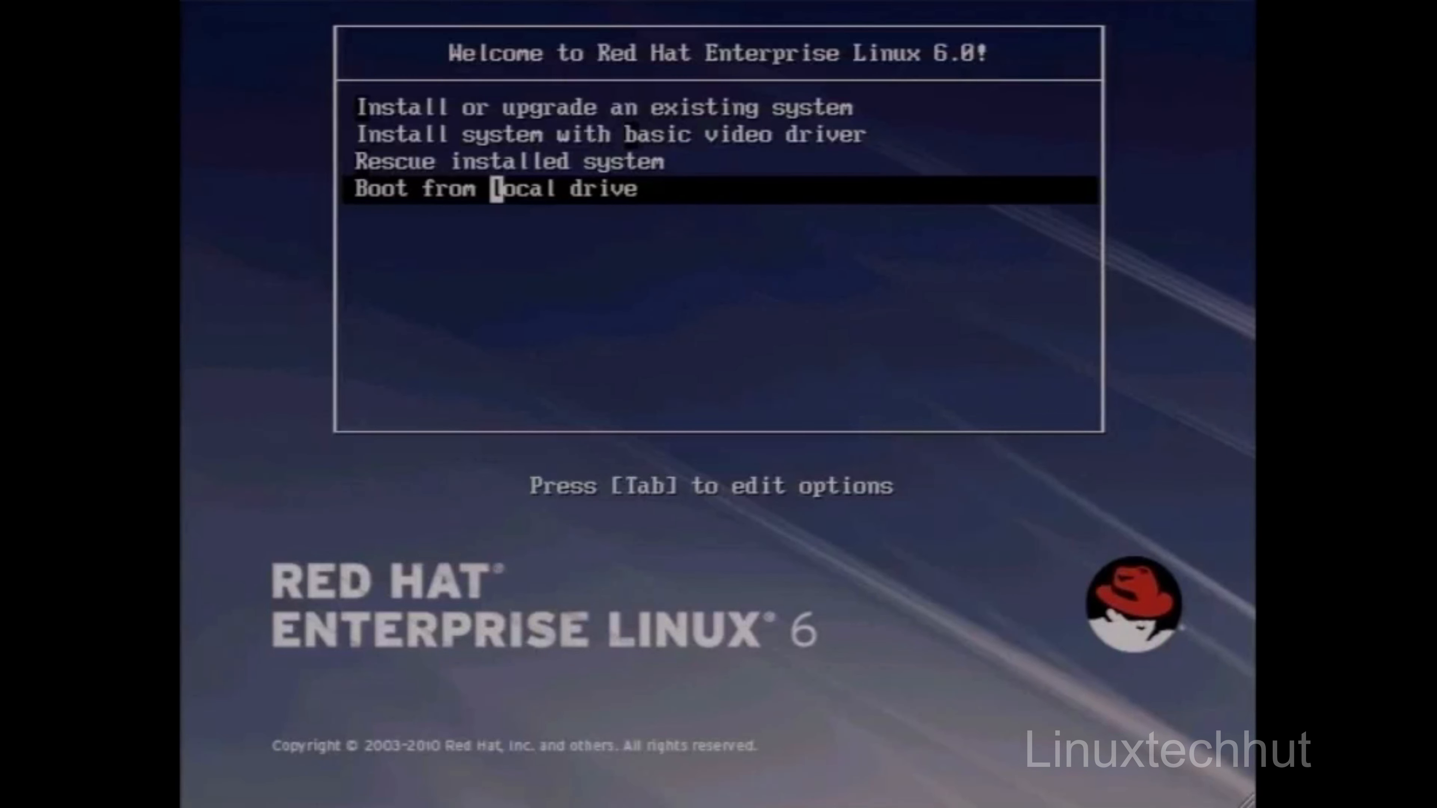
key("Up")
key("Up")
key("Up")
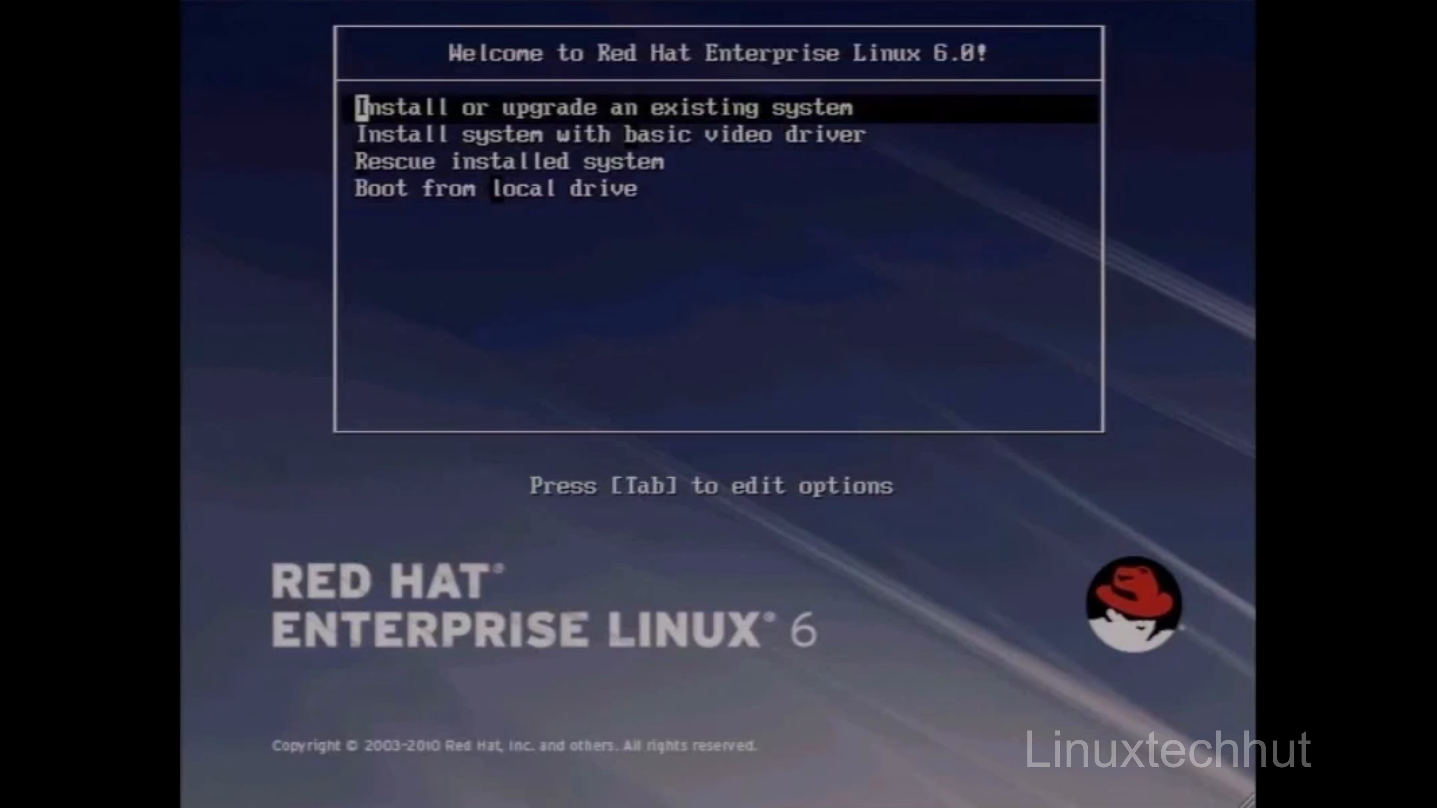
key("Tab")
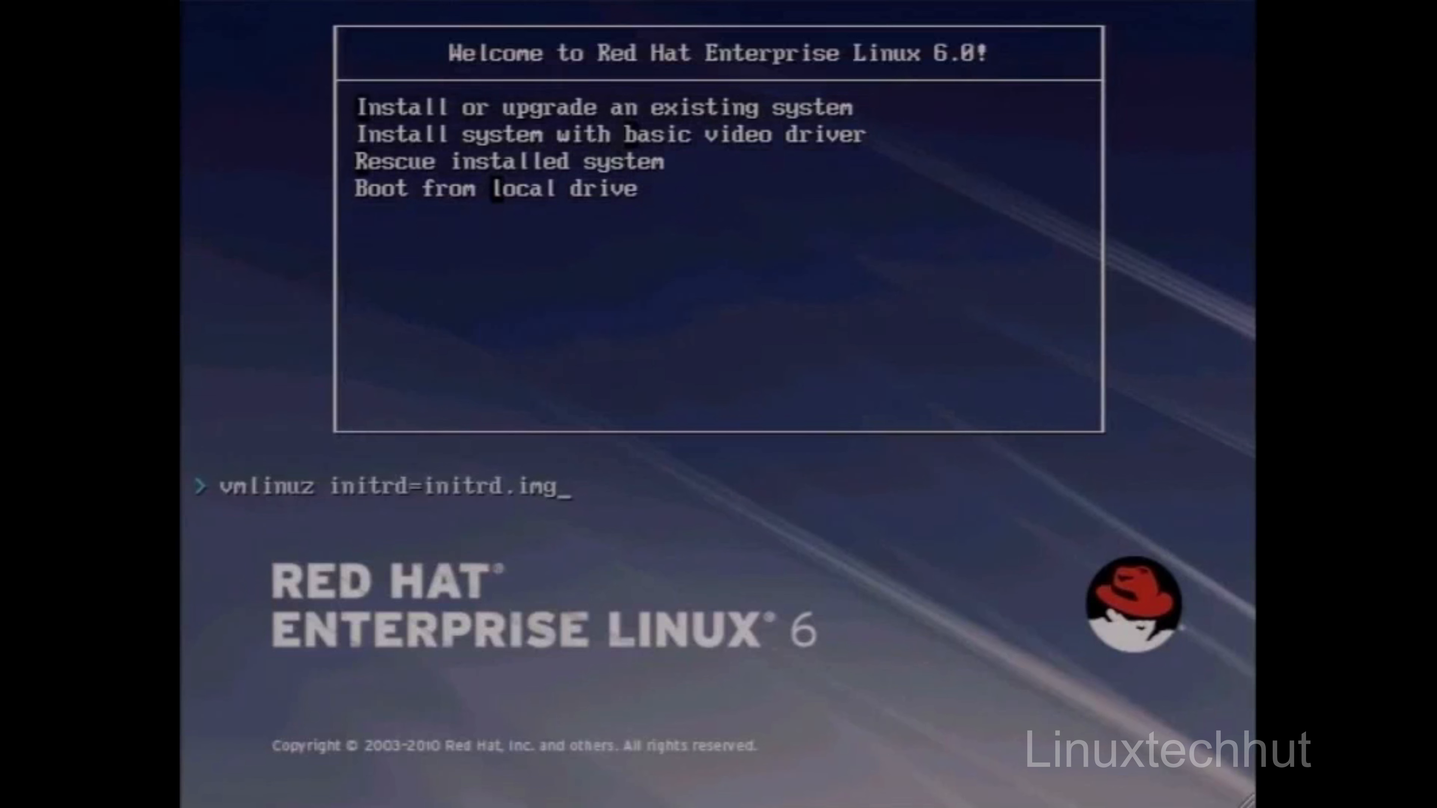
type("linux repo")
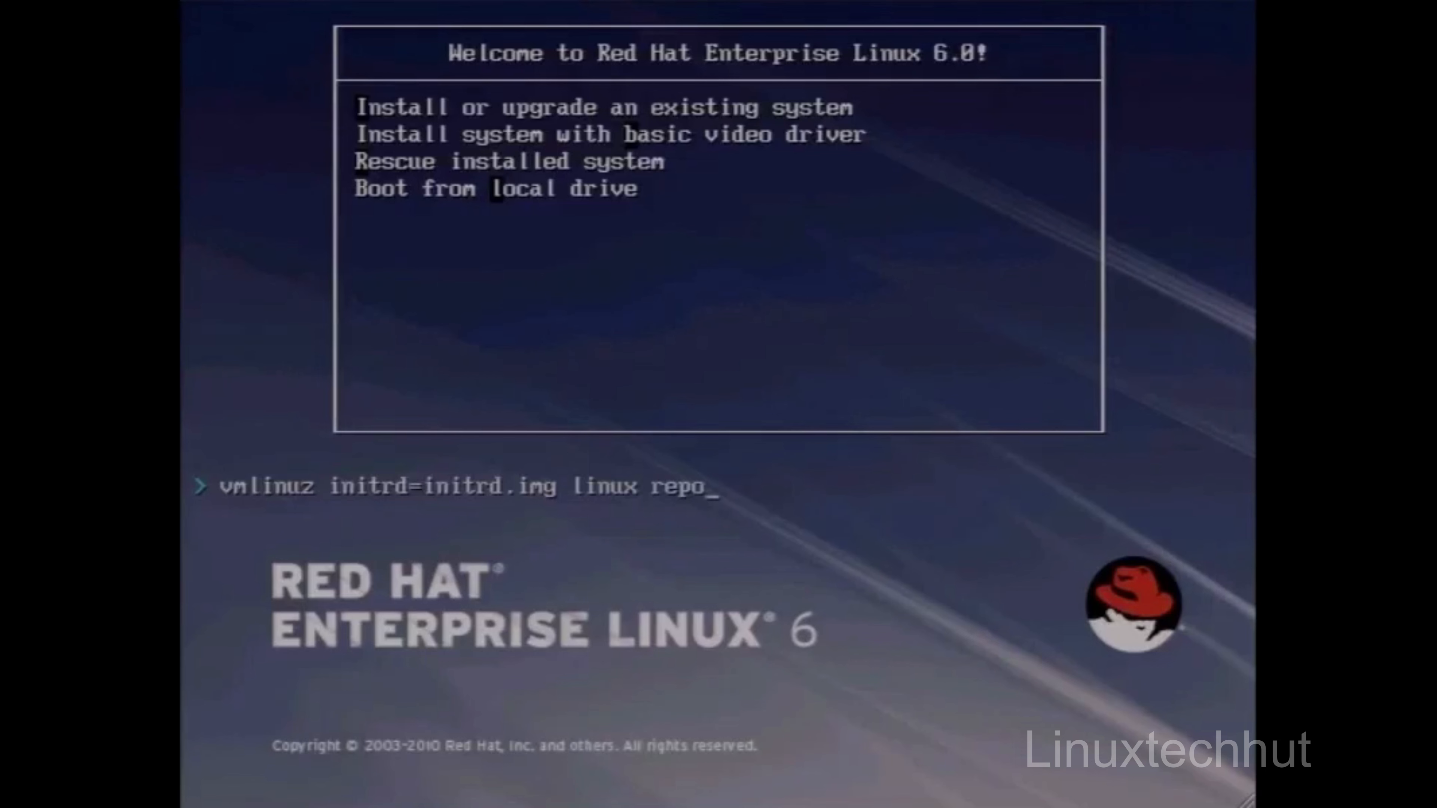
type("=http://")
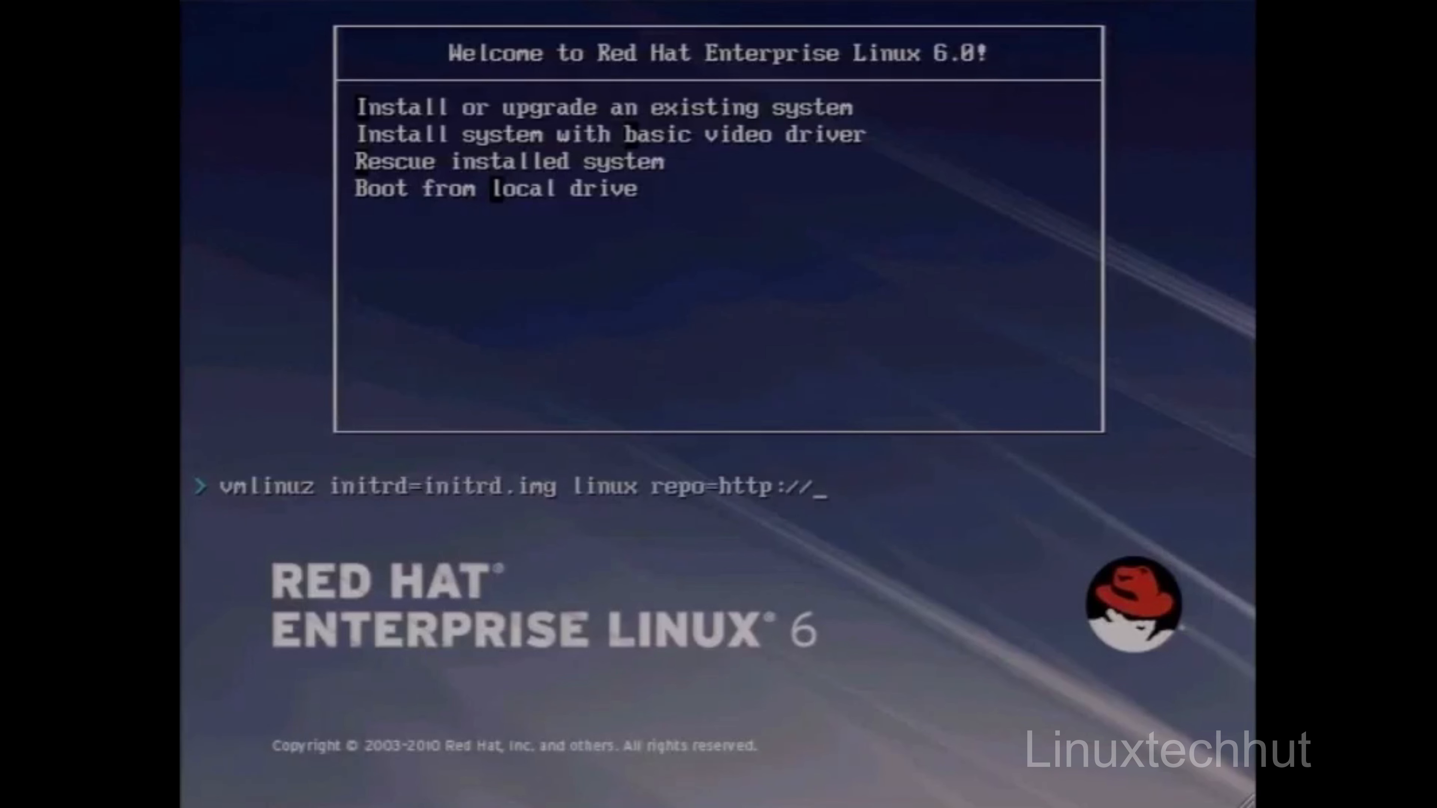
type("192.168.")
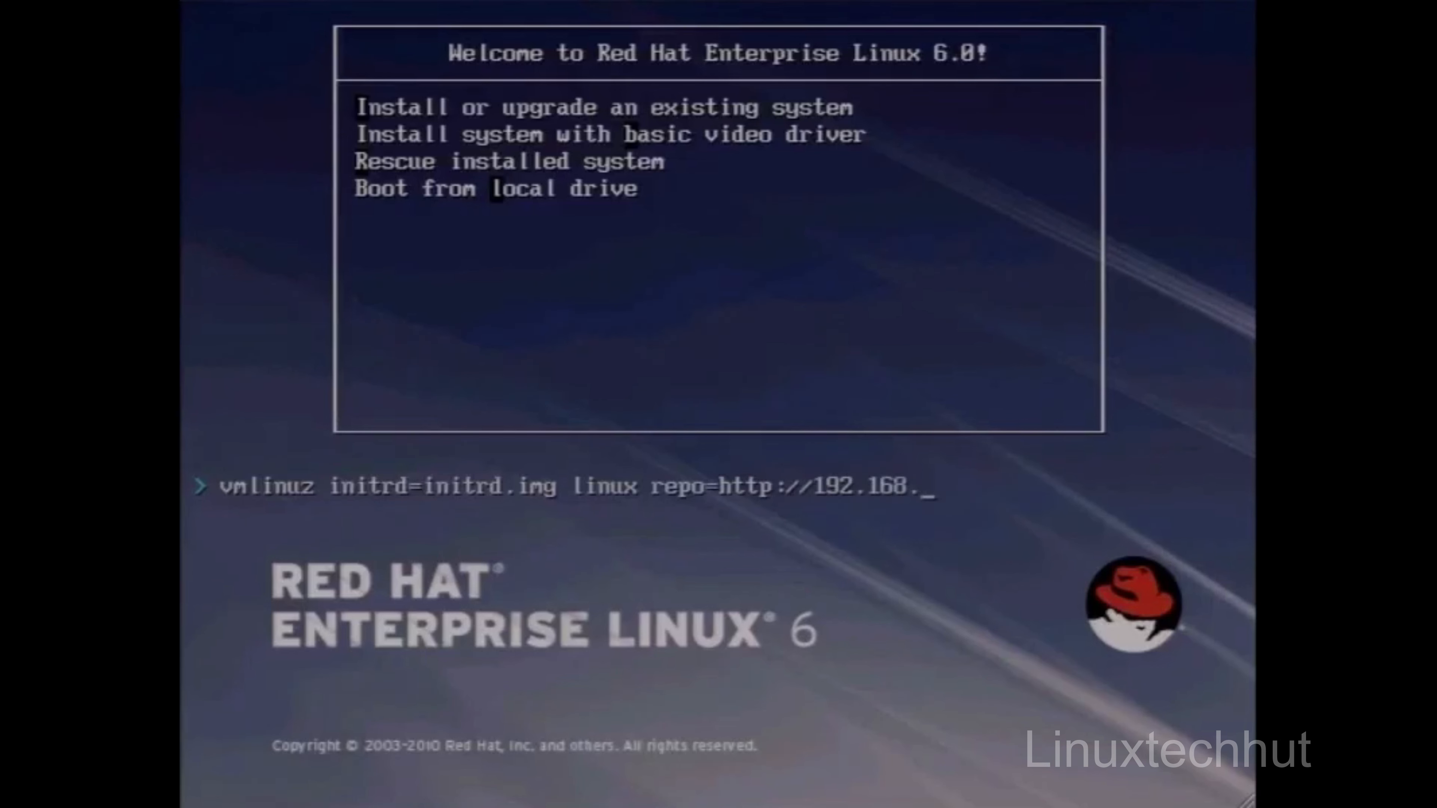
type("75.101/LinuxCBT")
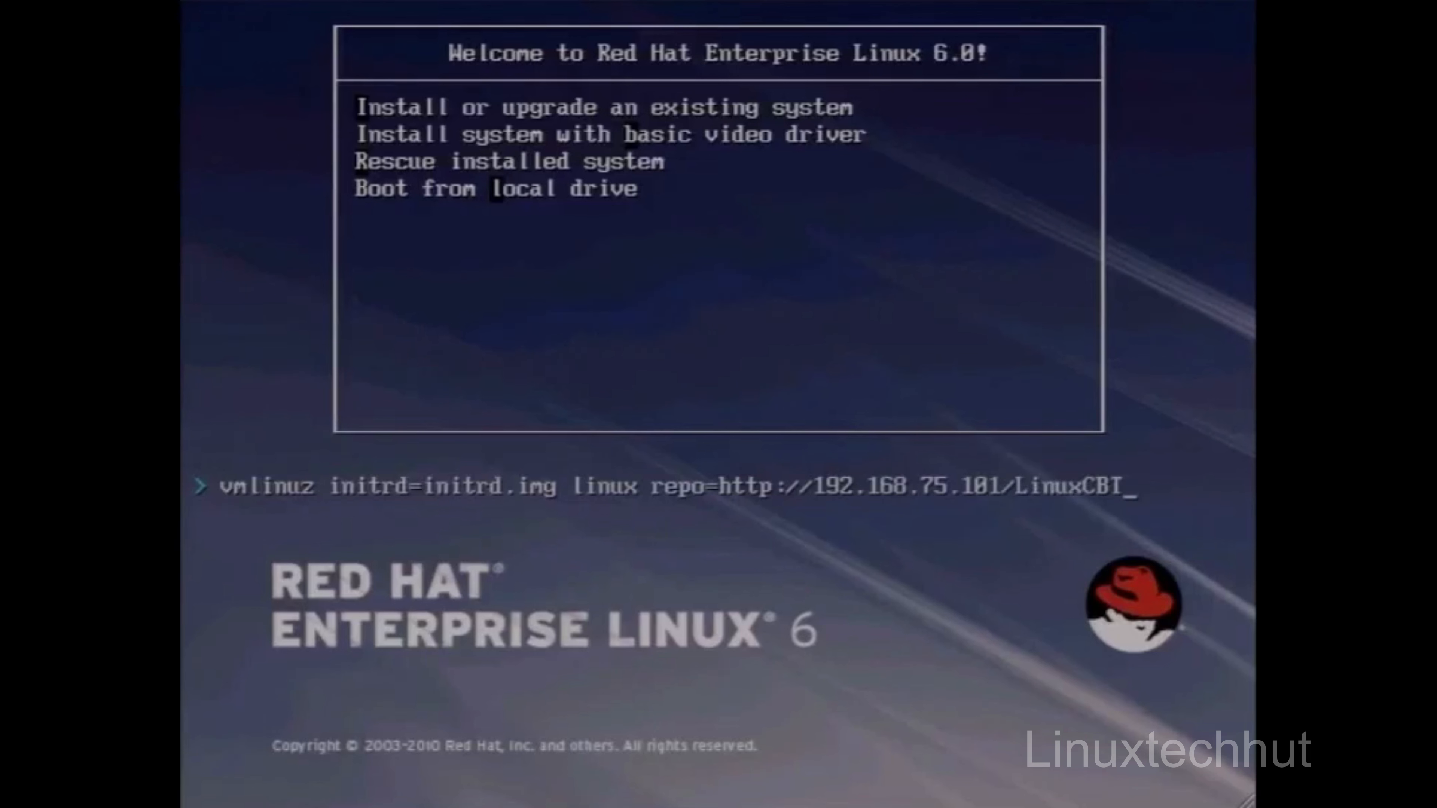
type("/EL-5")
key("BackSpace")
type("6")
type("/")
type("Misc/")
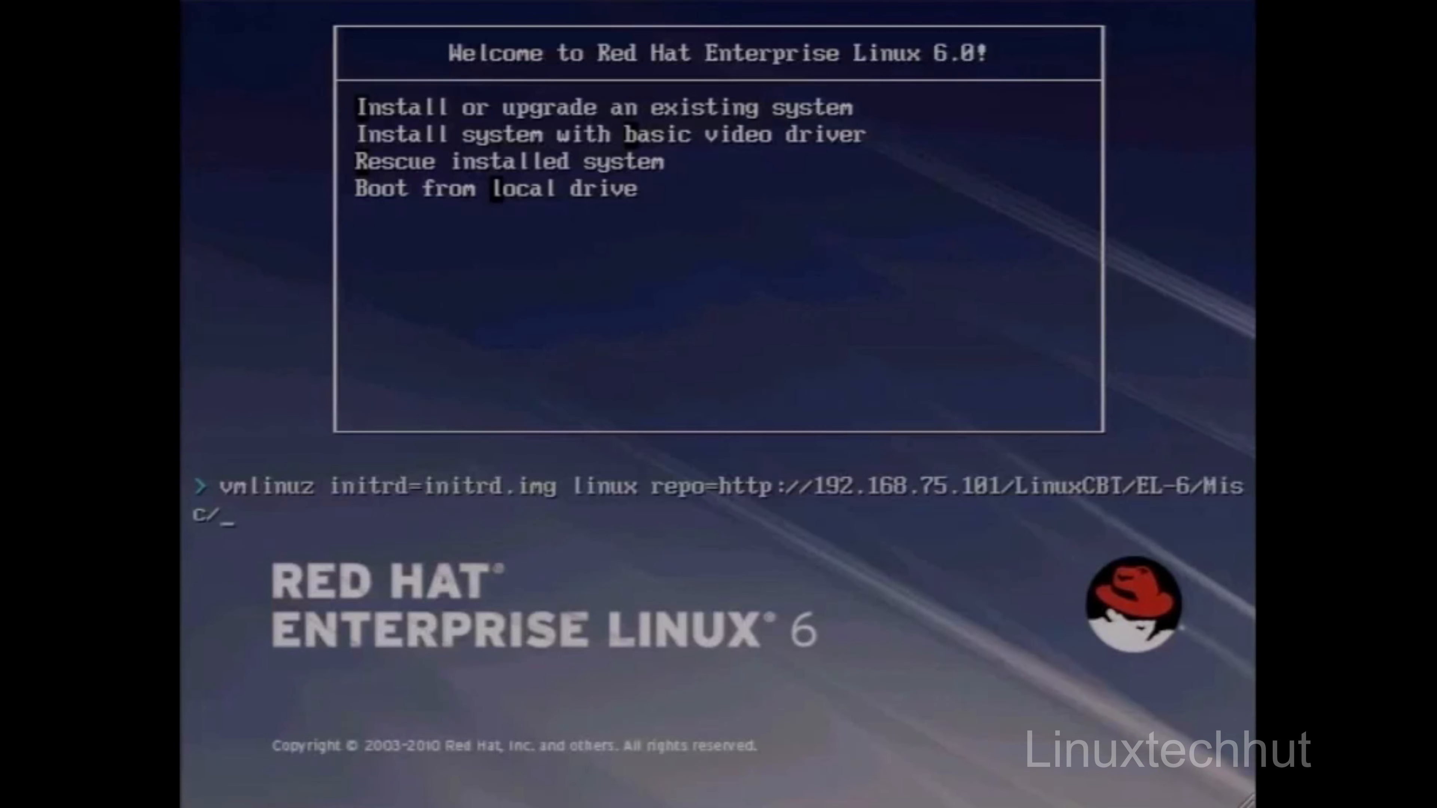
type("RHEL6")
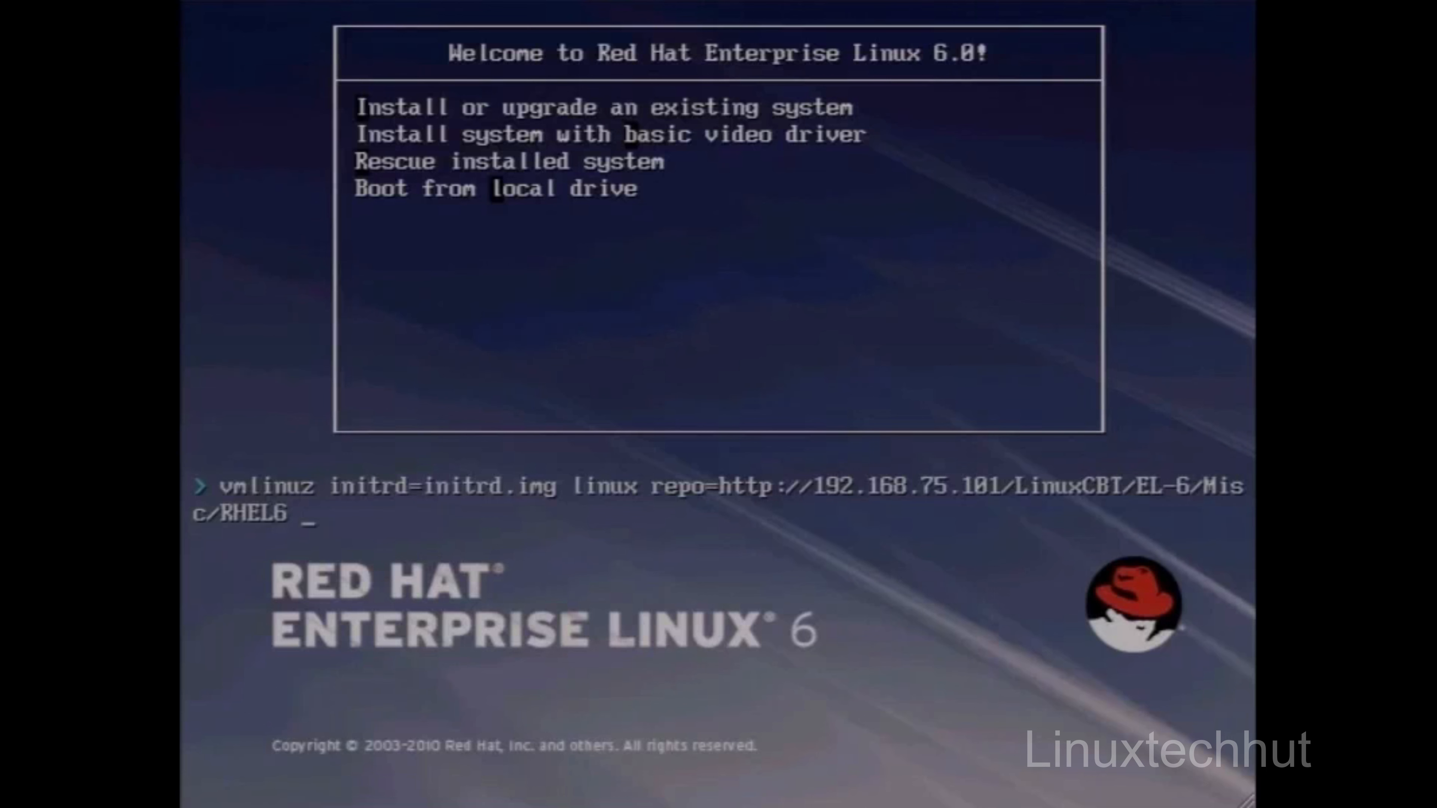
Step: Add the option resolution=800x600 to the boot line
type("resolution")
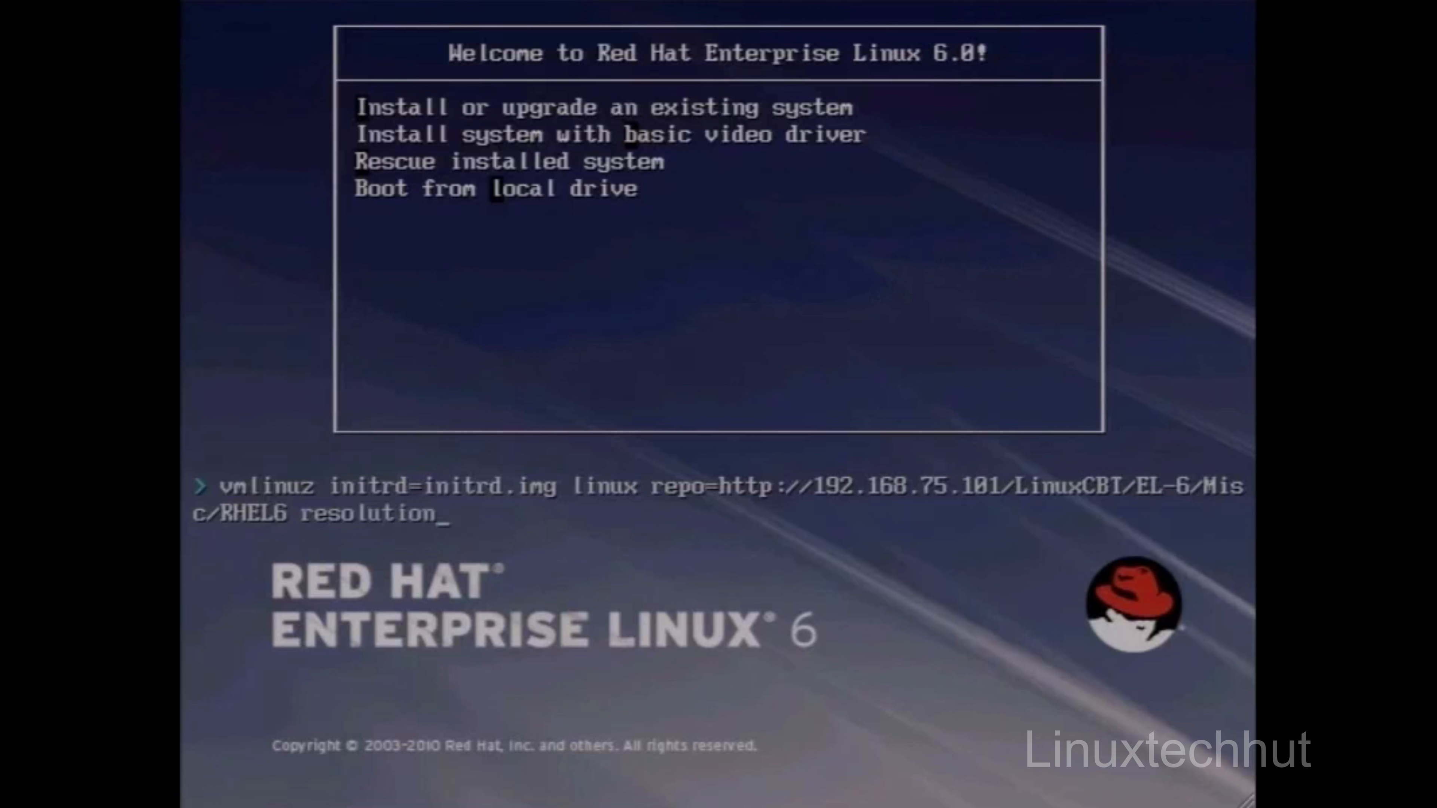
type("=800x600")
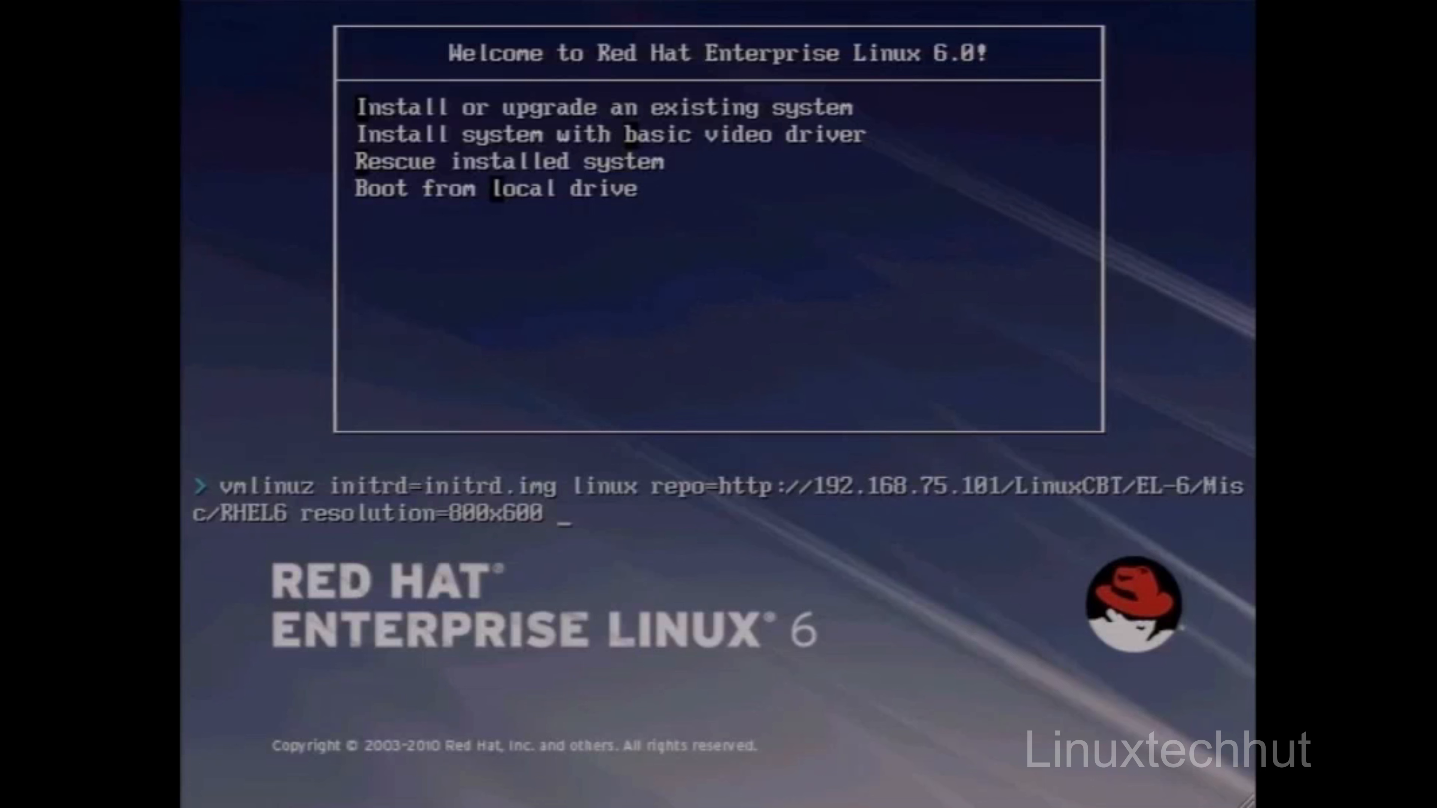
Step: Add the static address options ip=192.168.75.20 and netmask=255.255.255.0 to the boot line
type("ip=192.1")
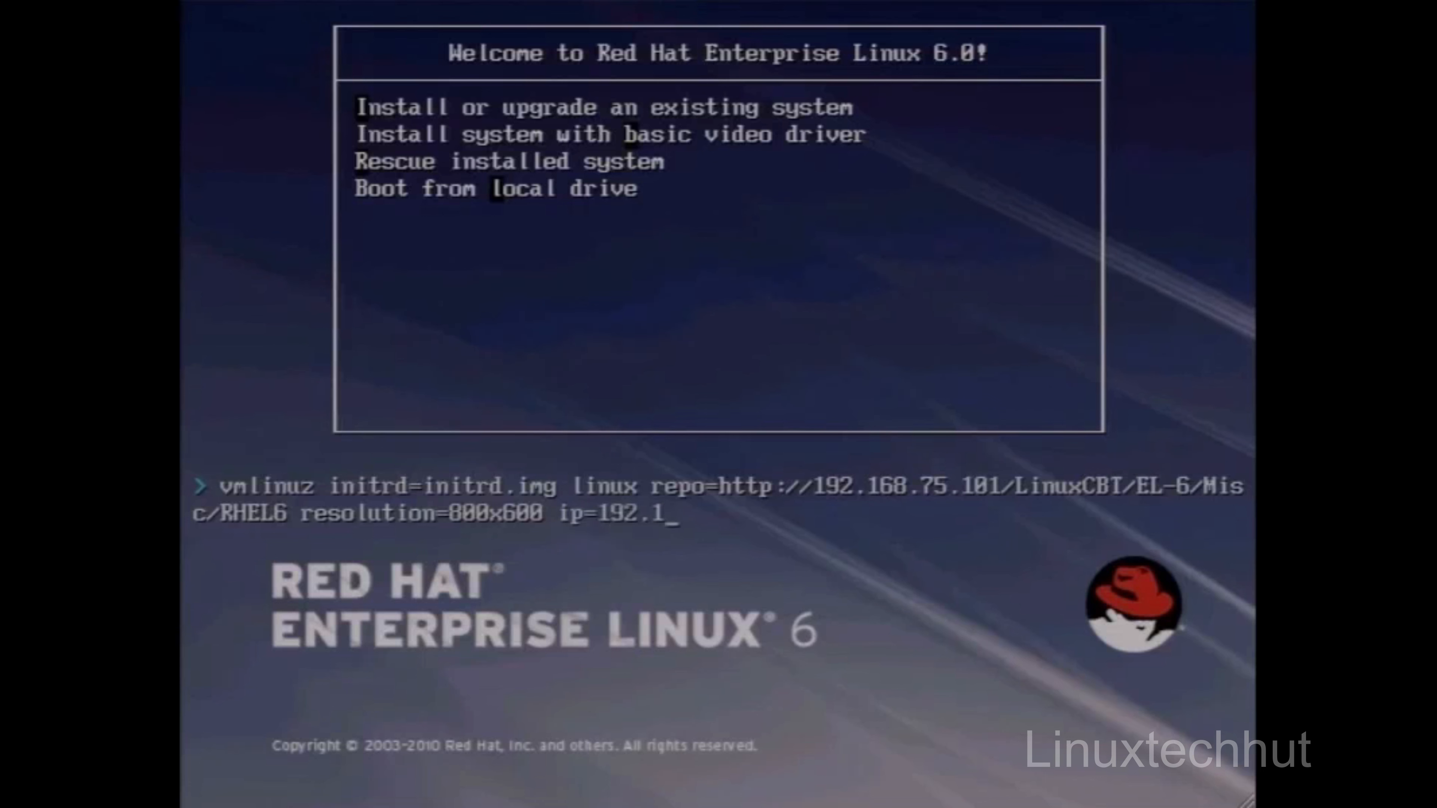
type("68.75.20 netm")
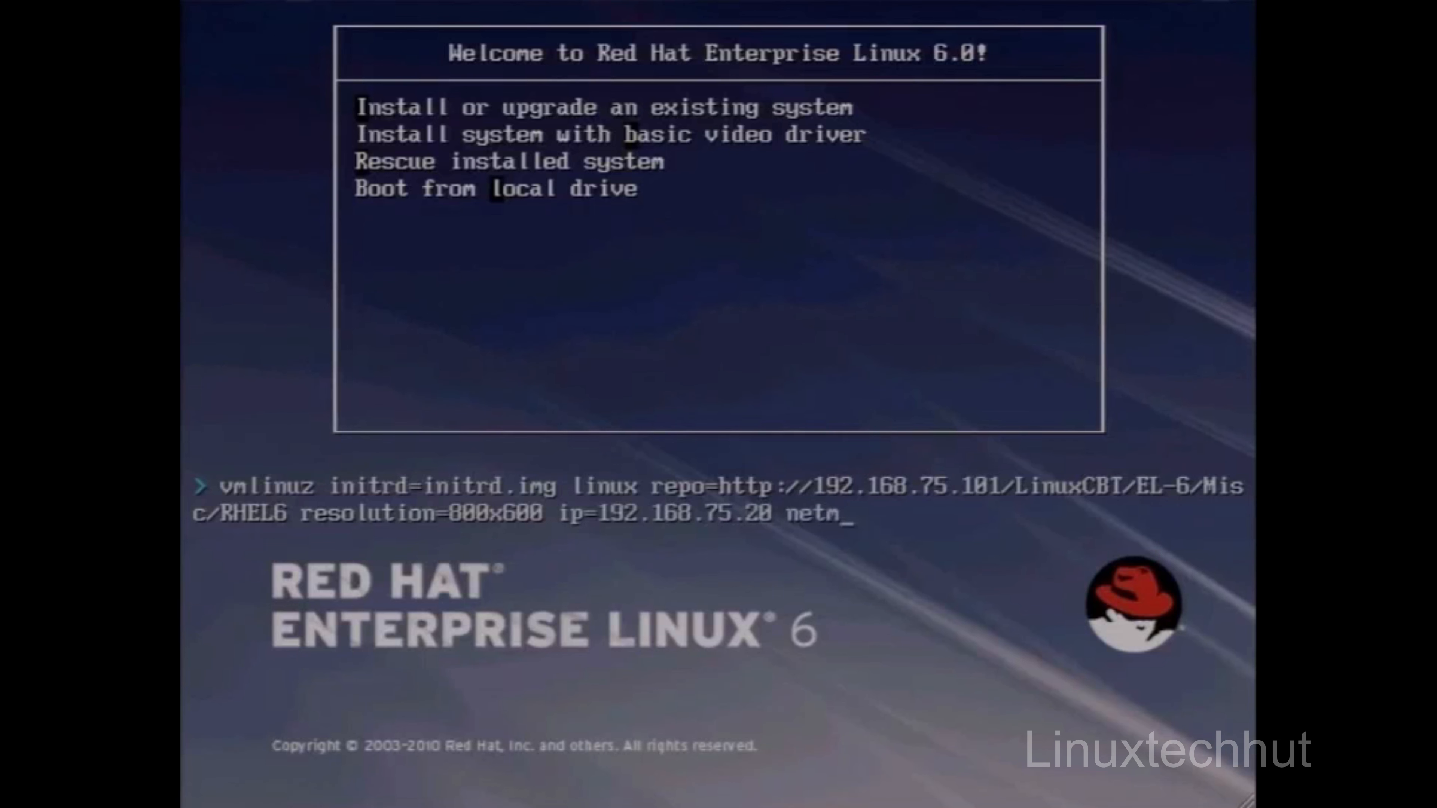
type("ask")
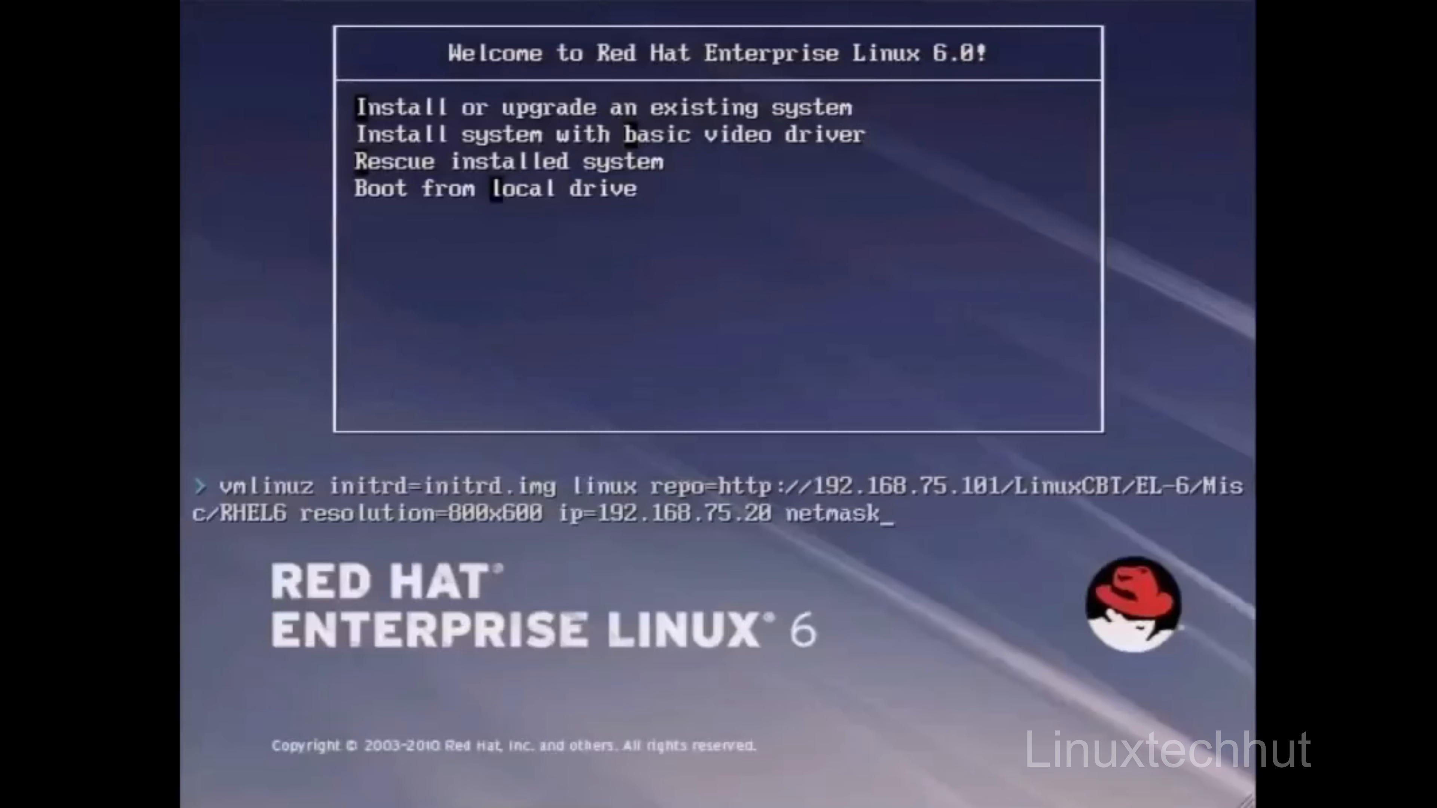
type("=255.25")
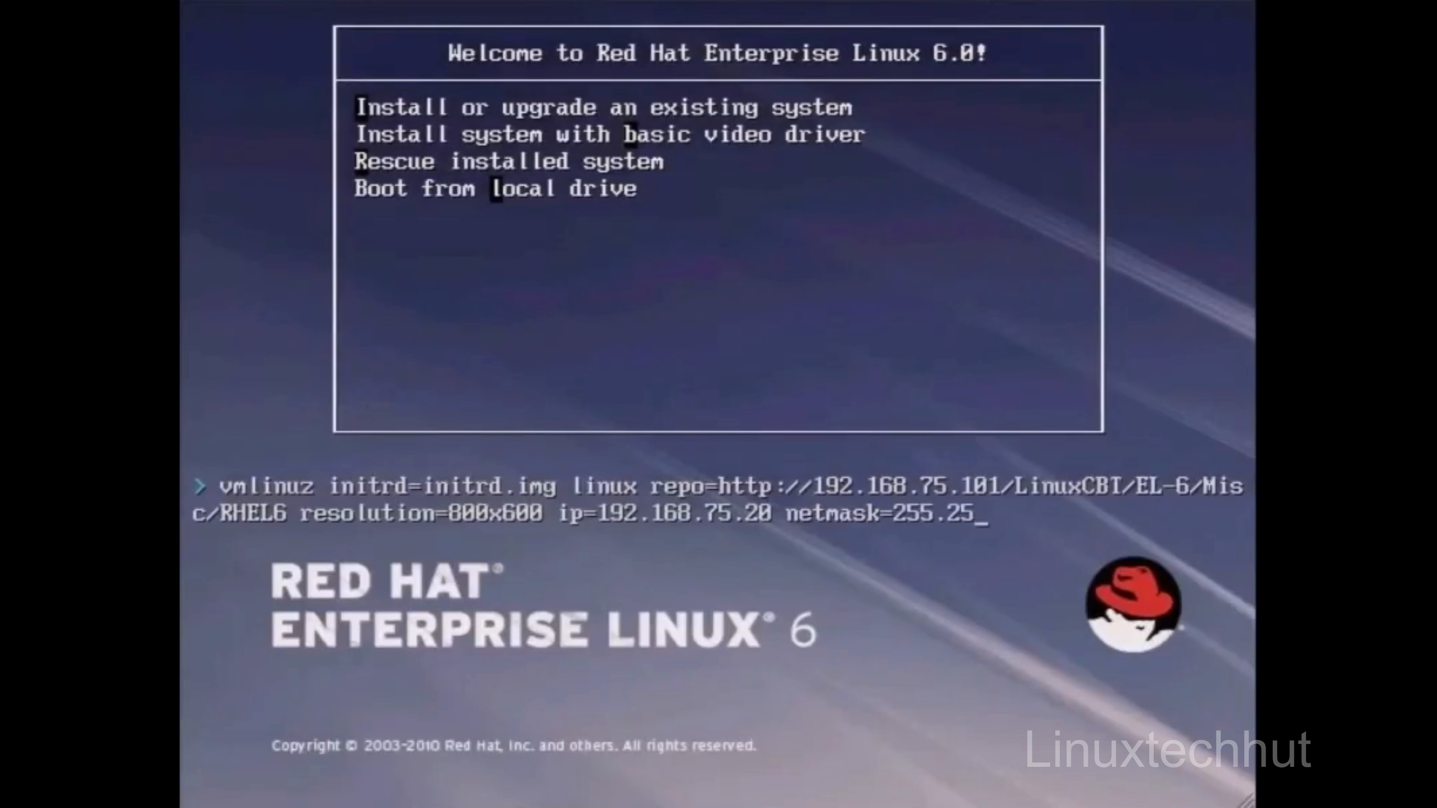
type("5.255.0 ")
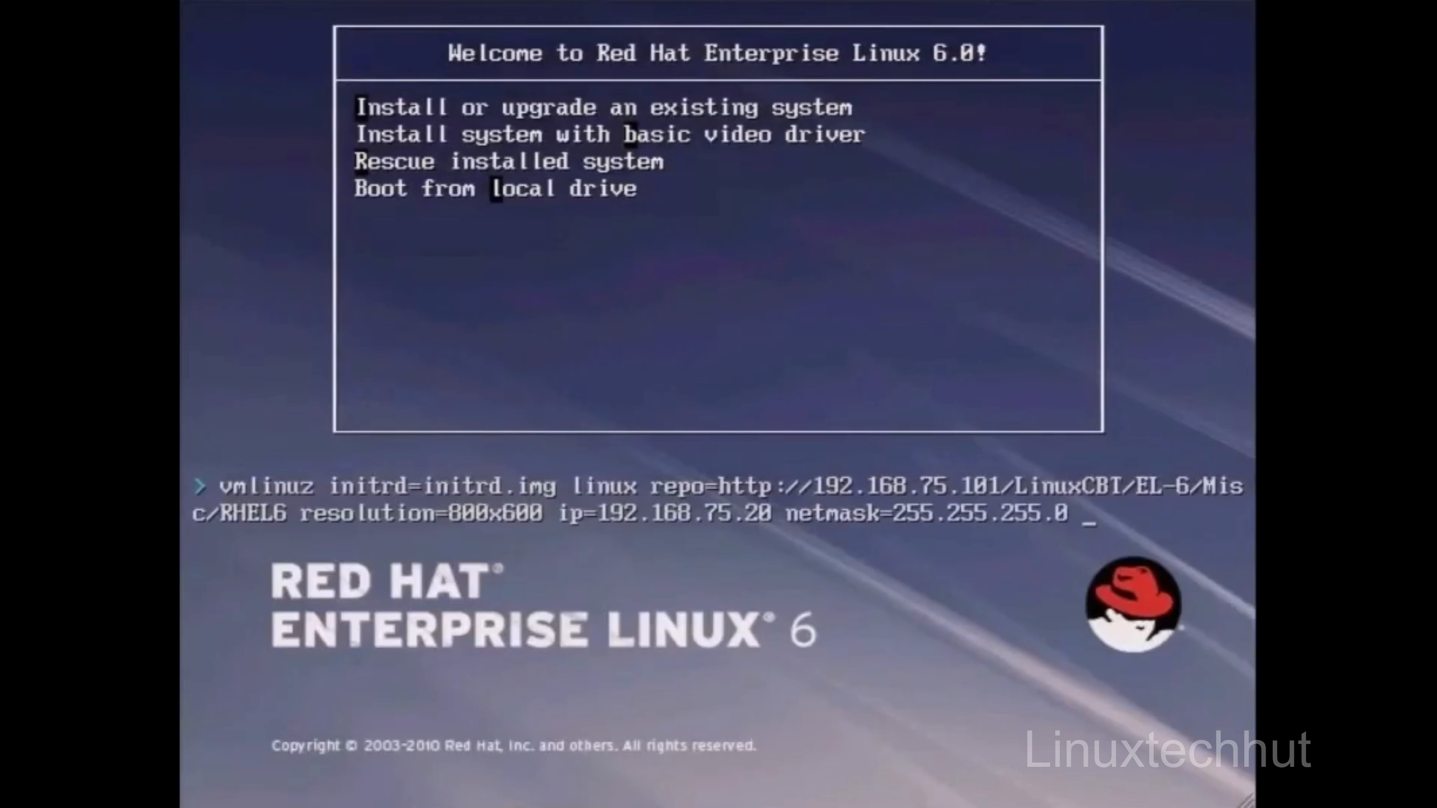
type("gateway=")
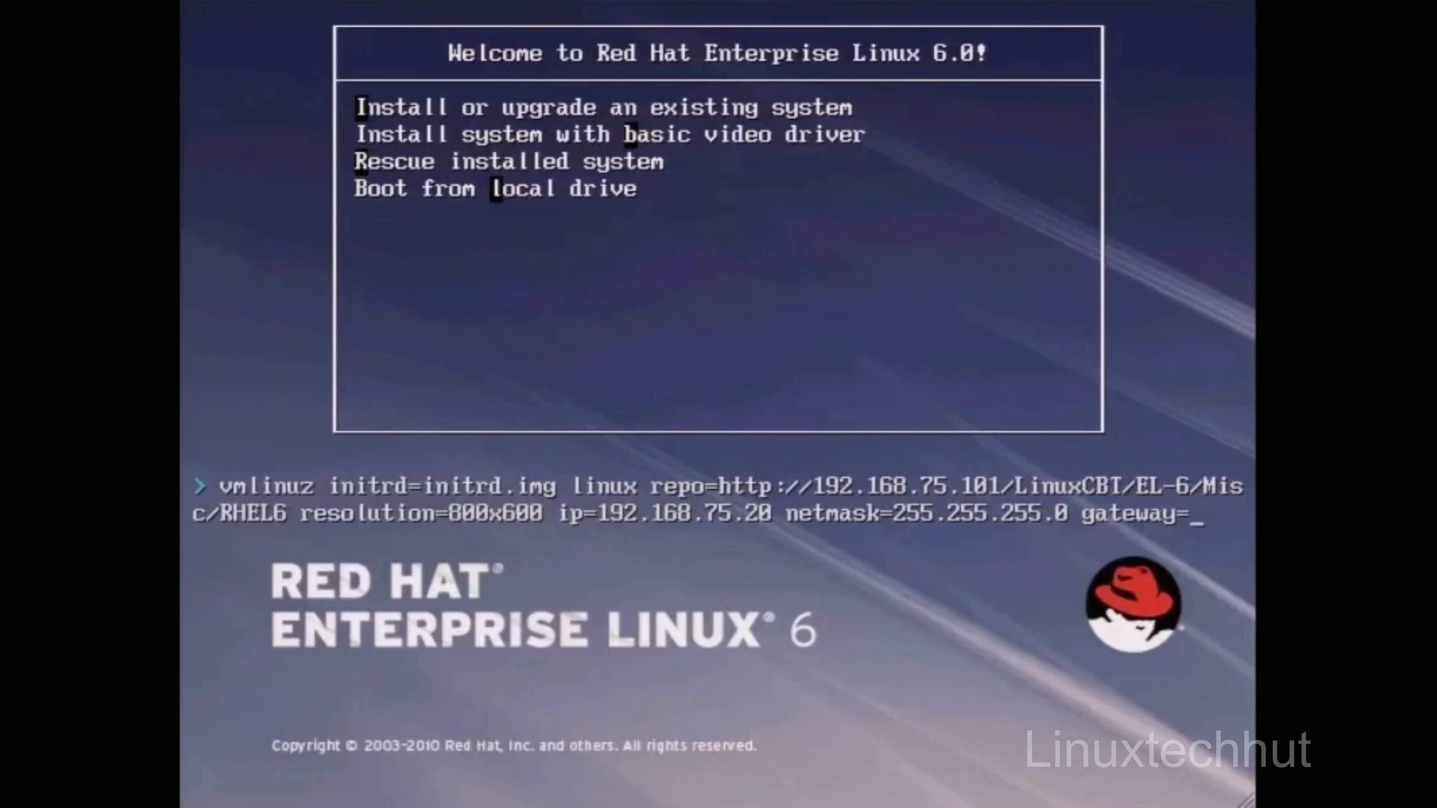
type("192.168.75")
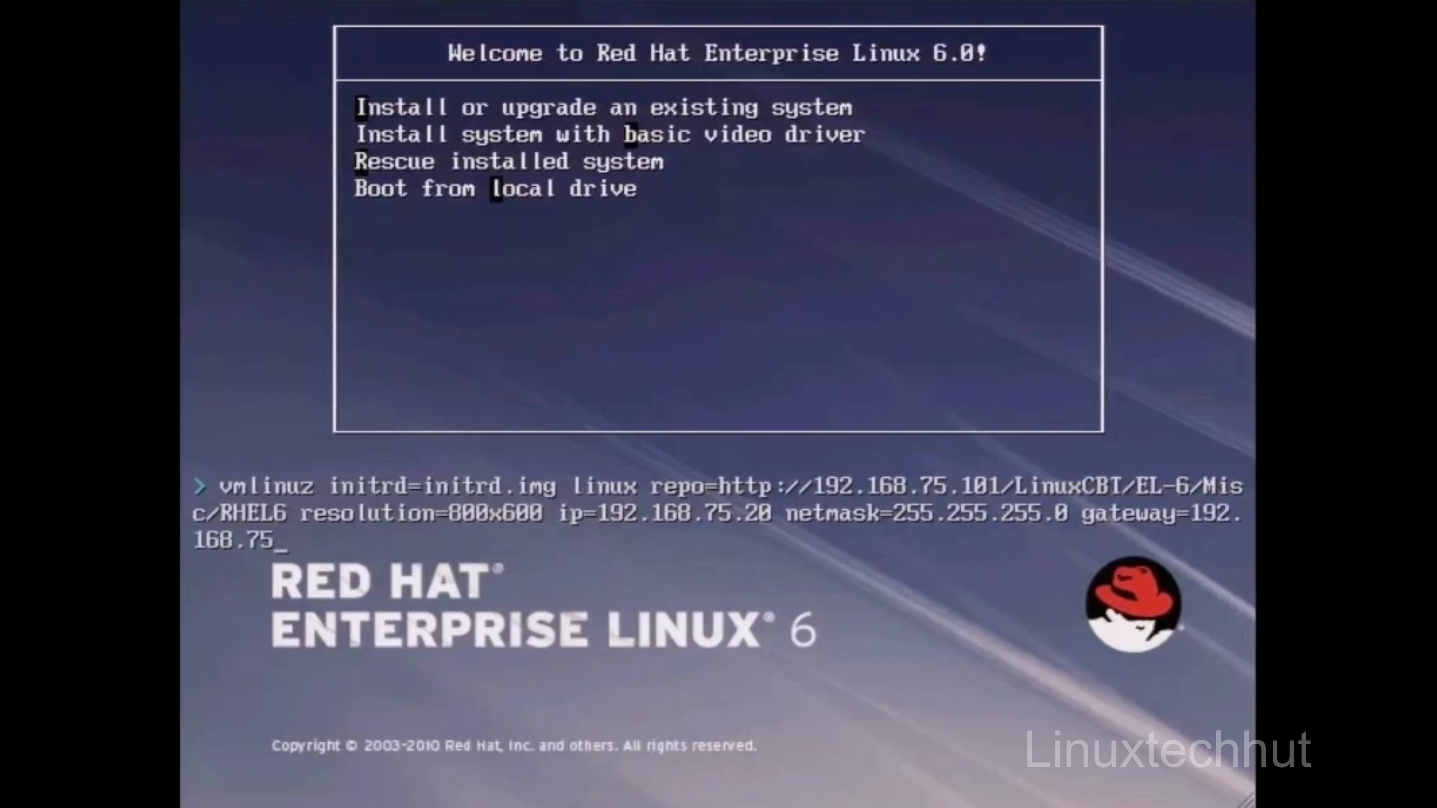
type(".1 dns=192.168.")
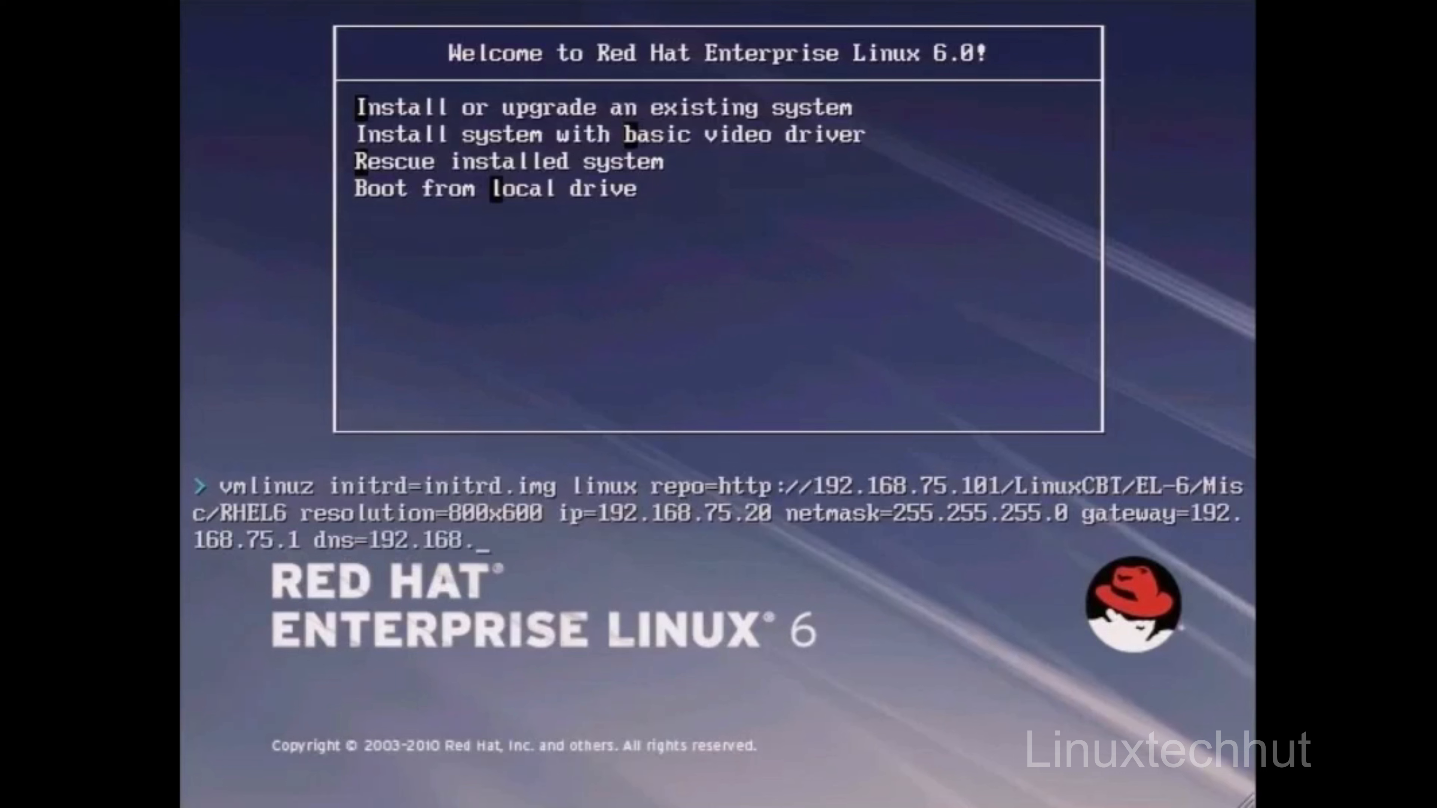
type("75.101")
Step: Append gateway=192.168.75.1 and dns=192.168.75.101 to the boot line, then boot the installer with these options
key("Return")
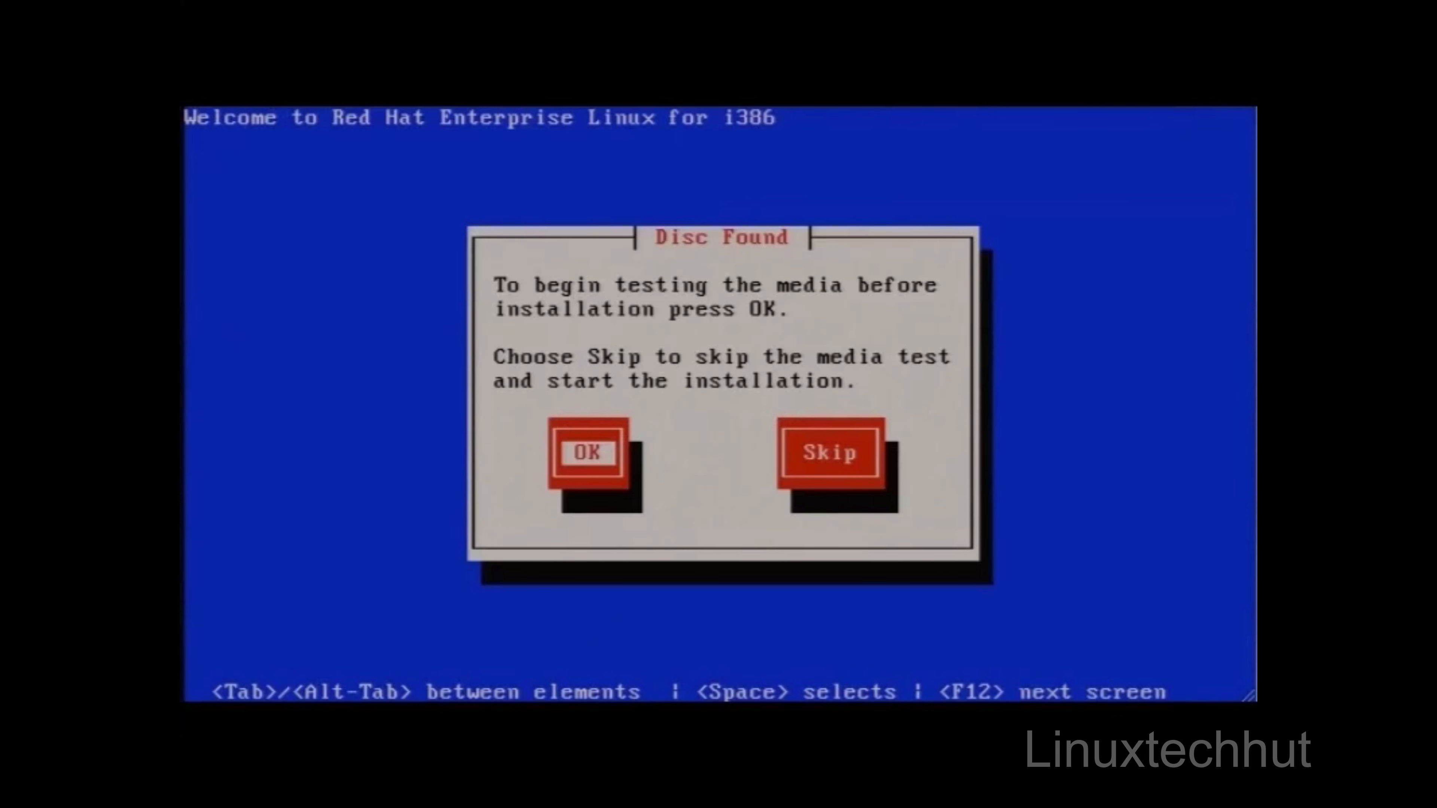
Step: Skip the installation media test and continue past the Red Hat Enterprise Linux welcome message
key("Tab")
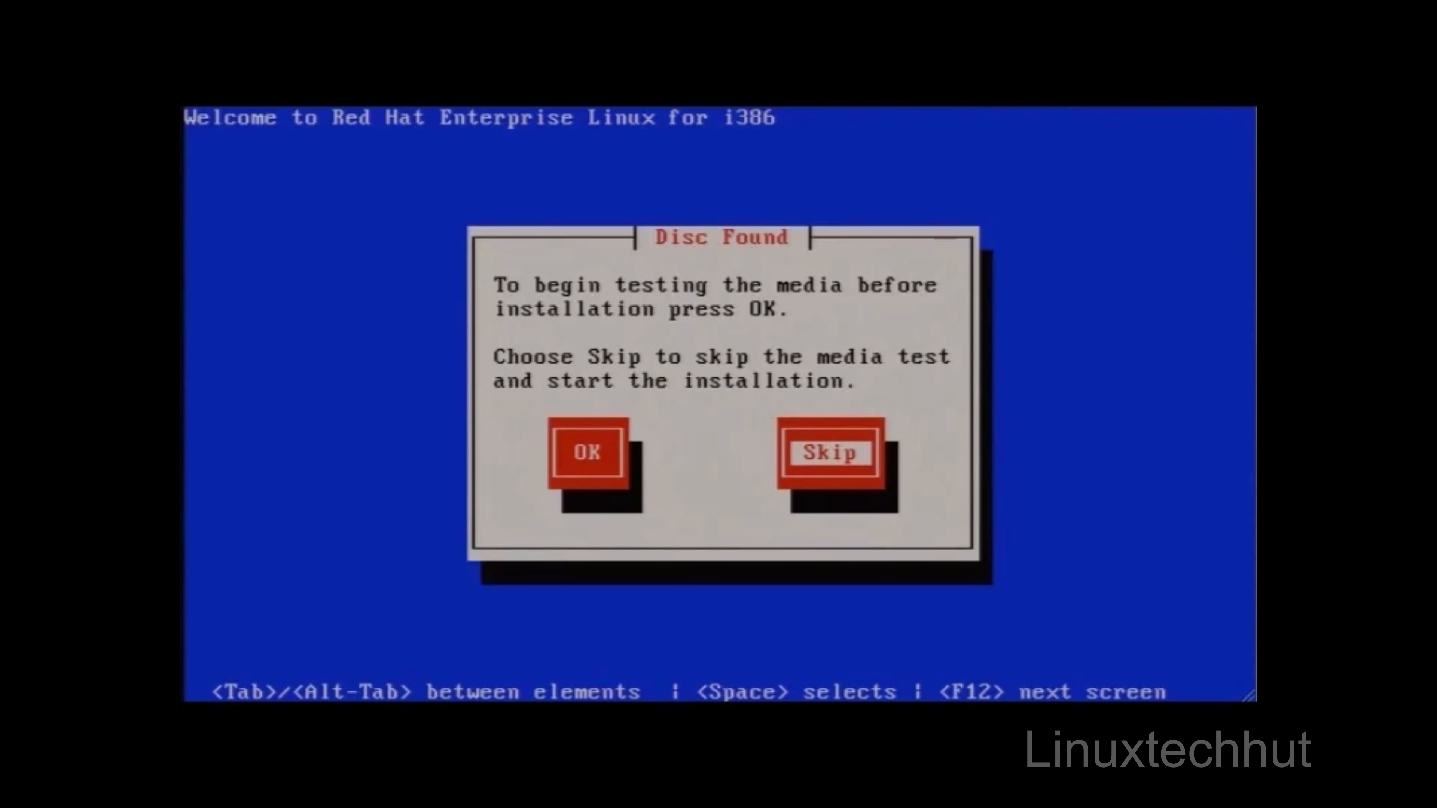
key("Return")
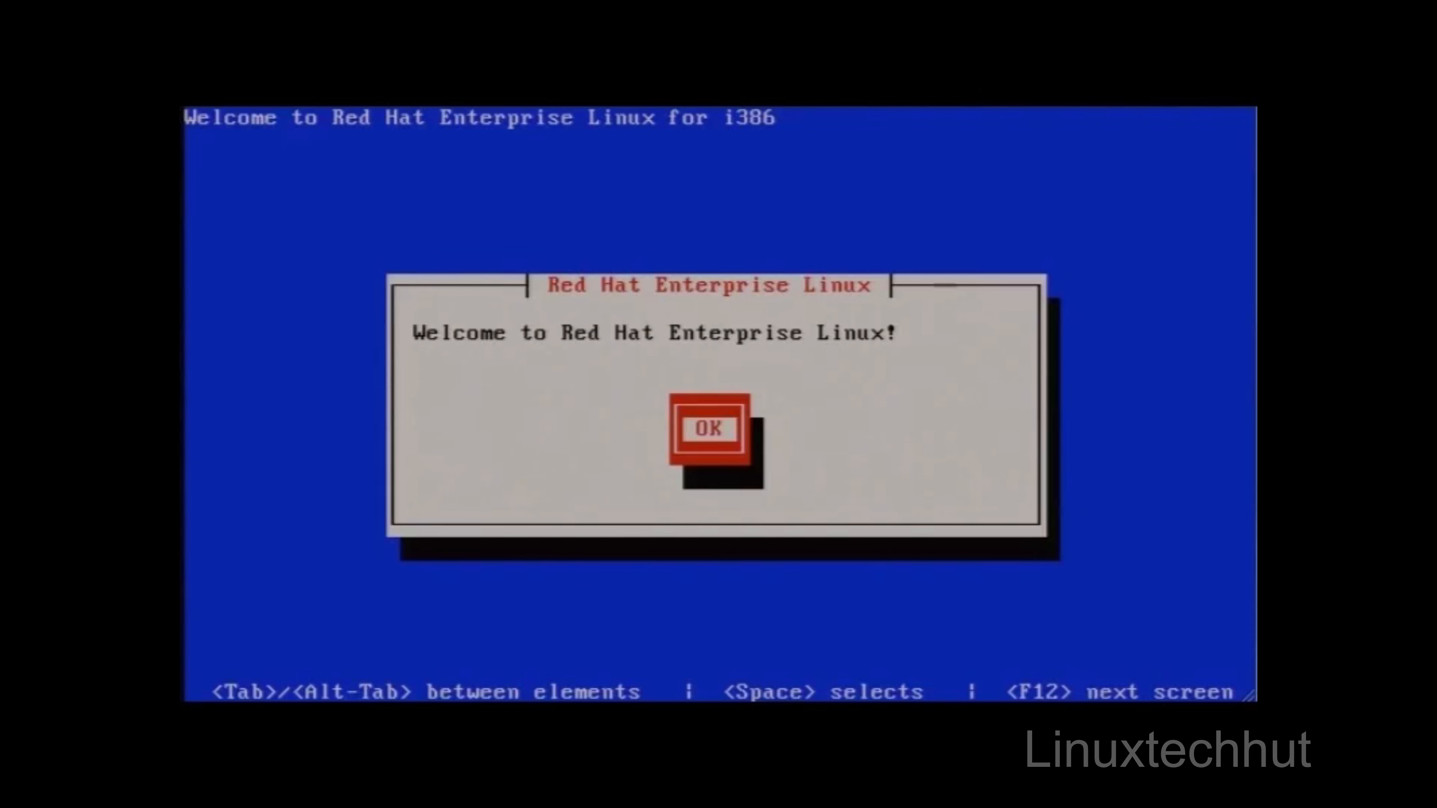
key("Return")
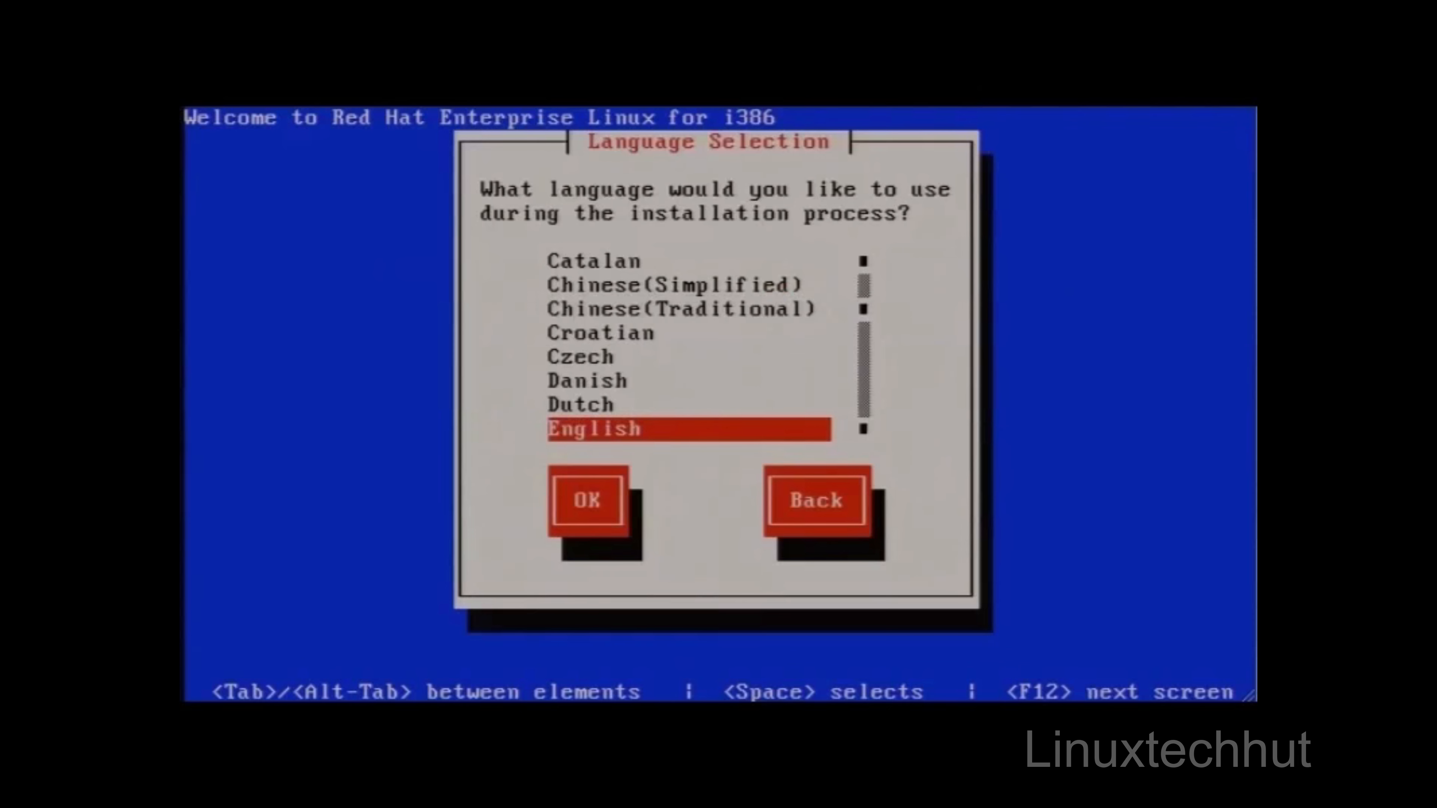
Step: Choose English as the installation language and us as the keyboard model
key("Return")
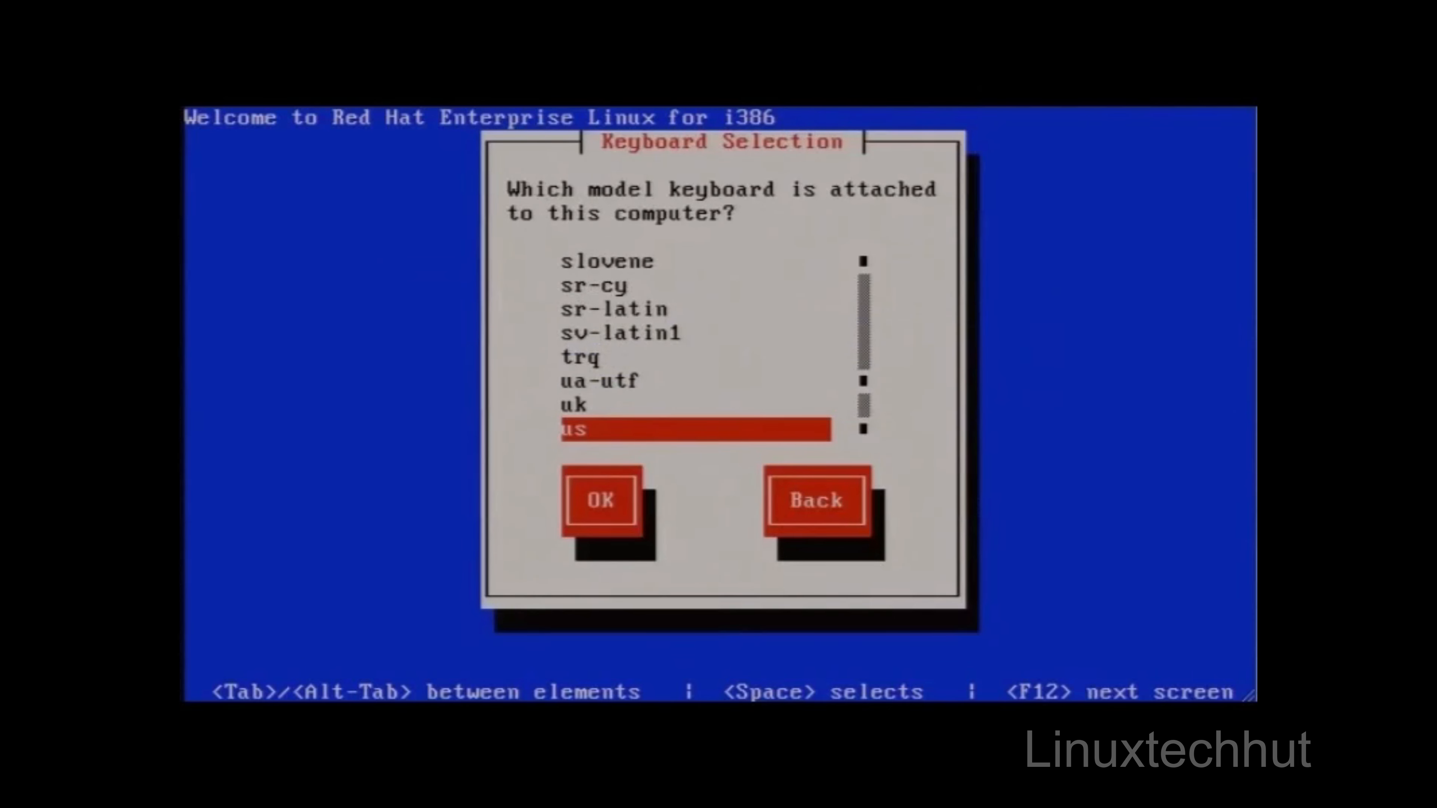
key("Return")
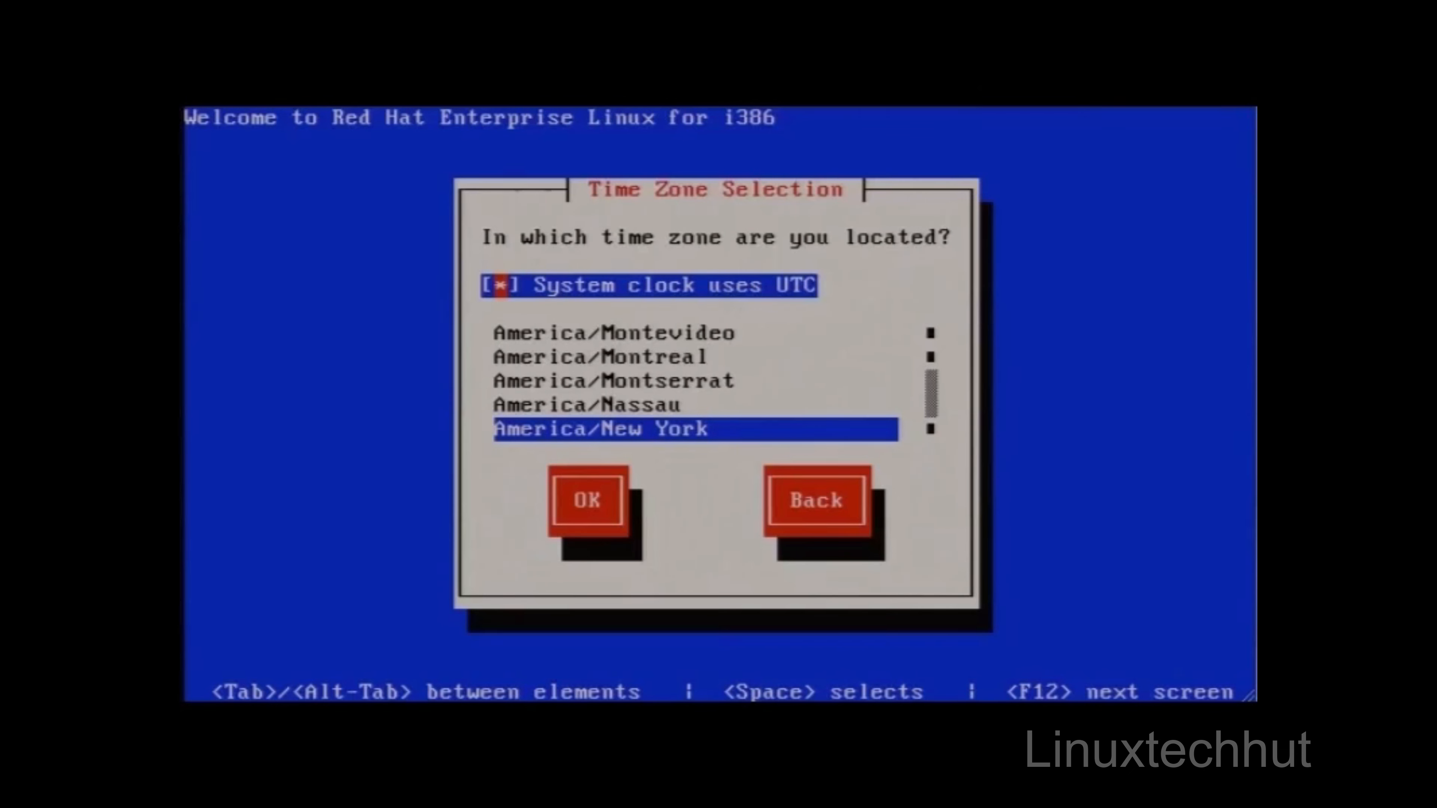
Step: Accept the America/New York time zone with the system clock using UTC
key("Tab")
key("Tab")
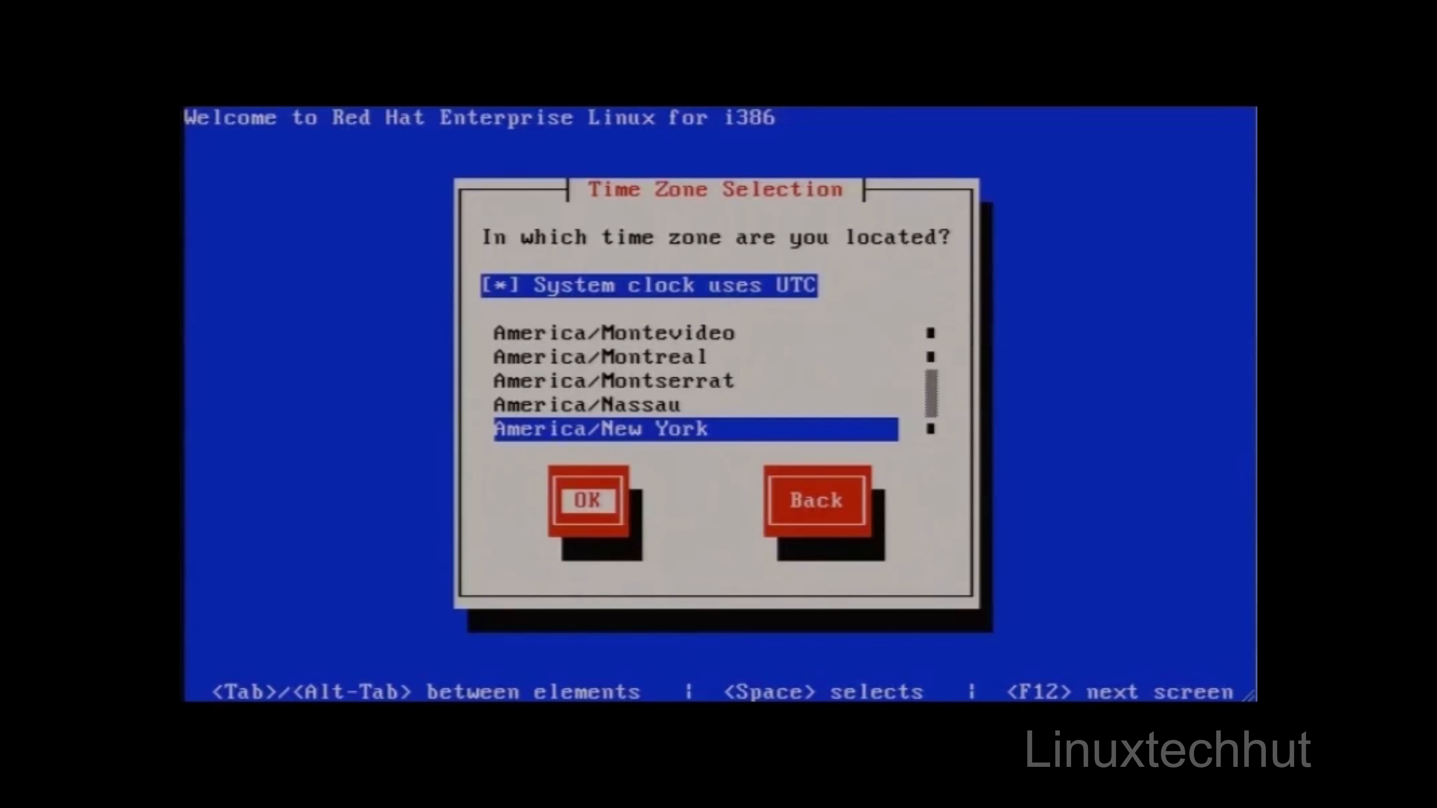
key("Return")
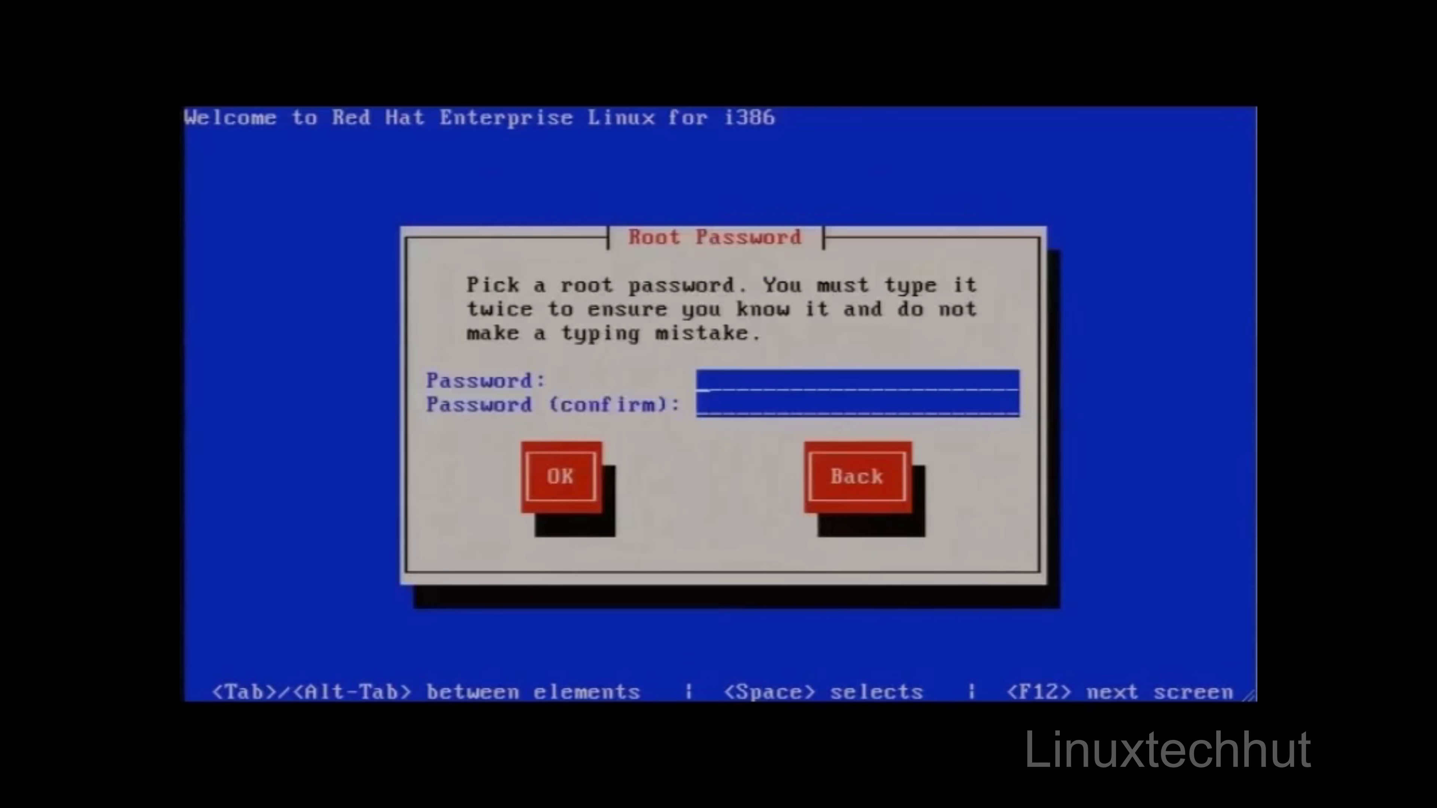
Step: Enter and confirm the root password, then accept it
type("**********")
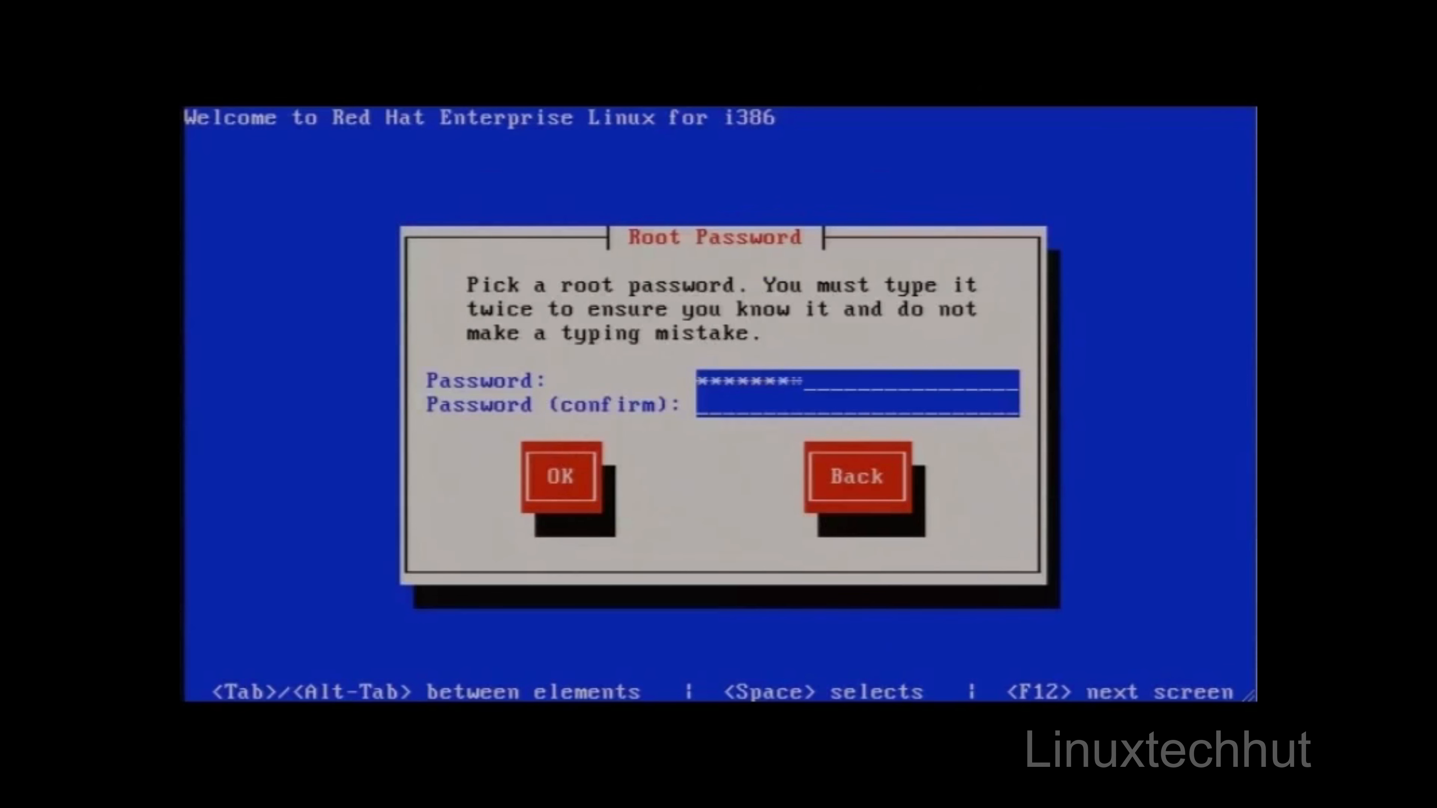
type("*")
key("Tab")
type("***********")
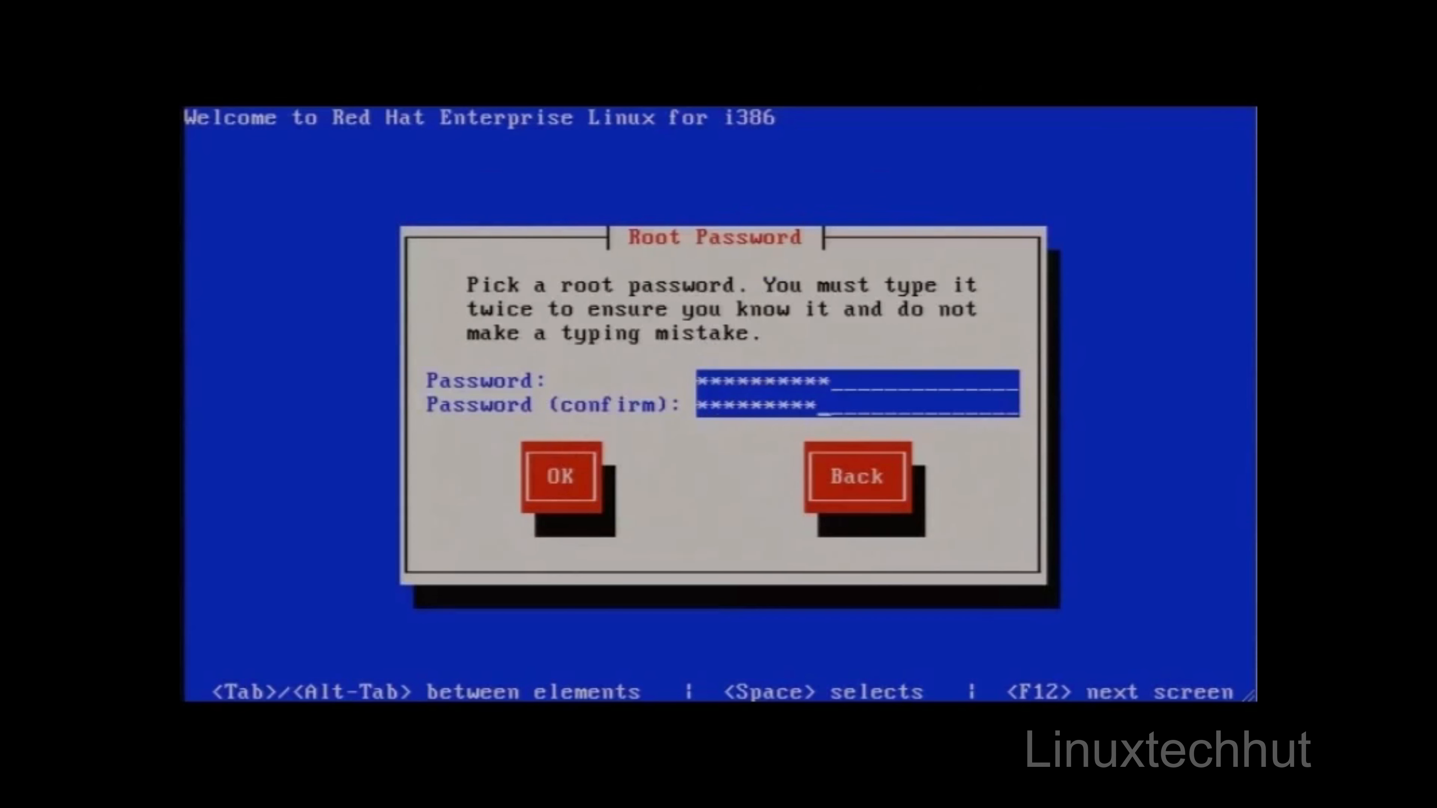
key("Tab")
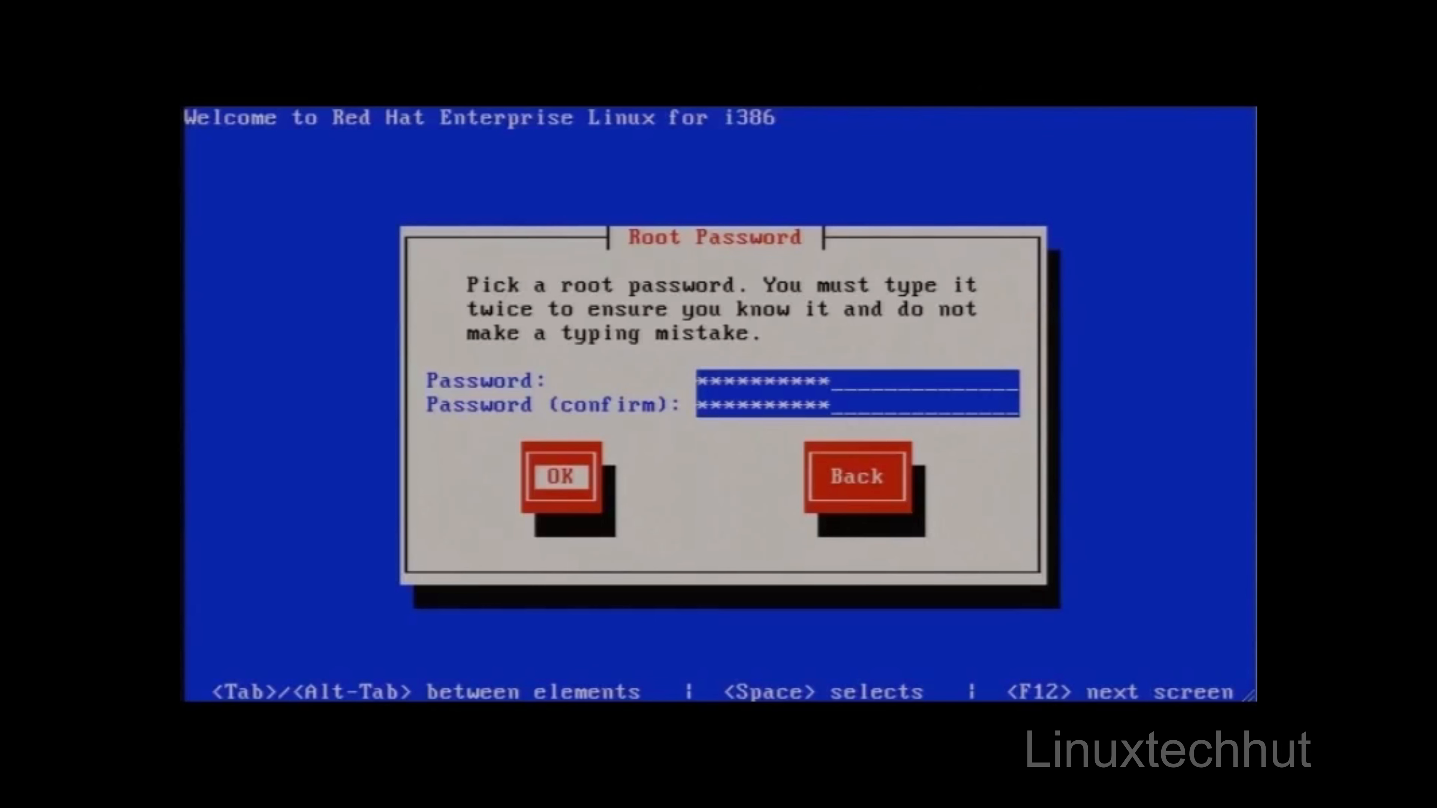
key("Right")
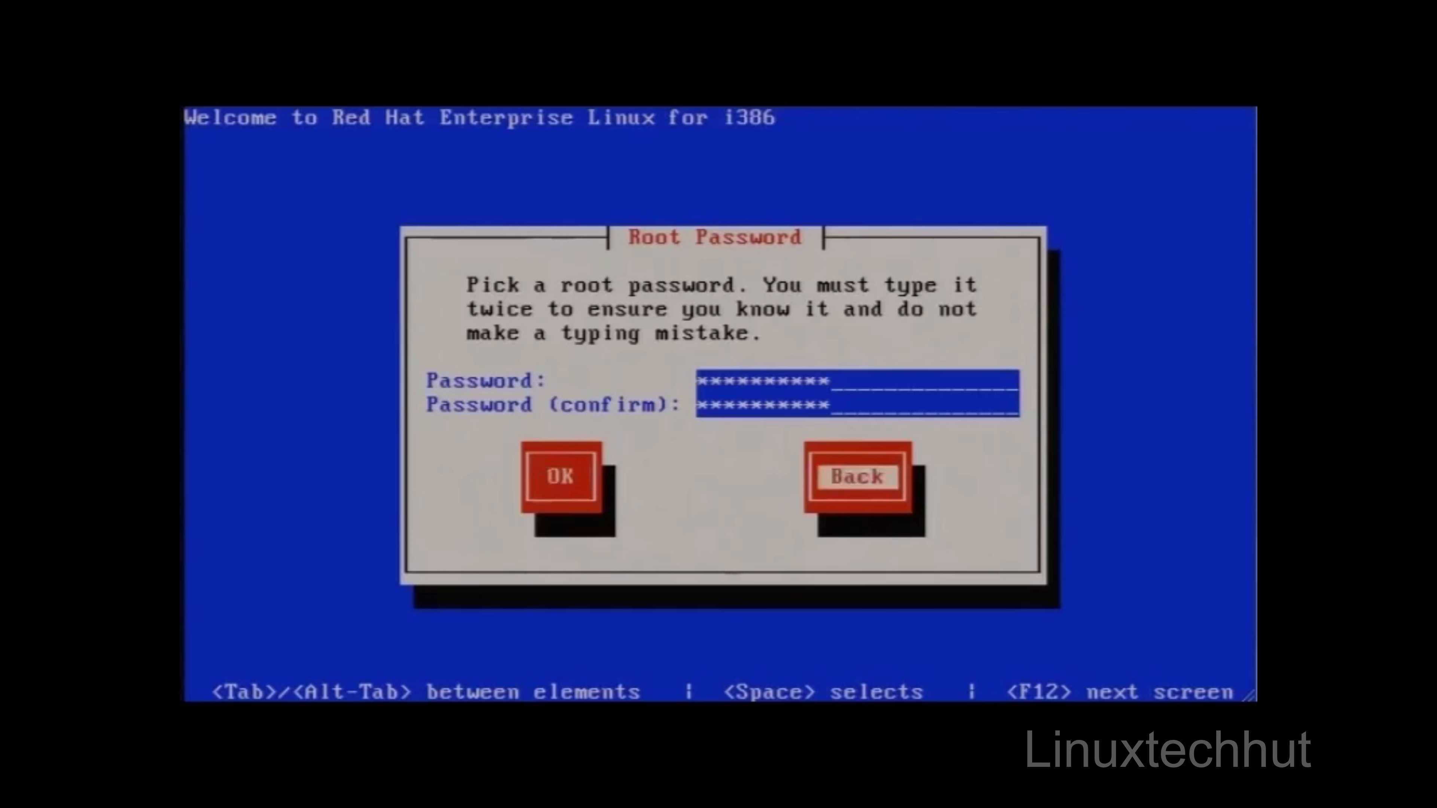
key("Left")
key("Return")
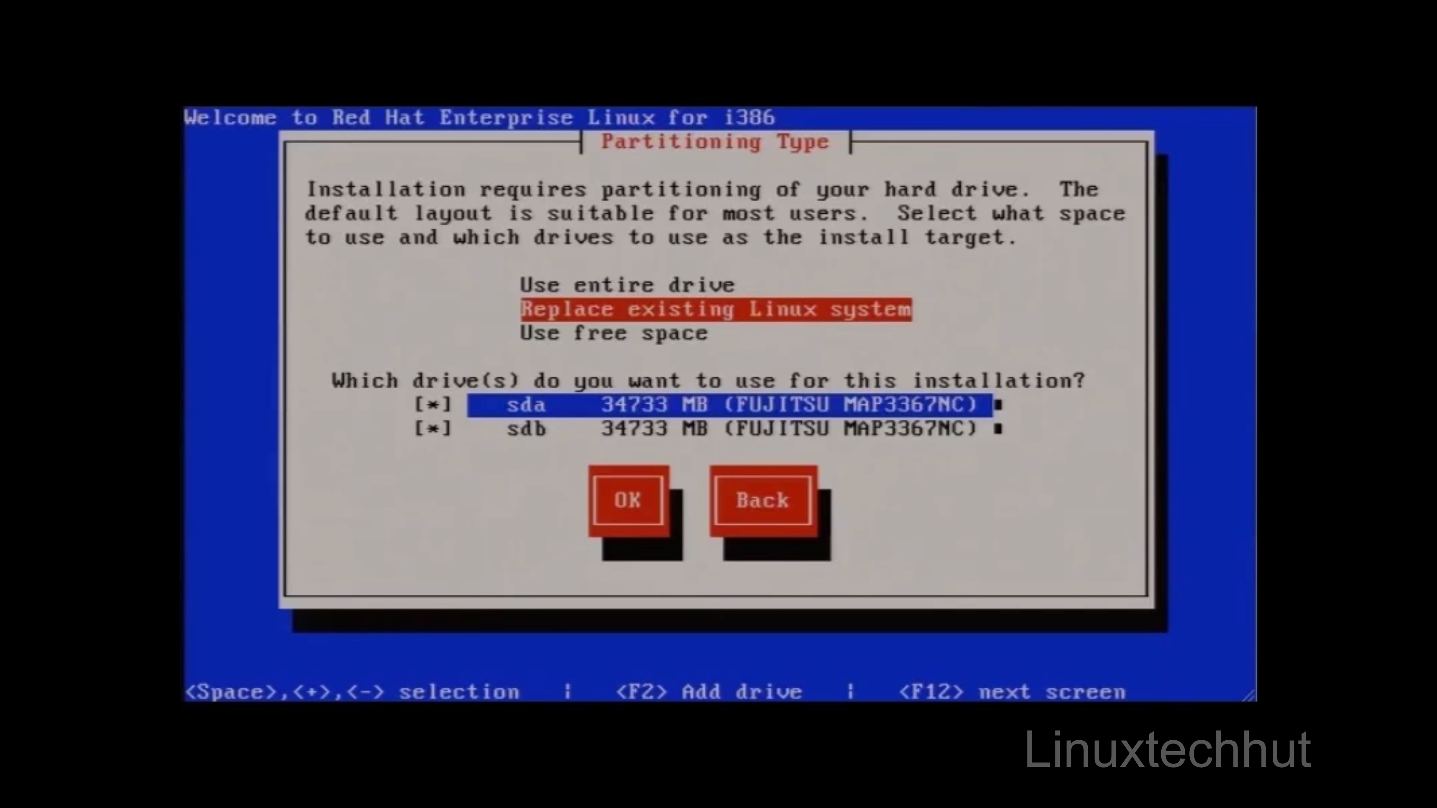
Step: Examine the three partitioning types and the list of installation target drives, ending on Replace existing Linux system and drive sda
key("Up")
key("Down")
key("Down")
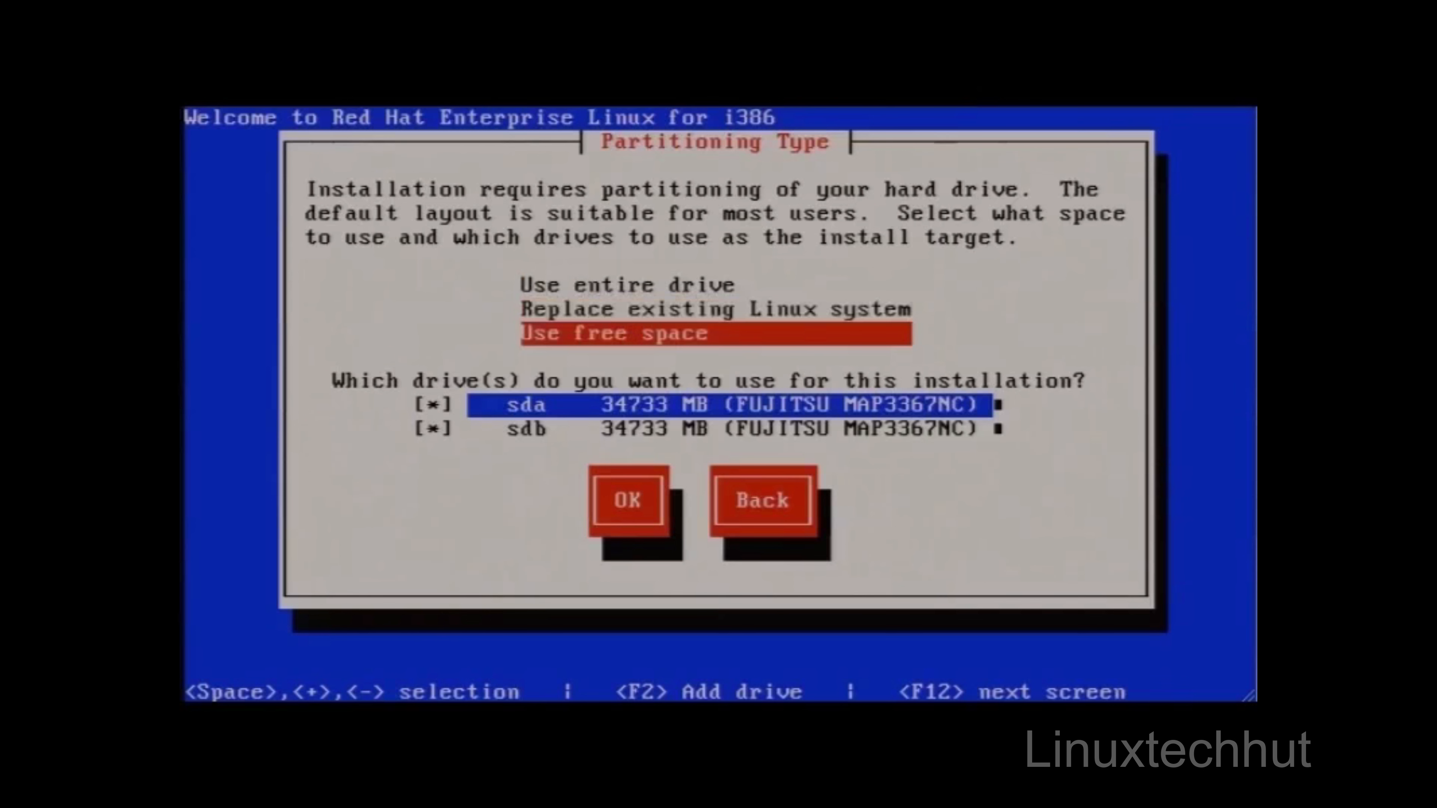
key("Up")
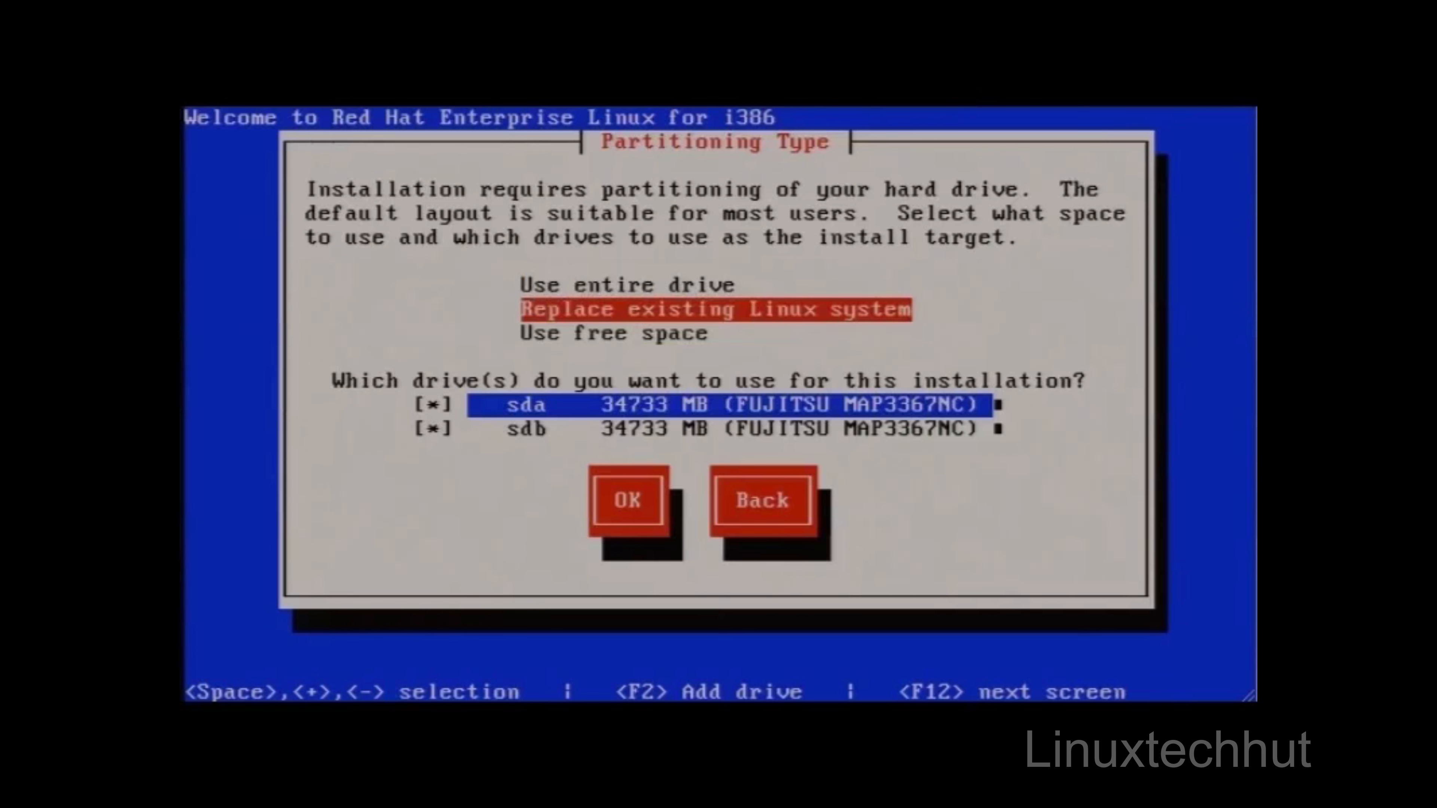
key("Tab")
key("Down")
key("Down")
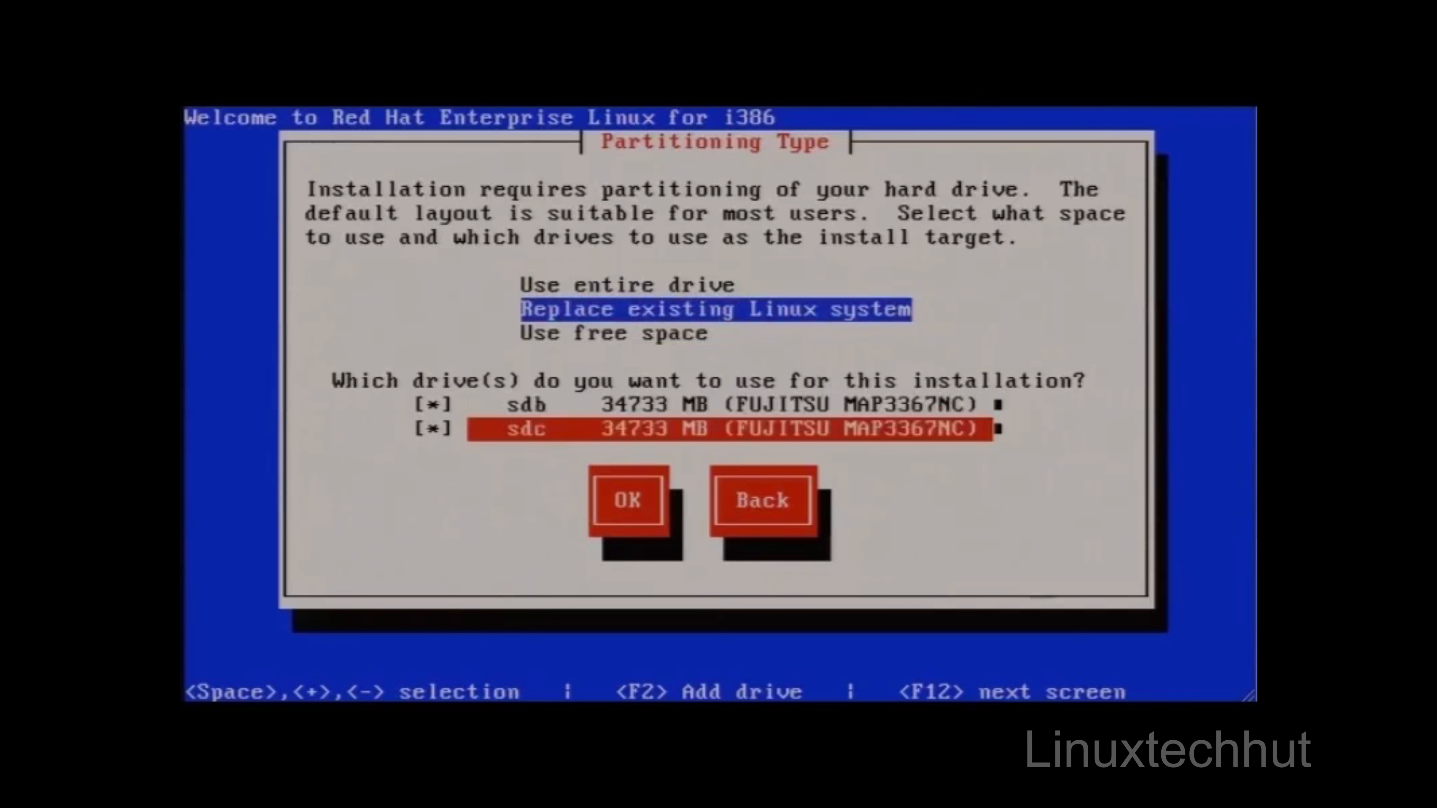
key("Up")
key("Down")
key("Up")
key("Up")
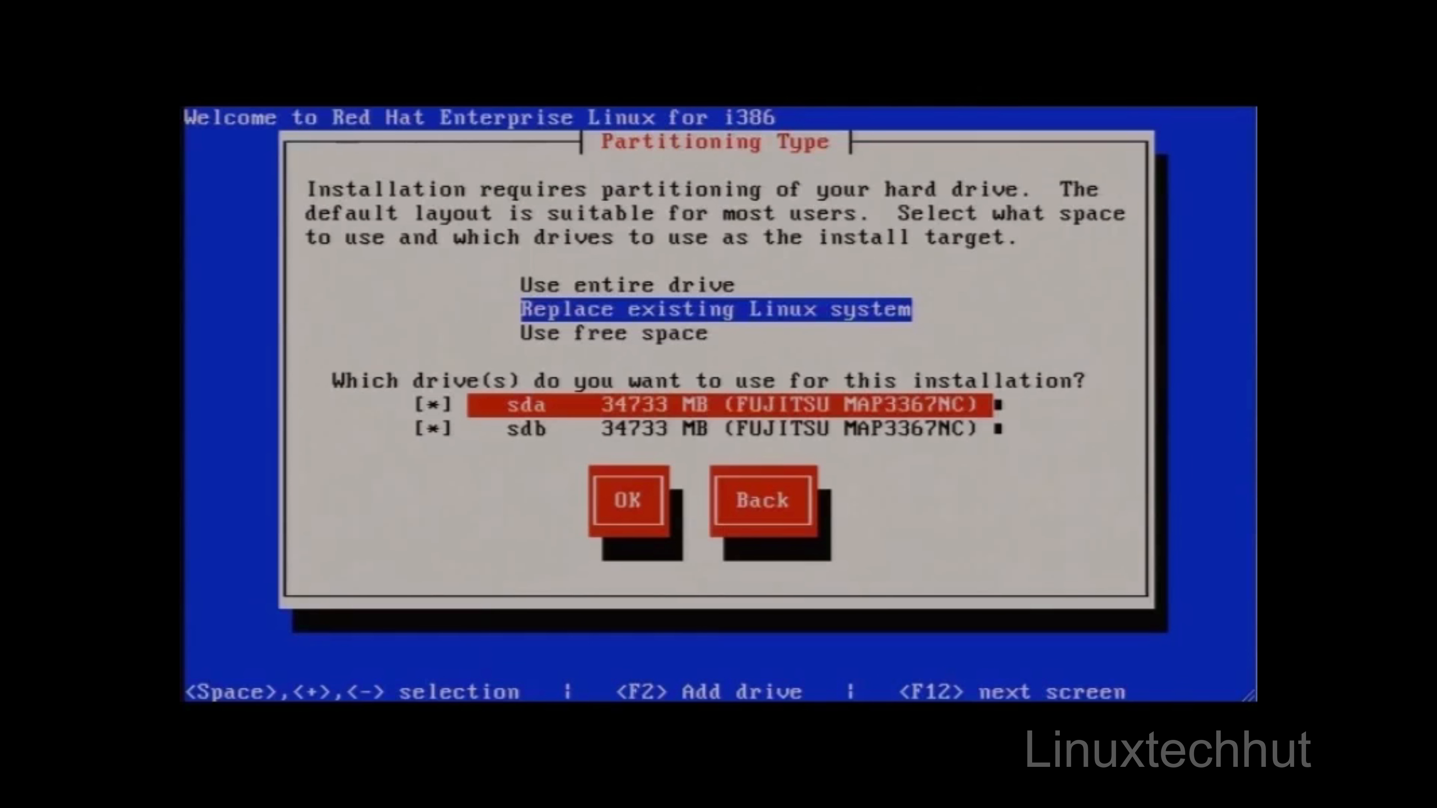
key("Tab")
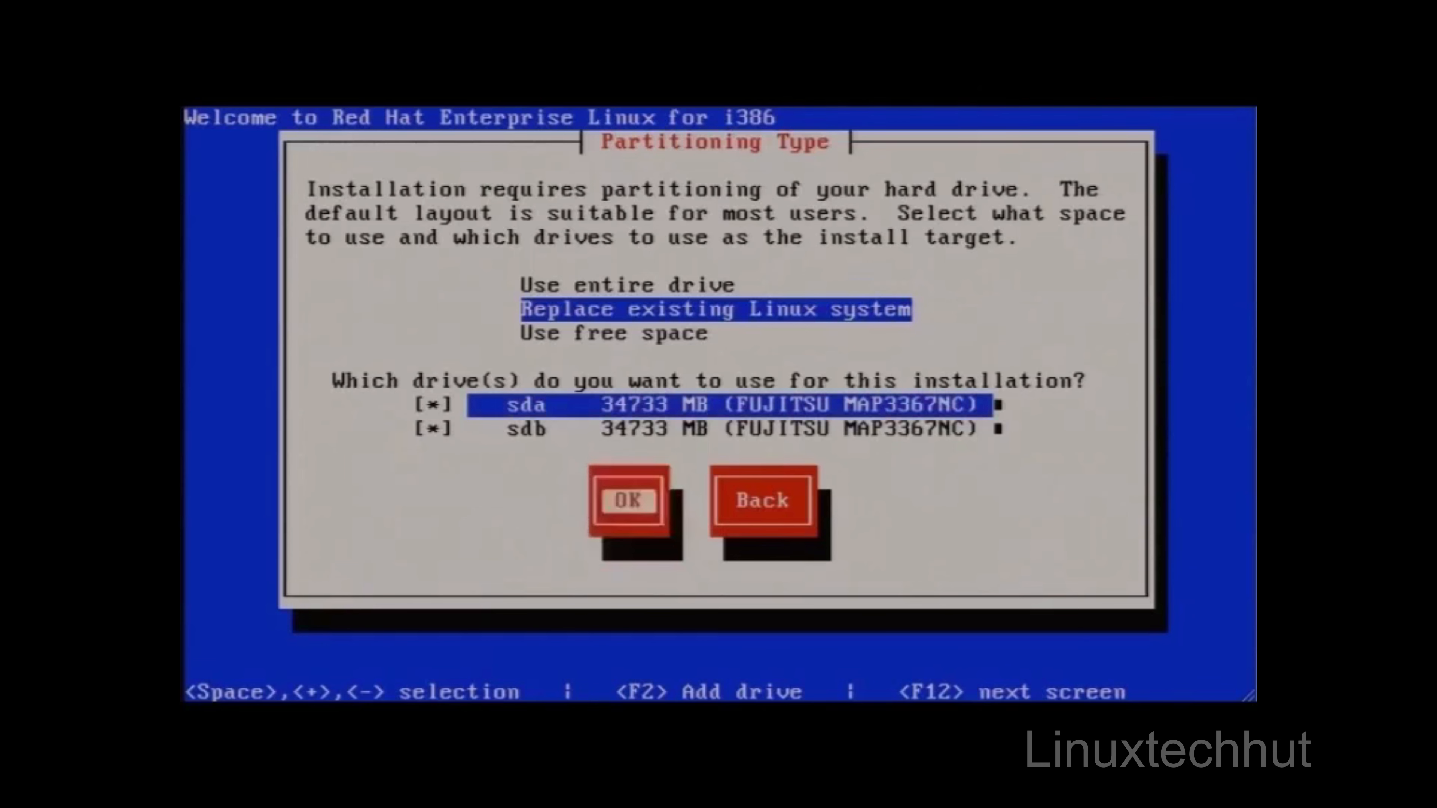
key("Return")
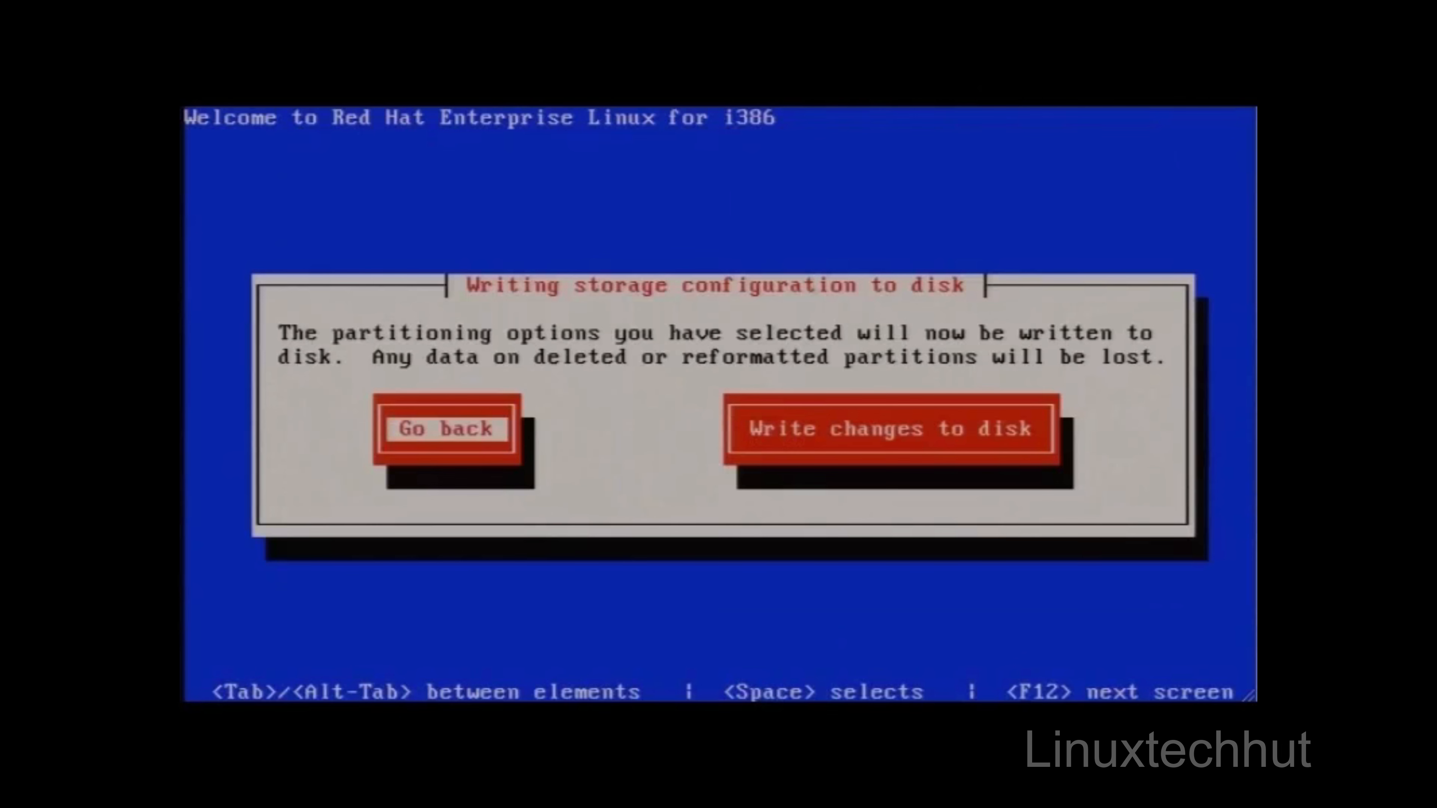
key("Tab")
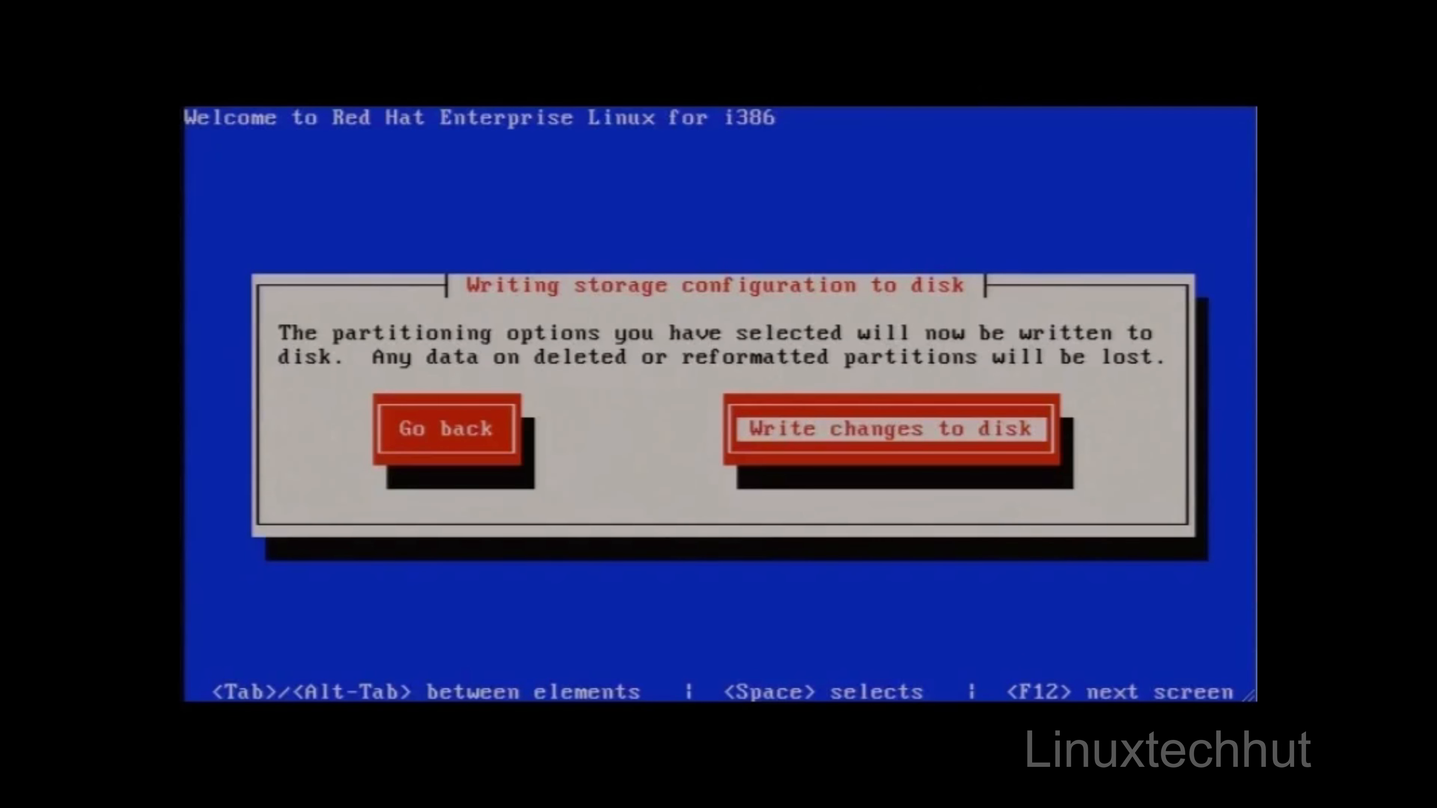
key("Tab")
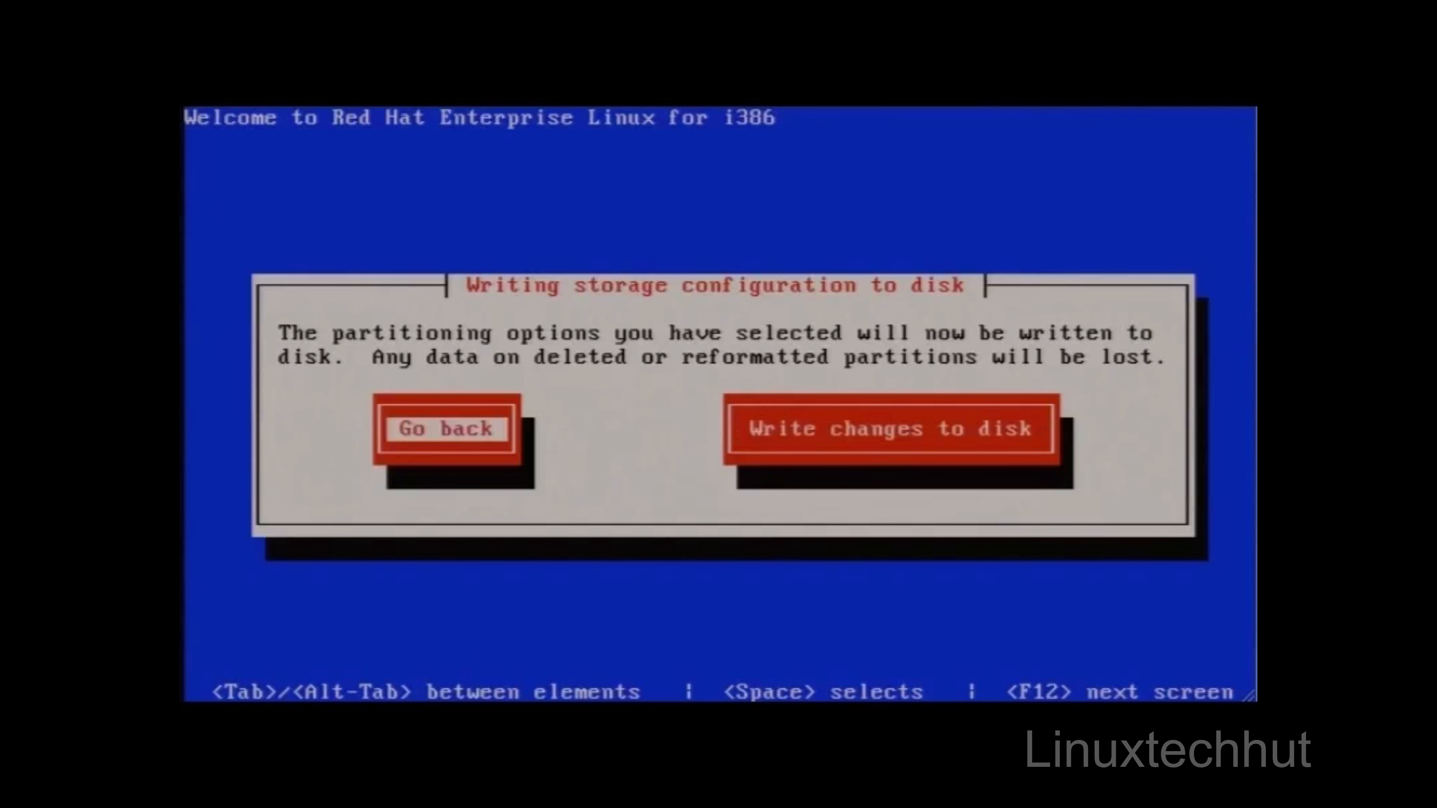
key("Tab")
key("Return")
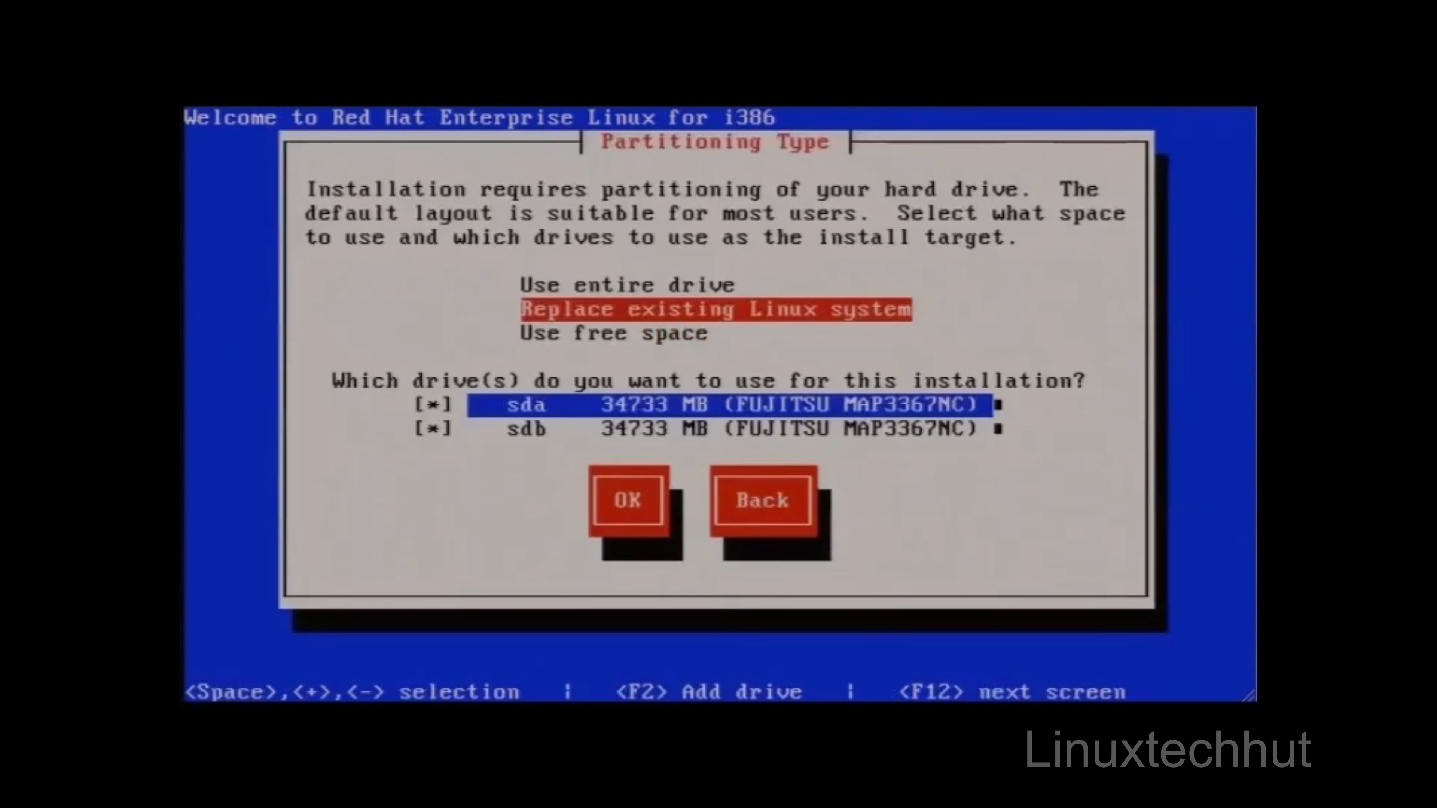
Step: Accept Replace existing Linux system on the selected drives and write the storage configuration to disk
key("Tab")
key("Tab")
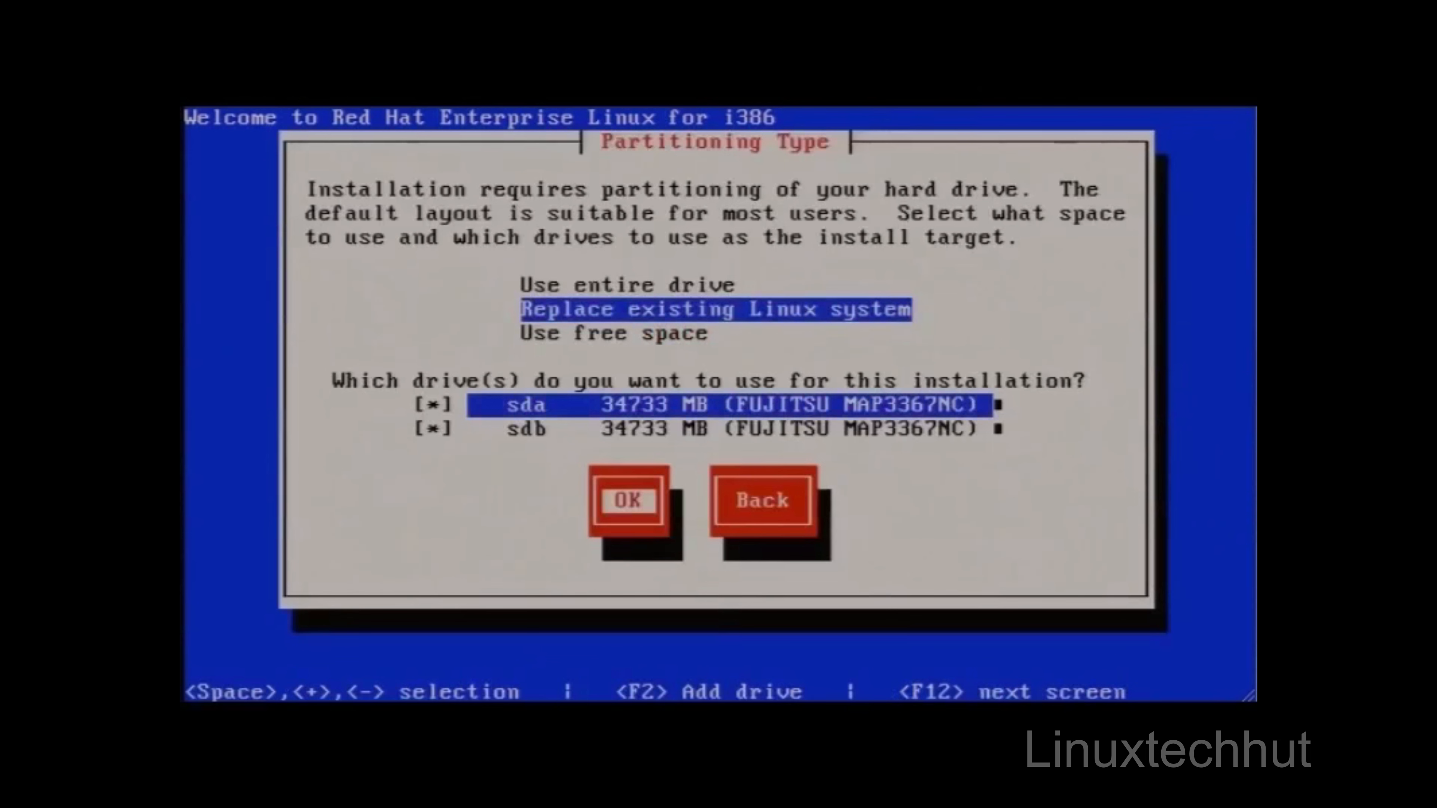
key("Return")
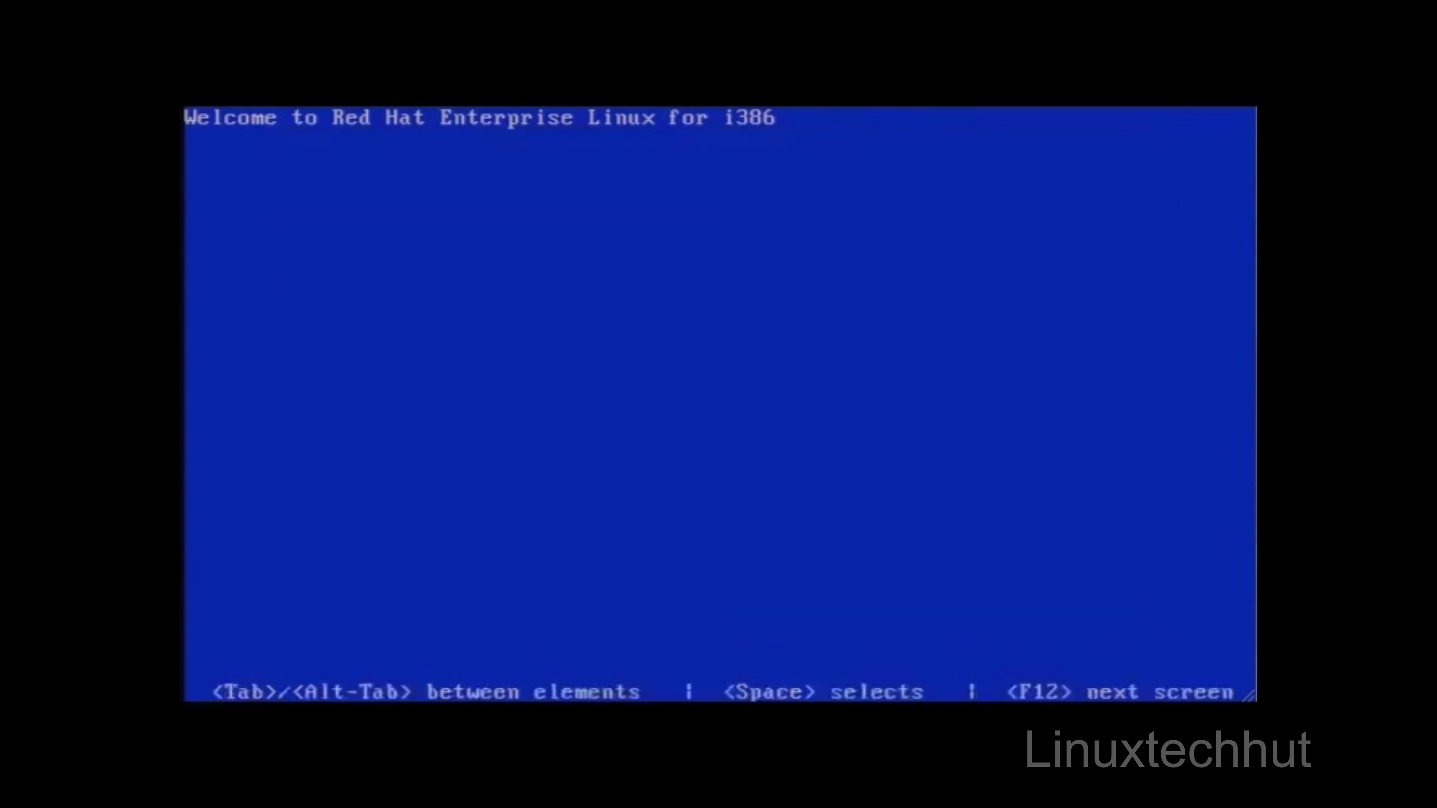
key("Tab")
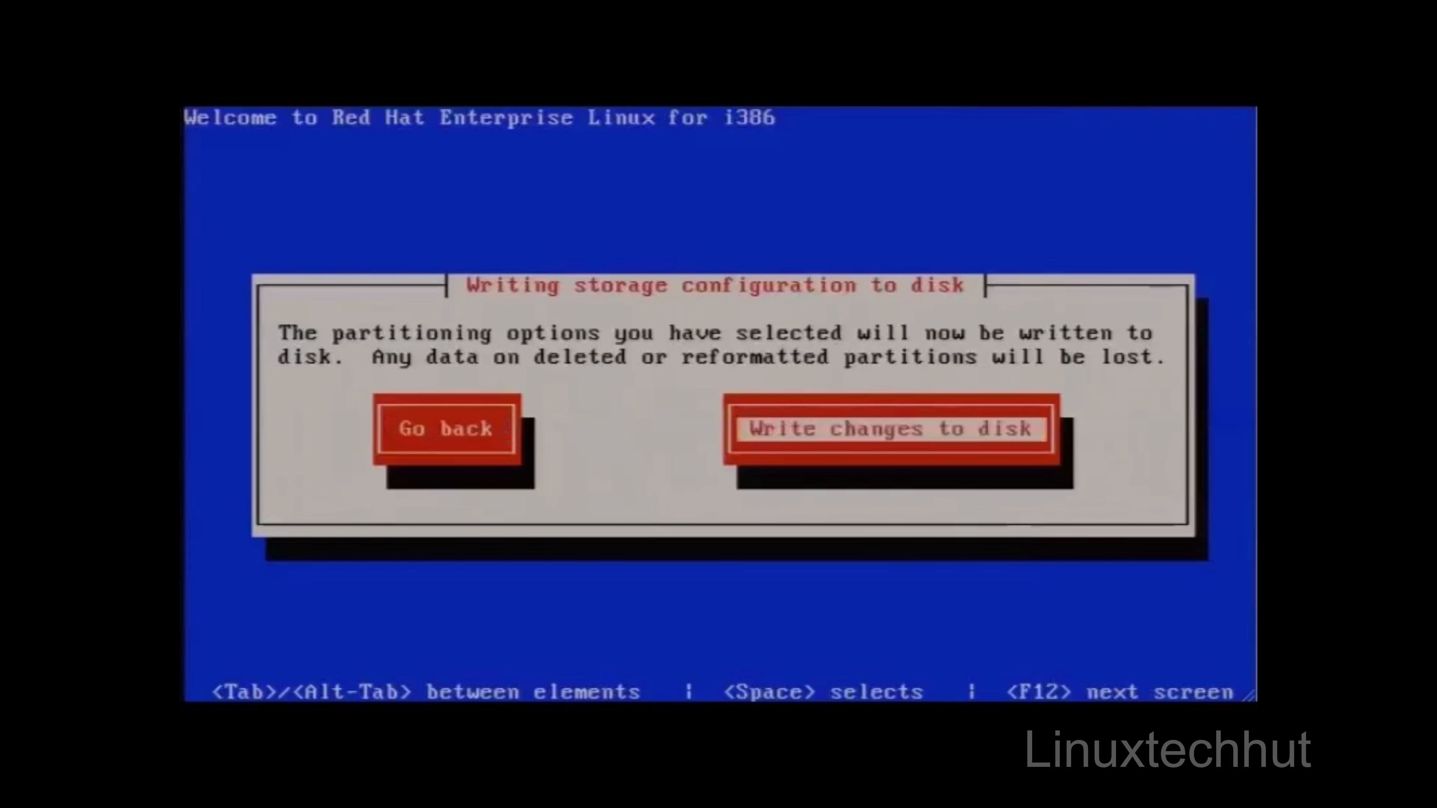
key("Return")
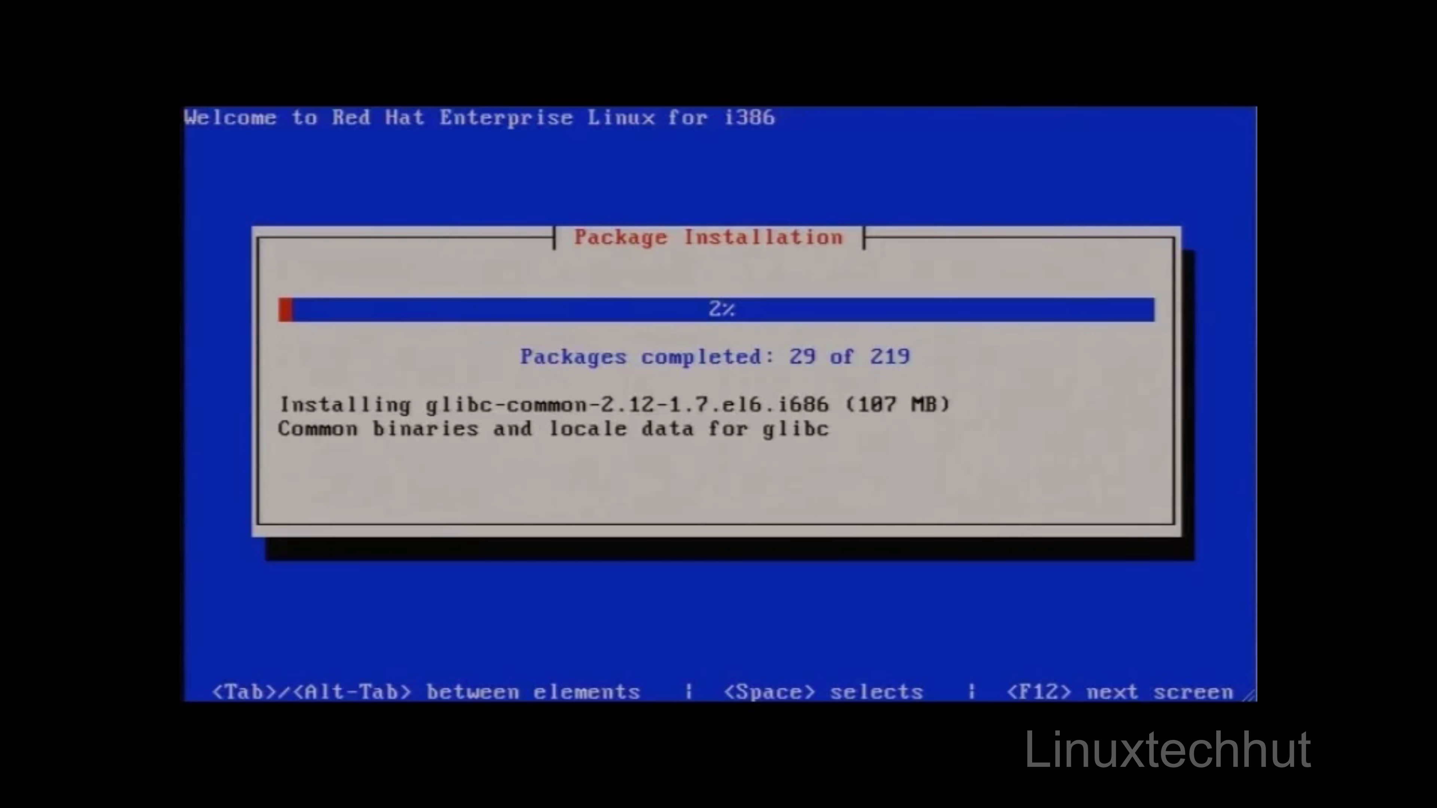
Step: Switch to the installer's shell console and list the mounted filesystems in human-readable sizes with df -h
key("alt+F2")
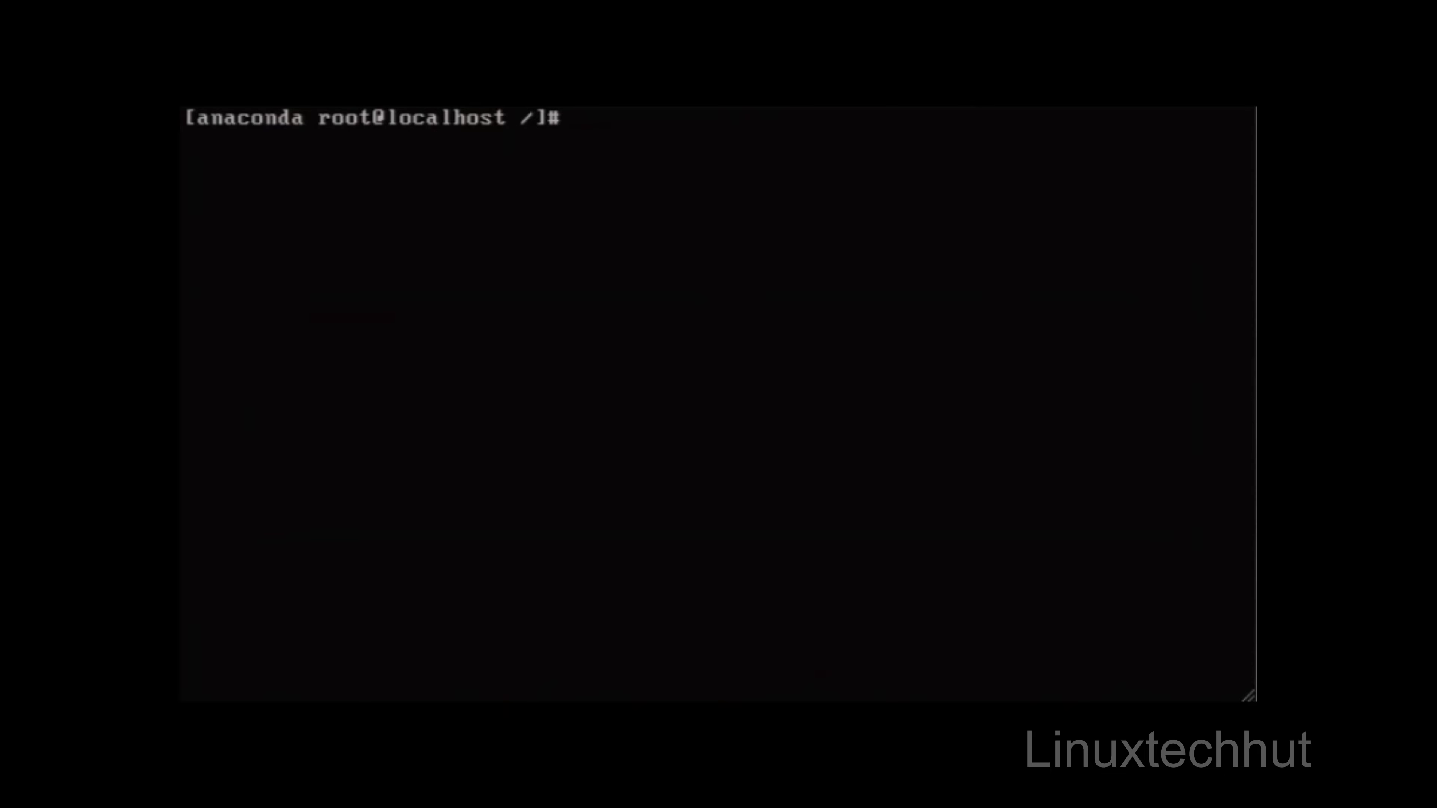
type("df -h")
key("Return")
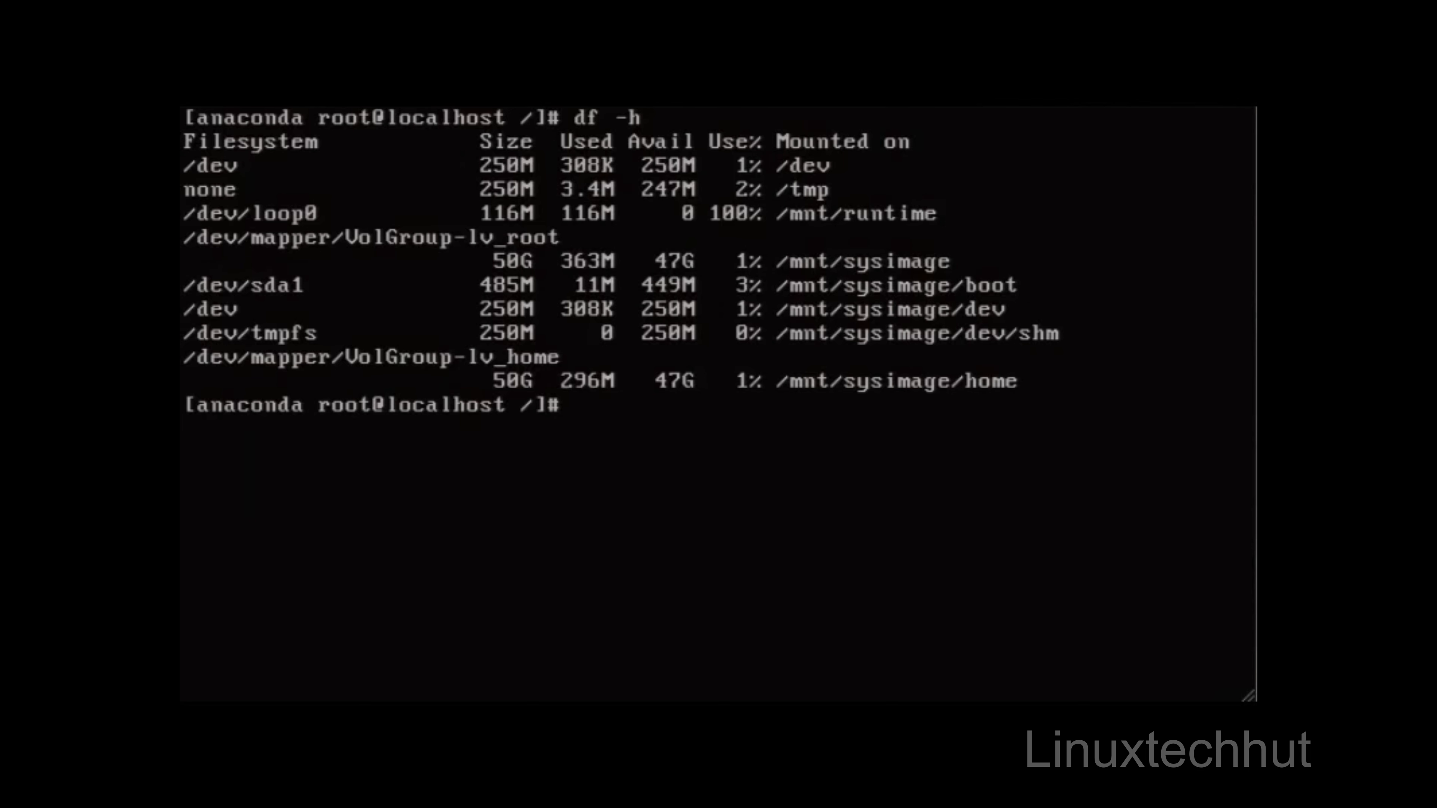
Step: Query the operating system name with uname and the full kernel details with uname -a in the installer shell
type("uname")
key("Return")
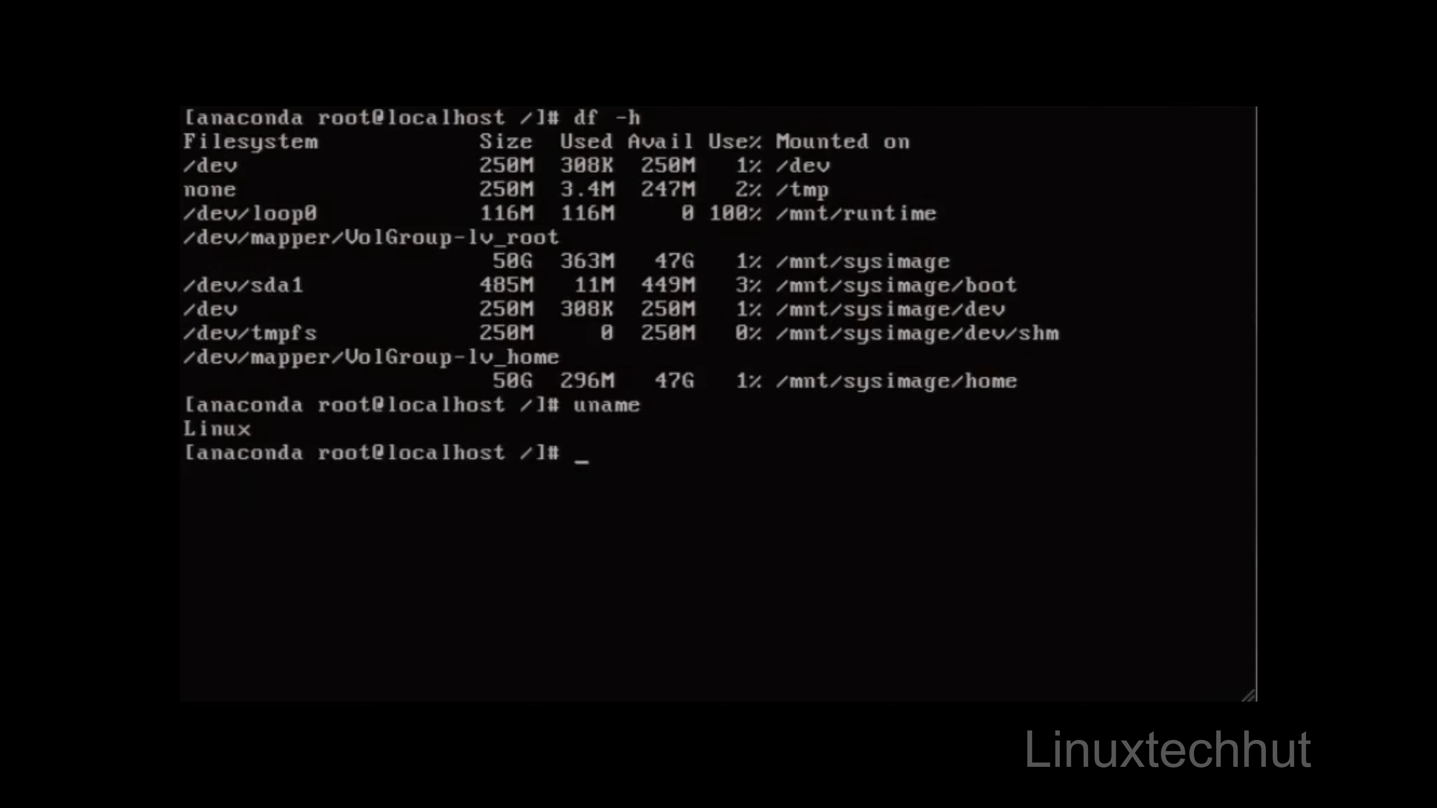
key("Up")
type("-a")
key("Return")
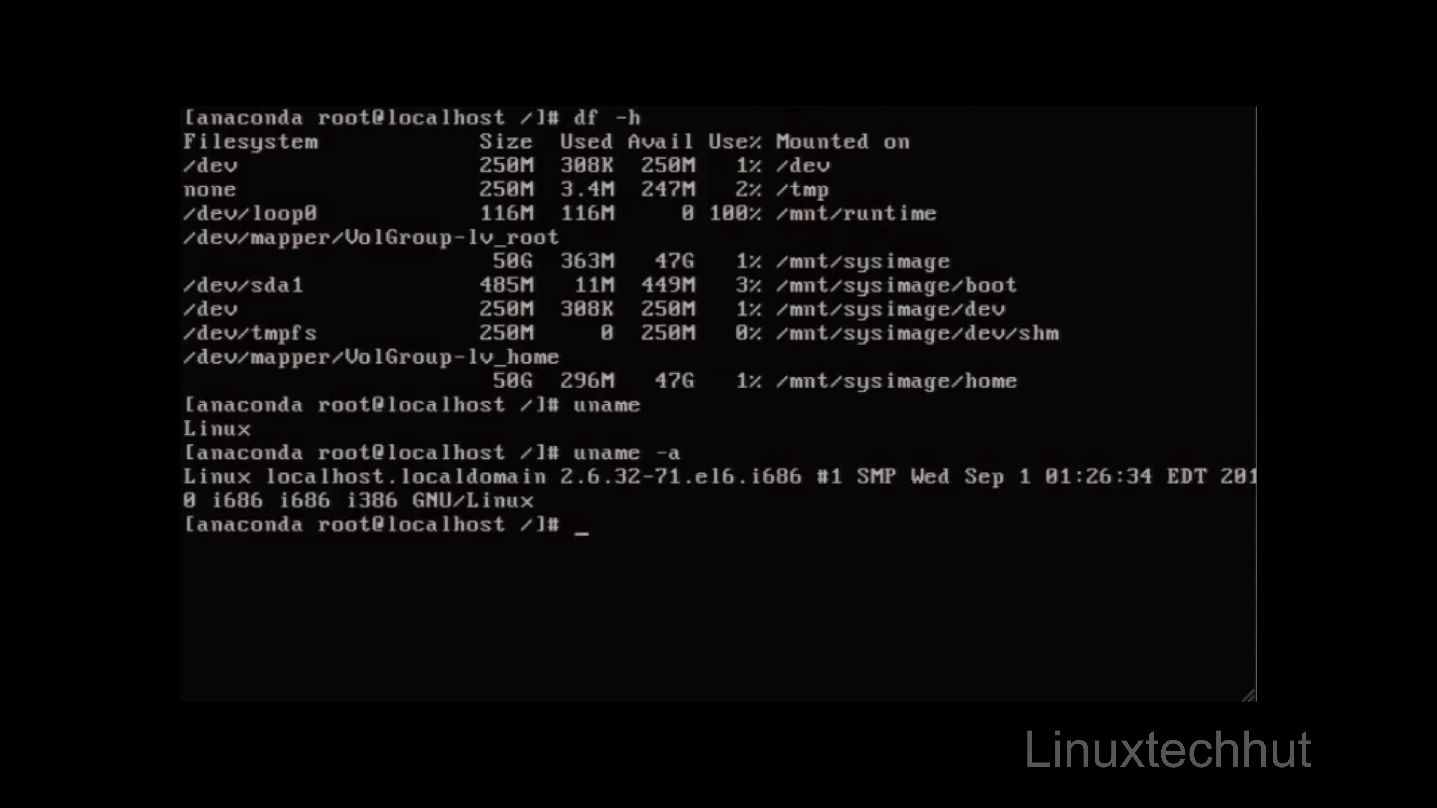
Step: Examine the installer's virtual consoles 1 to 5 in order, from package installation progress through the shell and logs to the filesystem creation output
key("alt+F1")
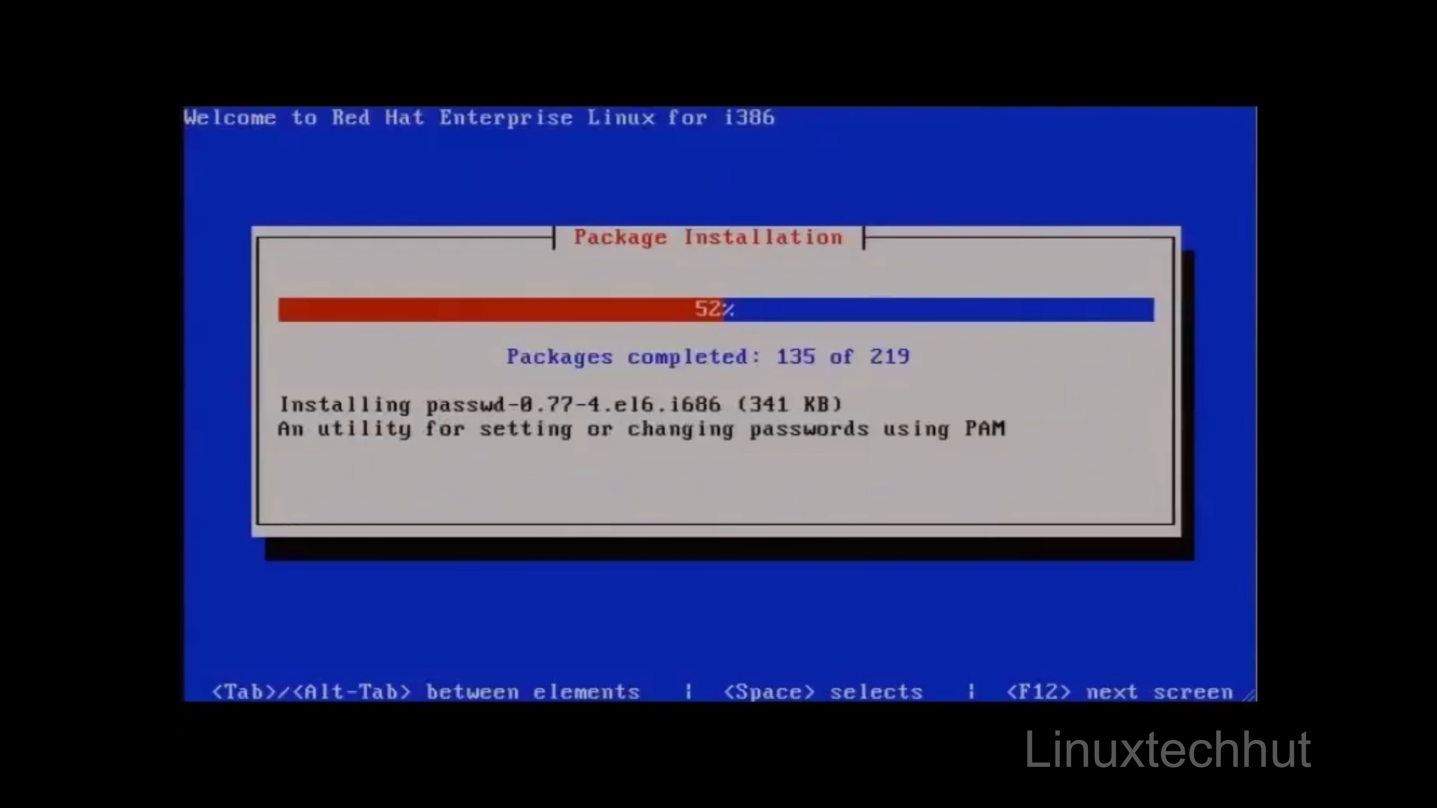
key("alt+F2")
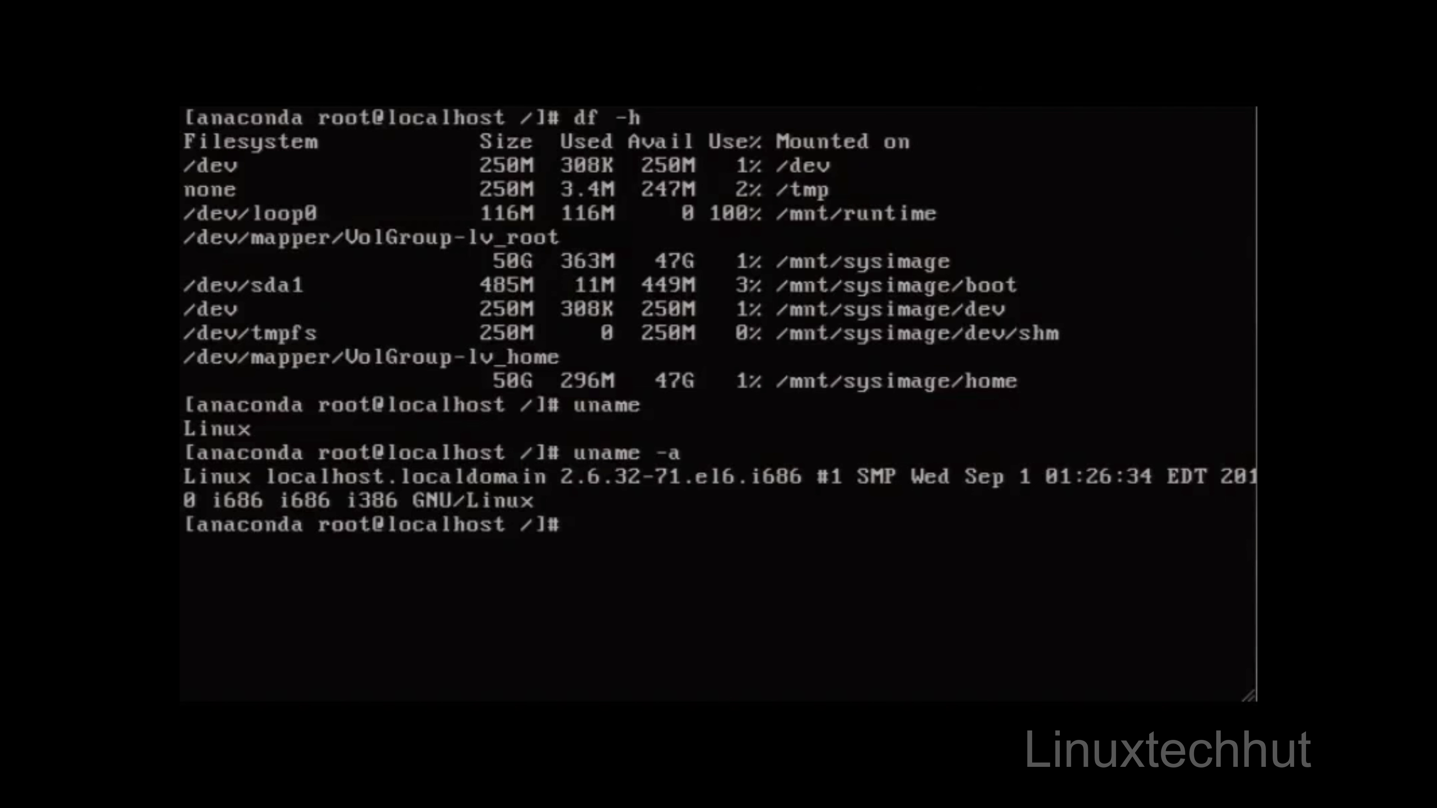
key("alt+F3")
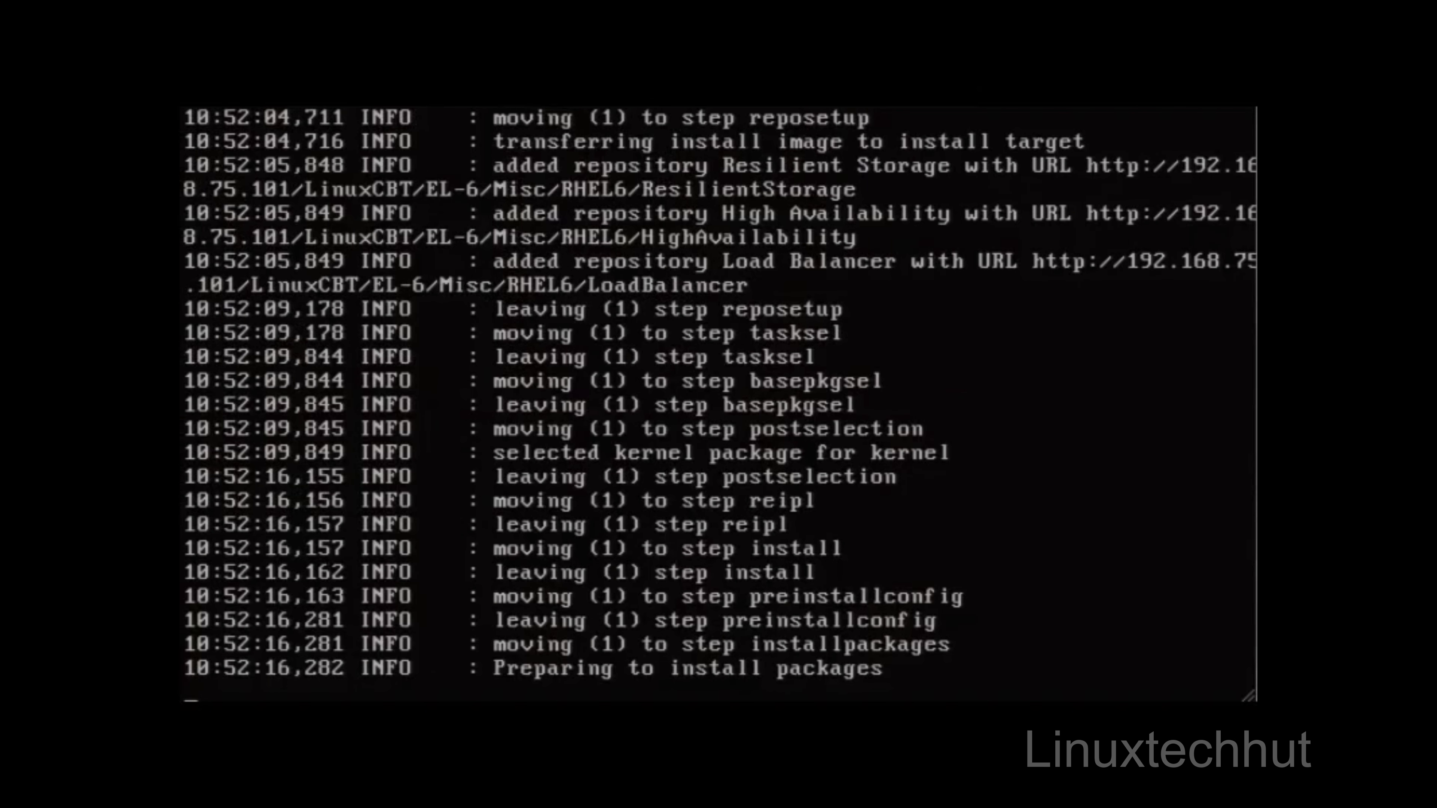
key("ctrl+alt+F4")
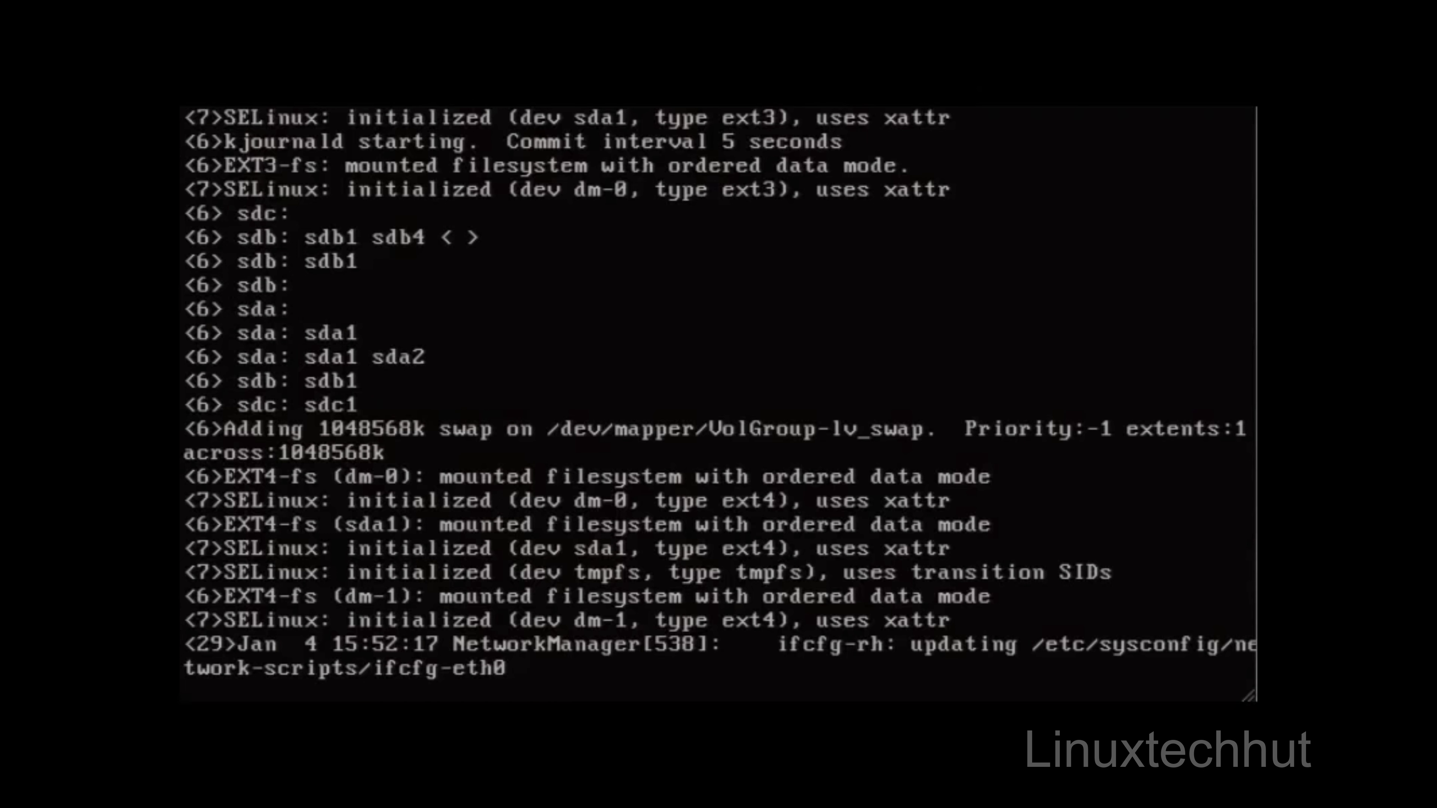
key("ctrl+alt+F5")
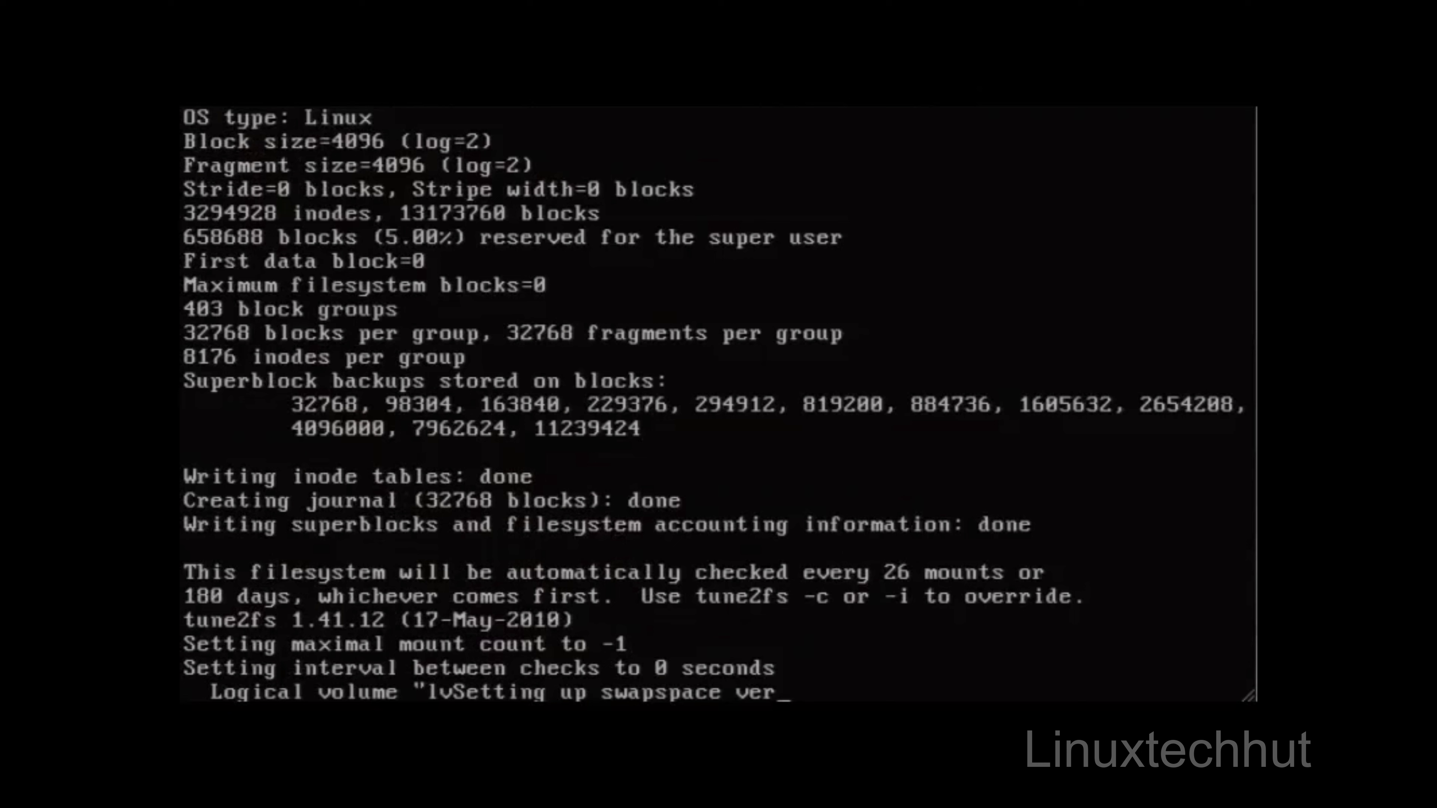
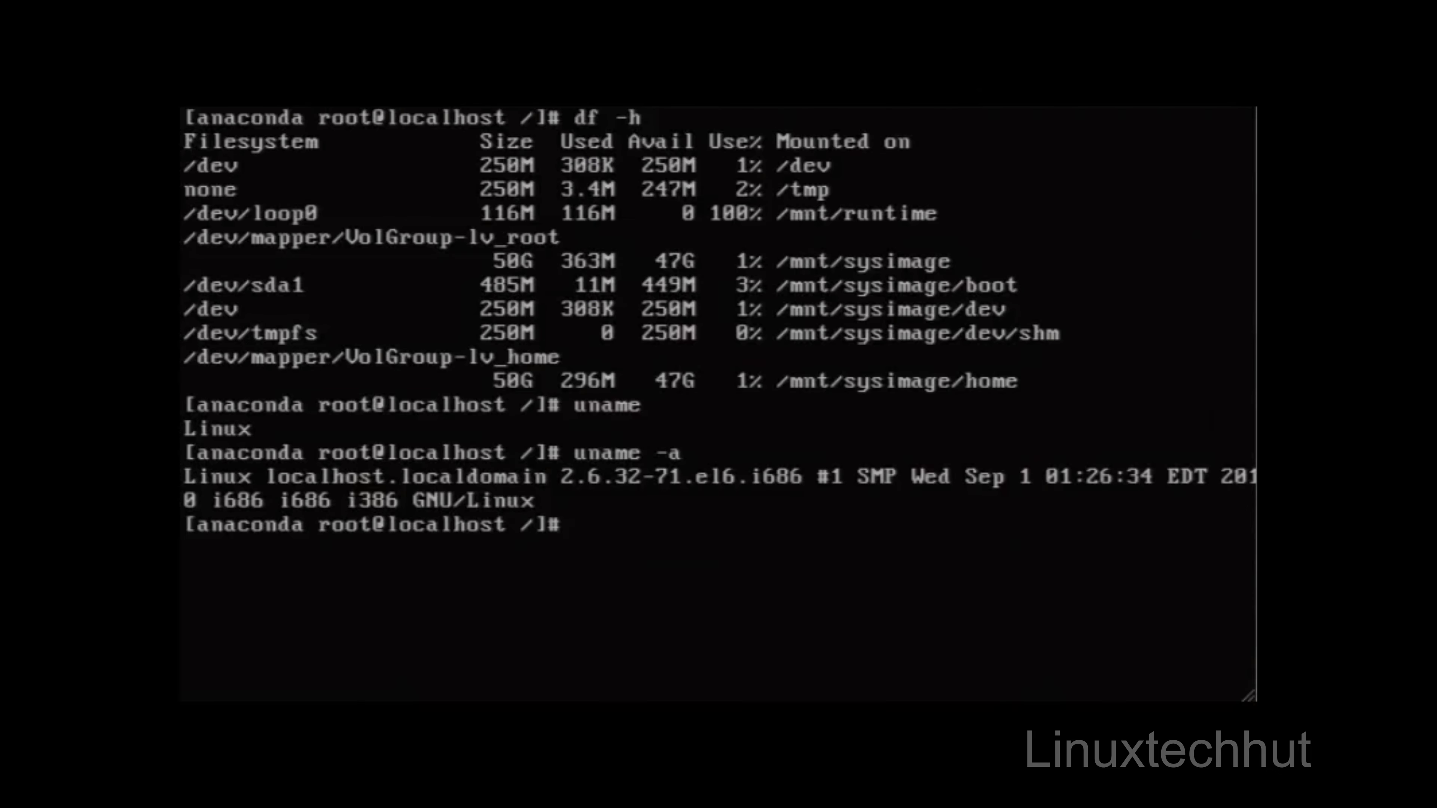
Step: Examine the installer's shell and log consoles, 2 to 4, while the package installation finishes
key("alt+F3")
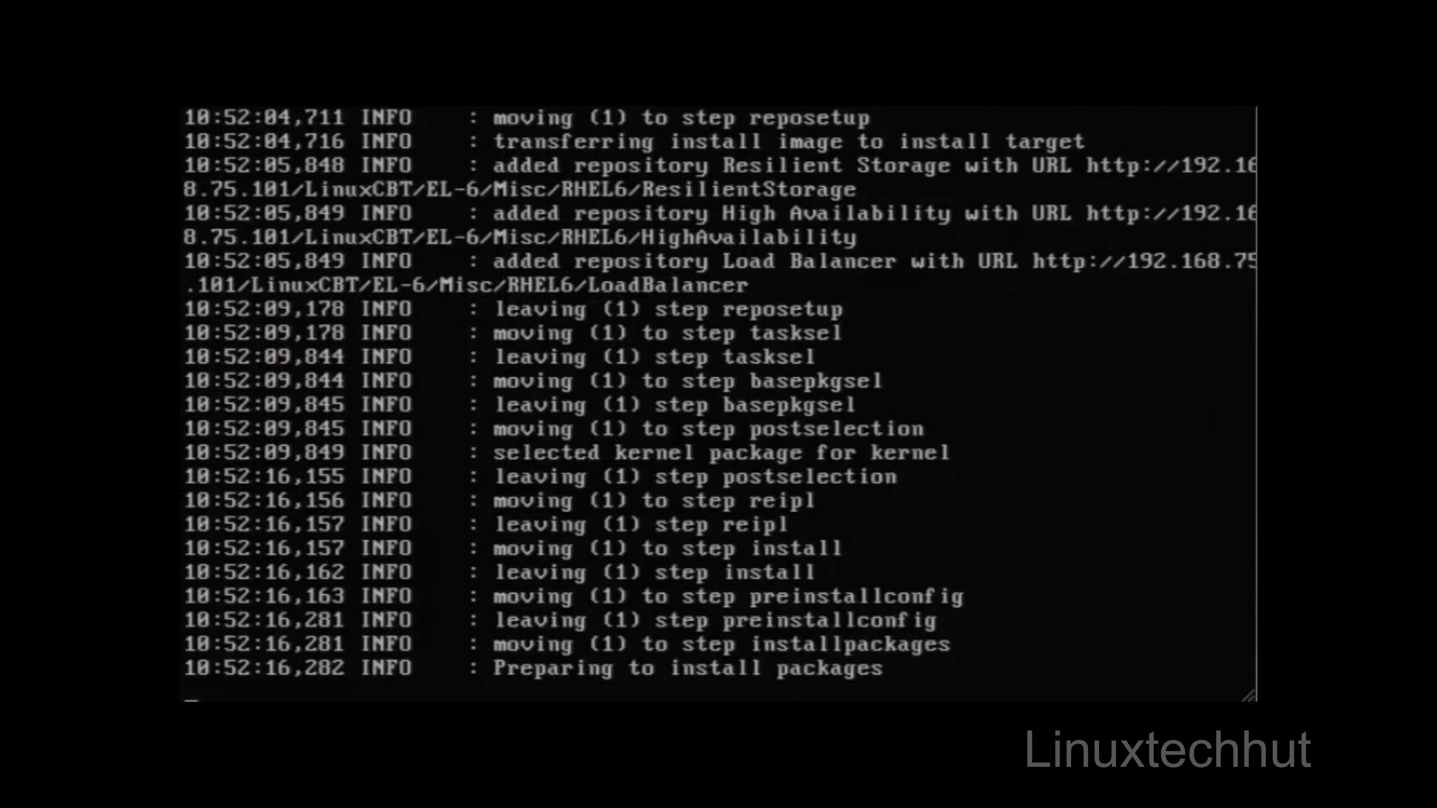
key("alt+F4")
key("alt+F3")
key("alt+F4")
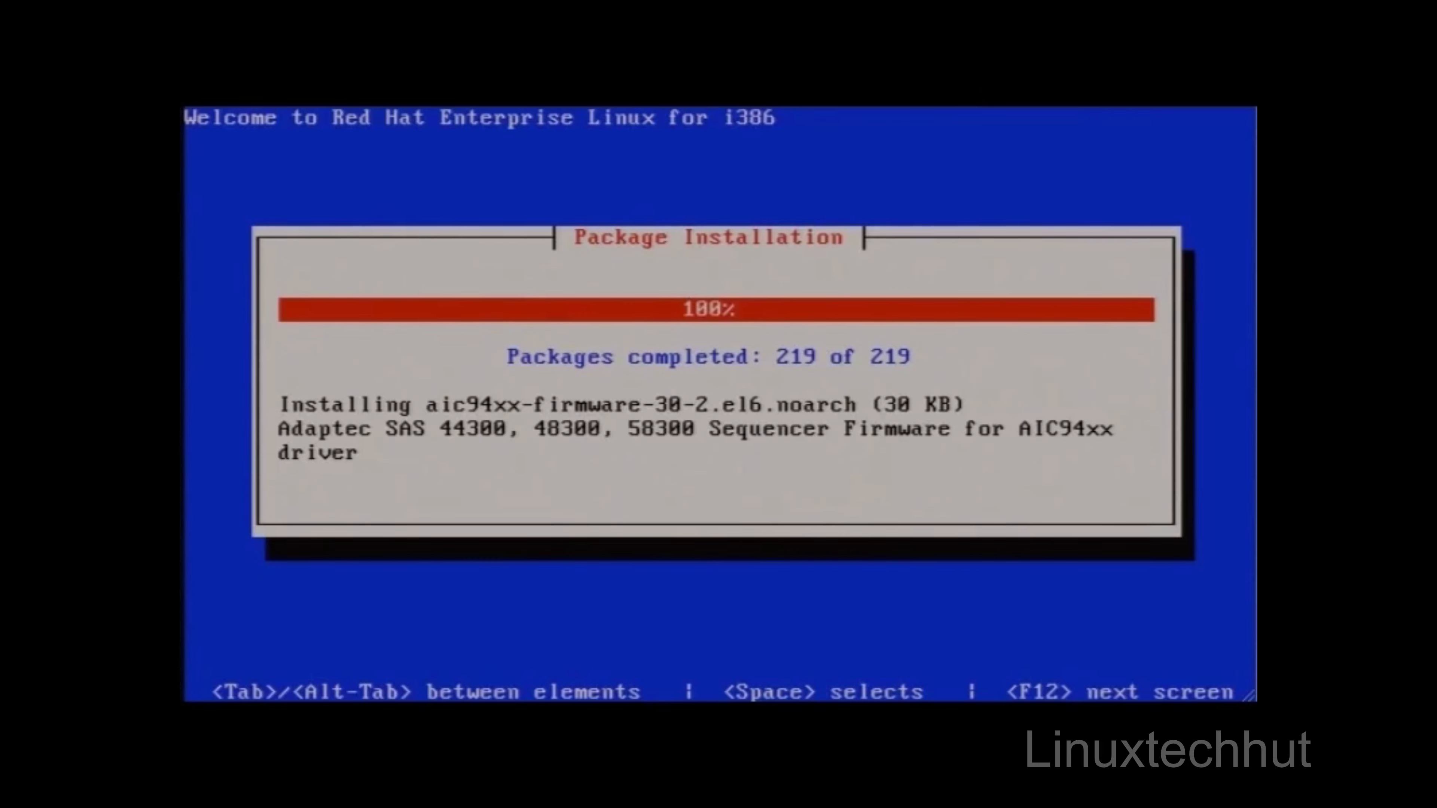
key("alt+F2")
key("alt+F3")
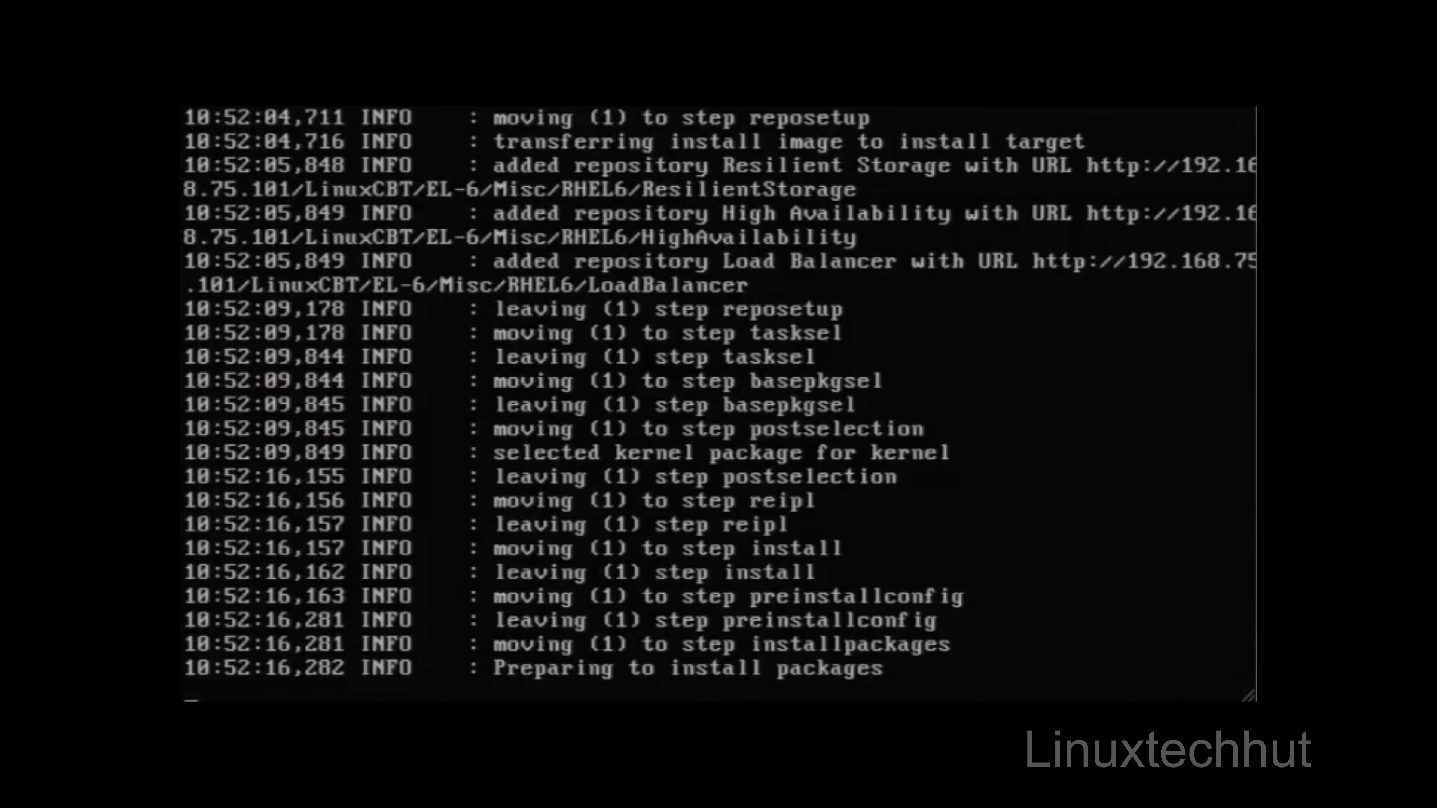
key("alt+F4")
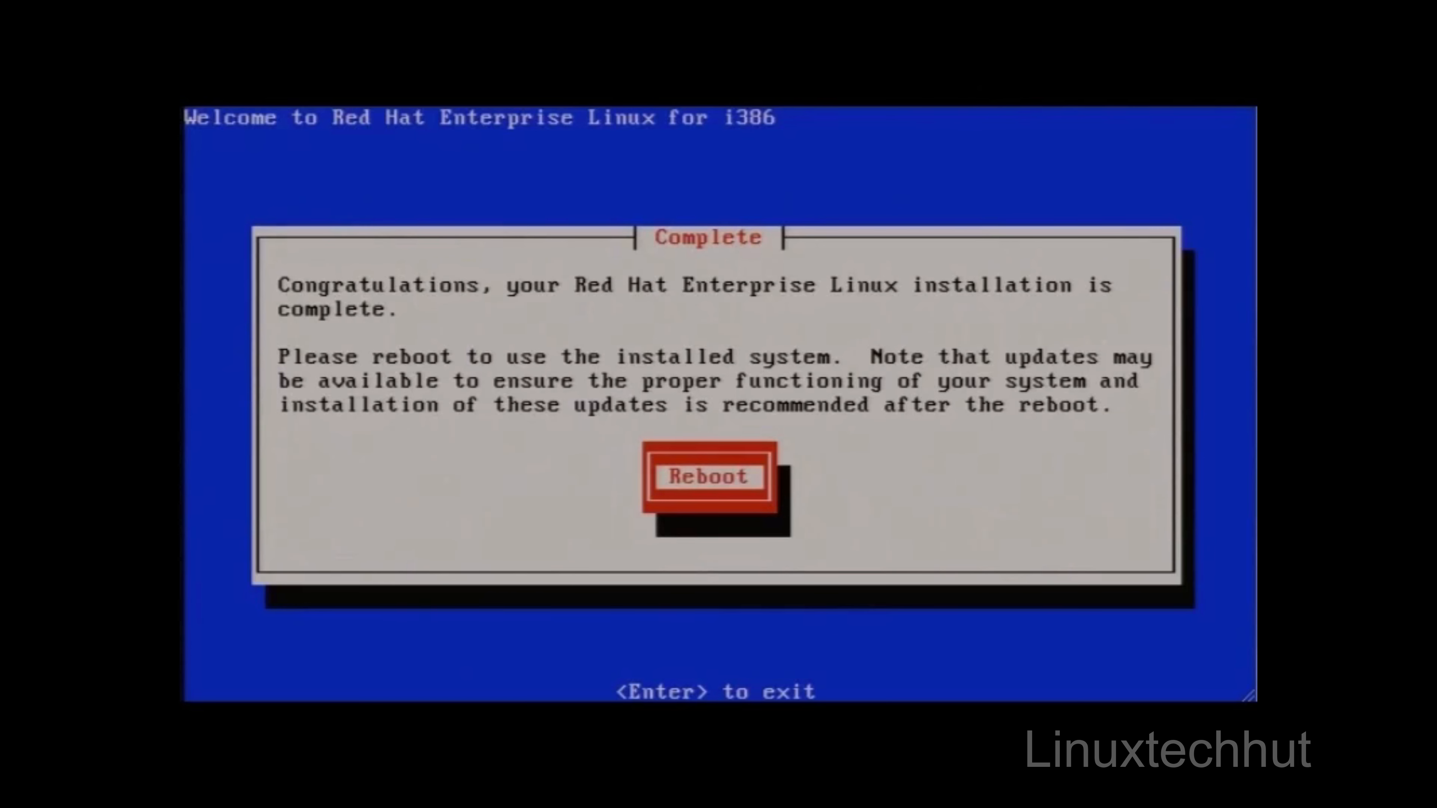
Step: Reboot out of the completed installation and choose Boot from local drive in the Red Hat Enterprise Linux 6.0 boot menu
key("Return")
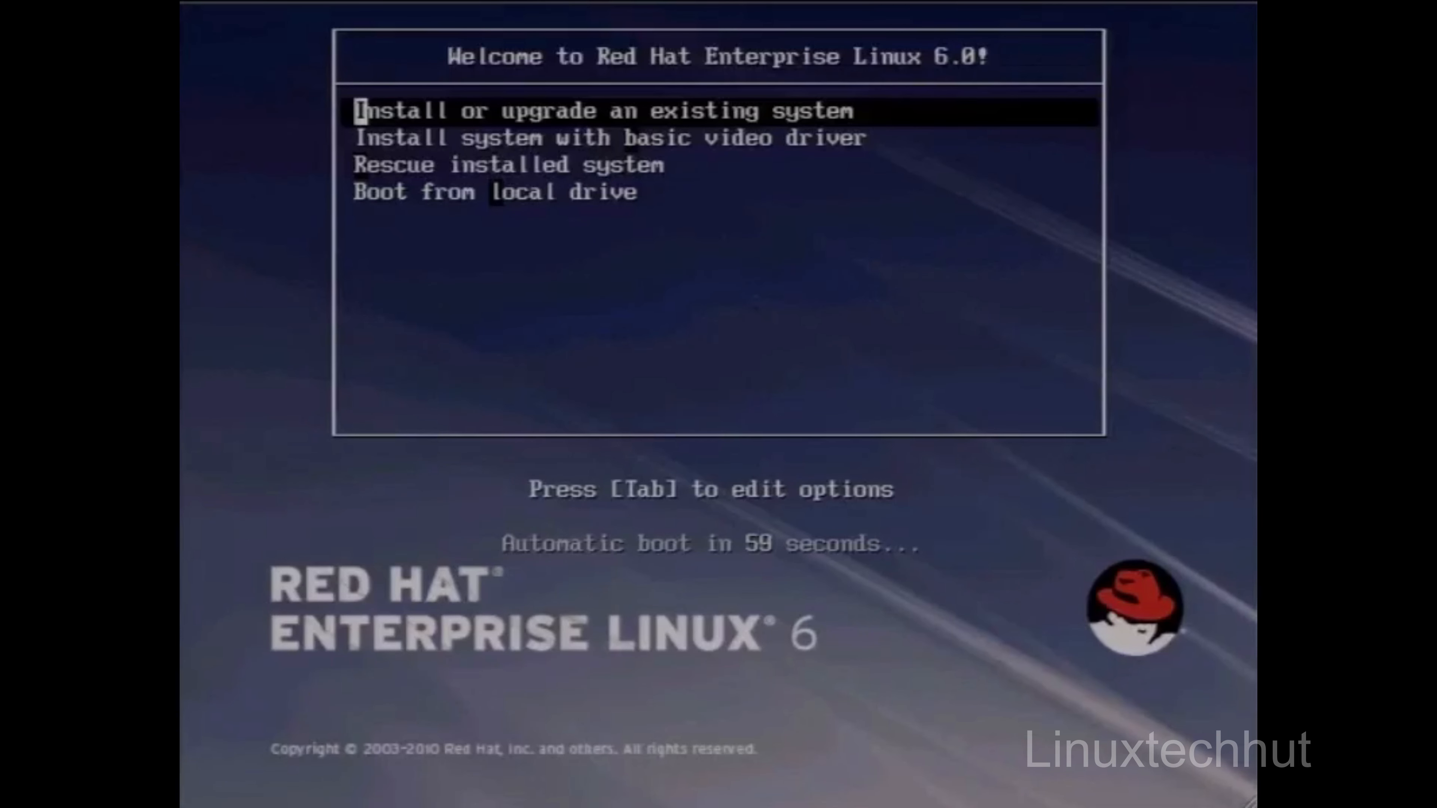
key("Down")
key("Down")
key("Down")
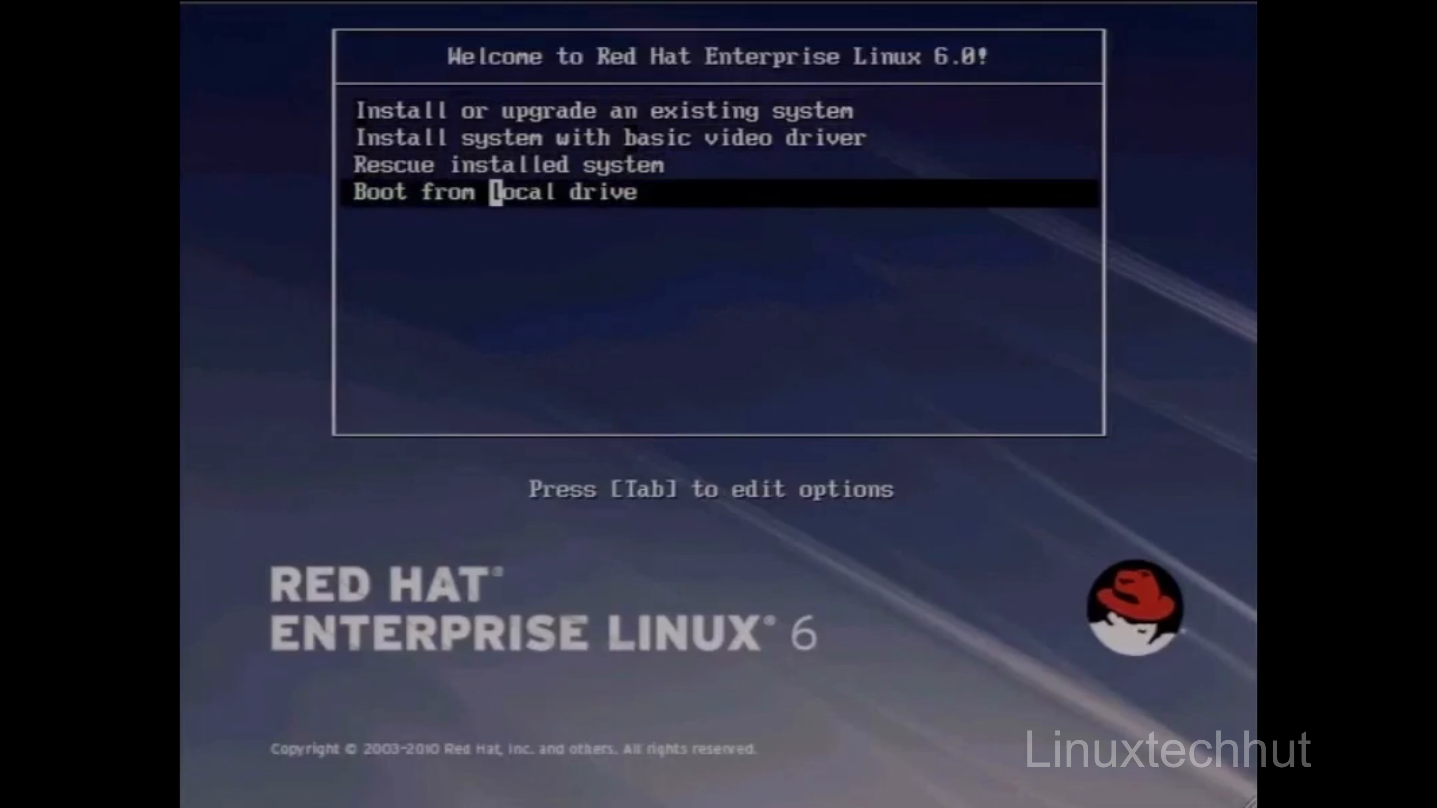
key("Return")
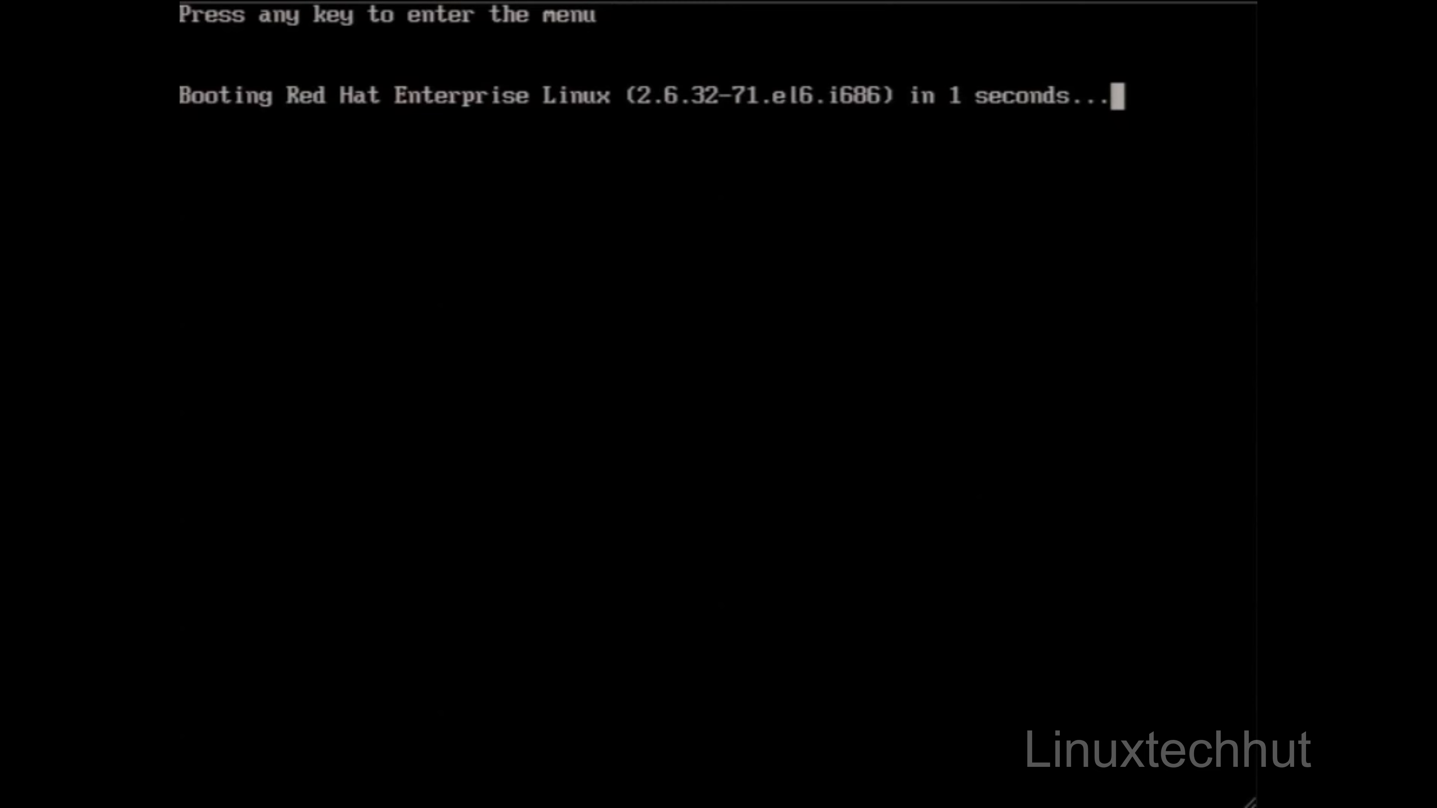
Step: Boot the Red Hat Enterprise Linux (2.6.32-71.el6.i686) entry from the GRUB menu and log in as root with the account password
key("Return")
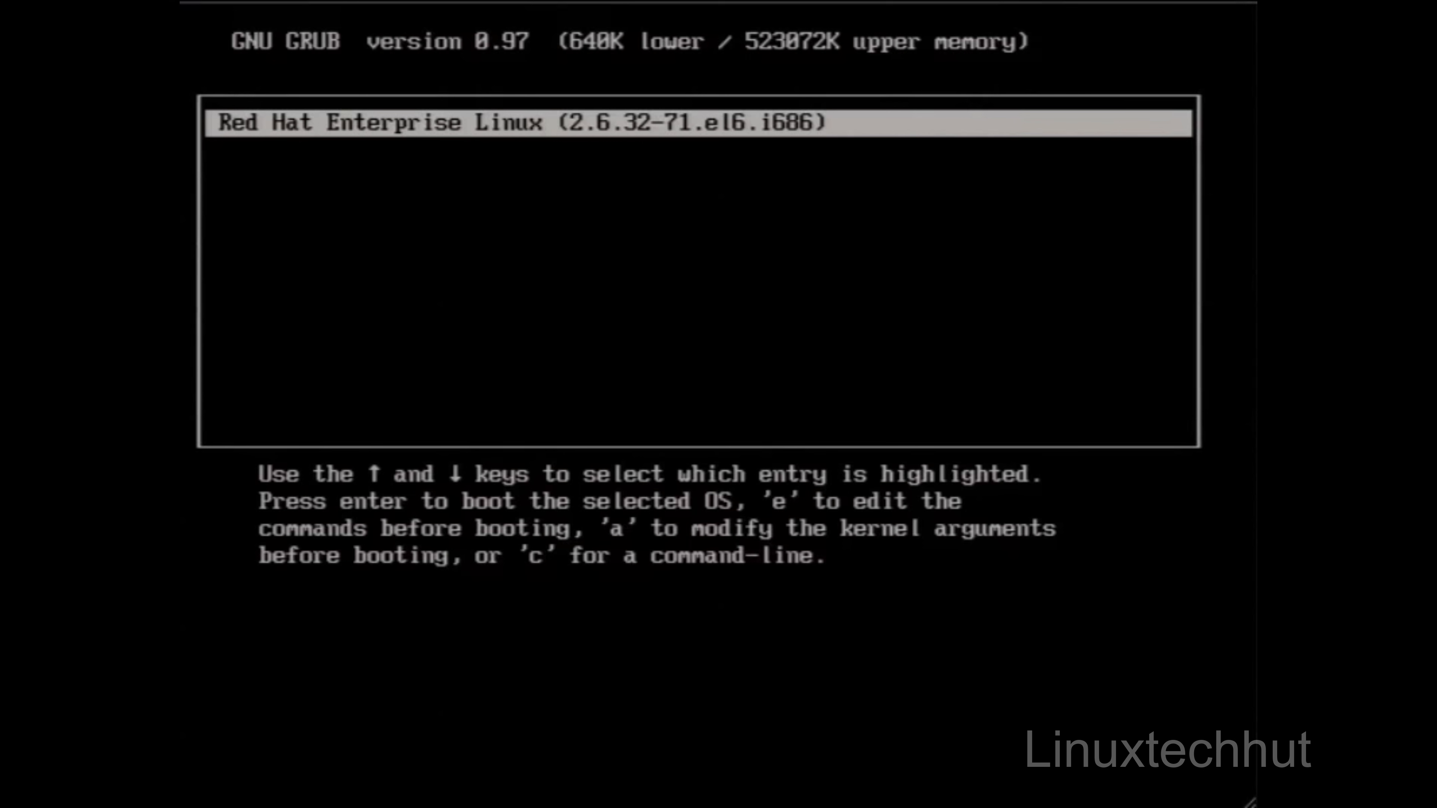
key("Return")
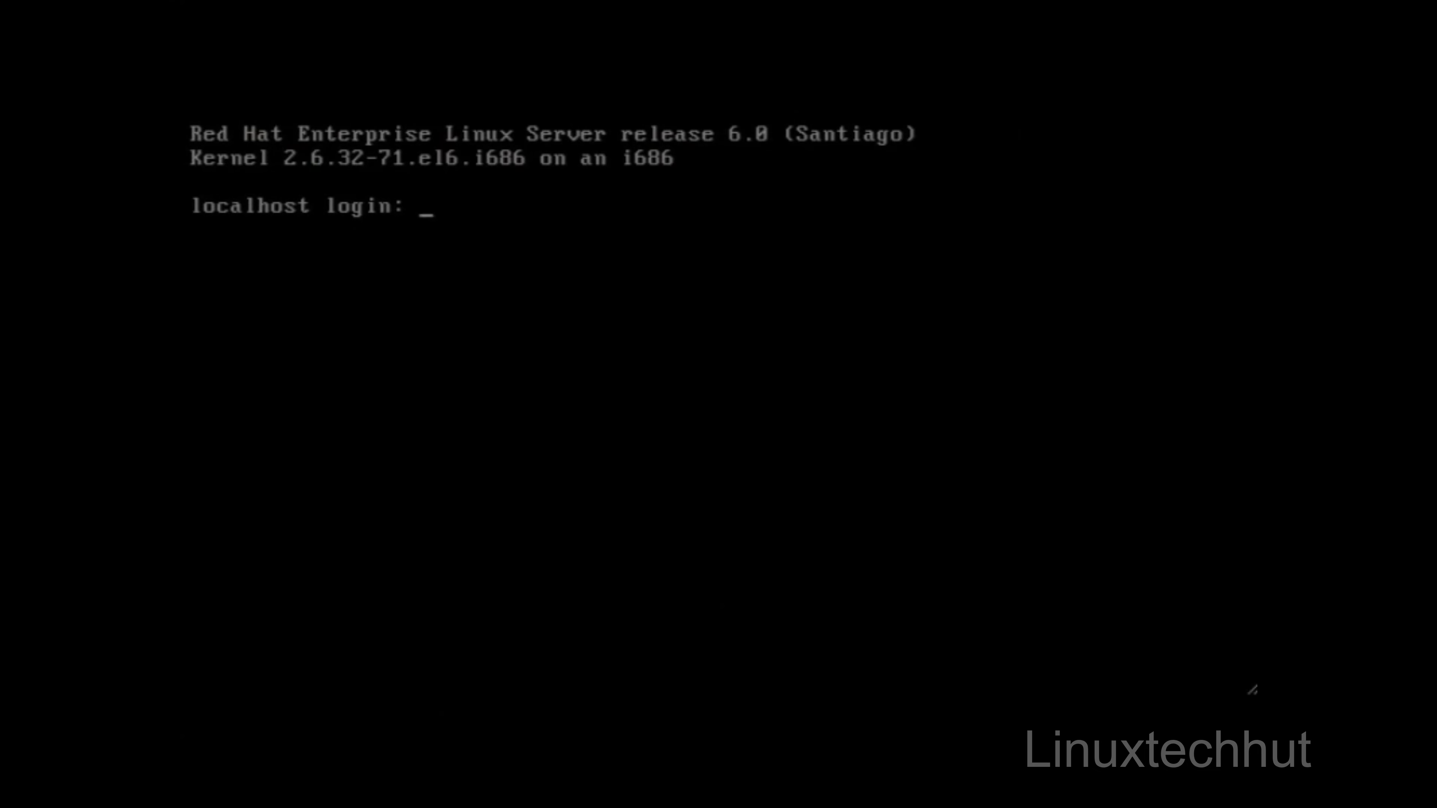
type("root")
key("Return")
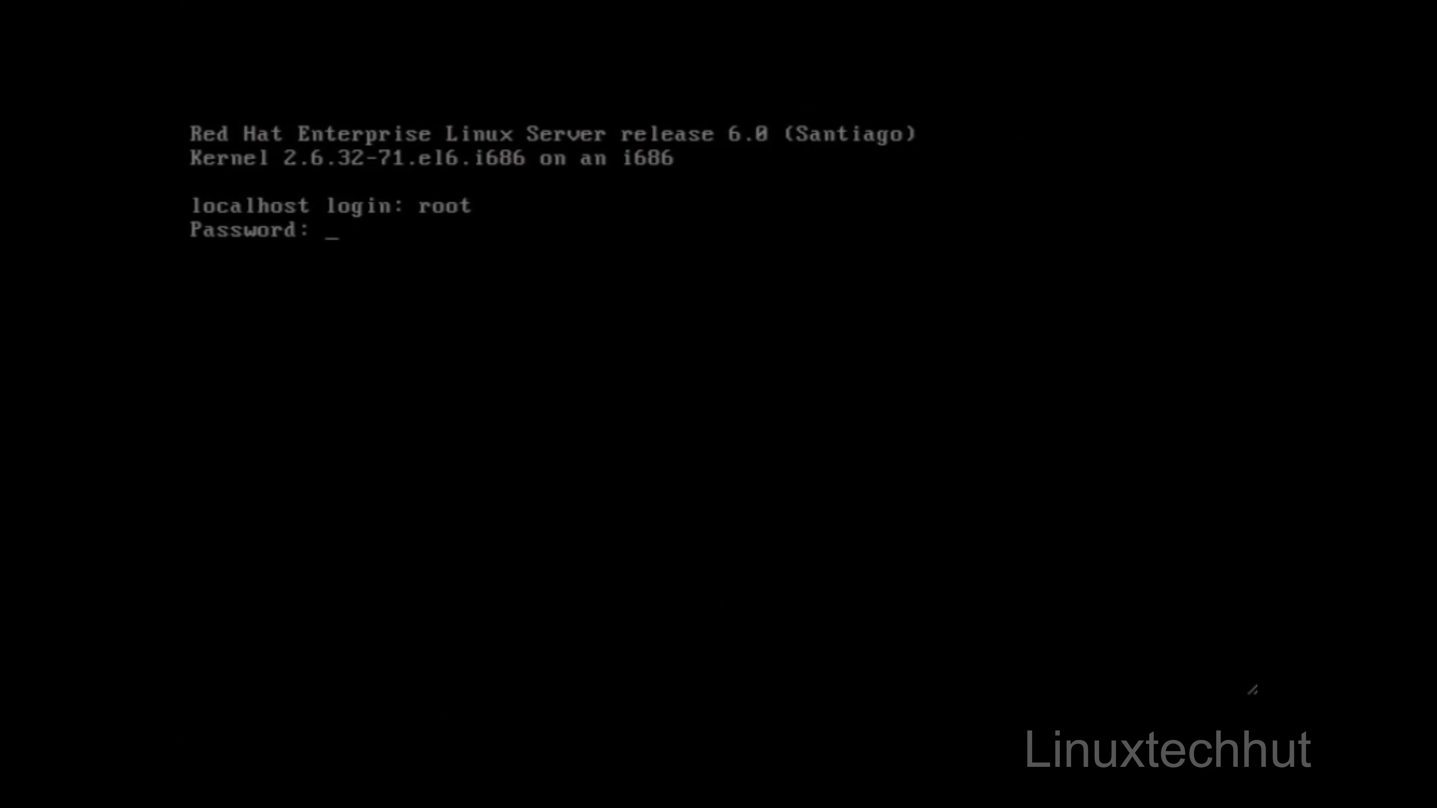
key("Return")
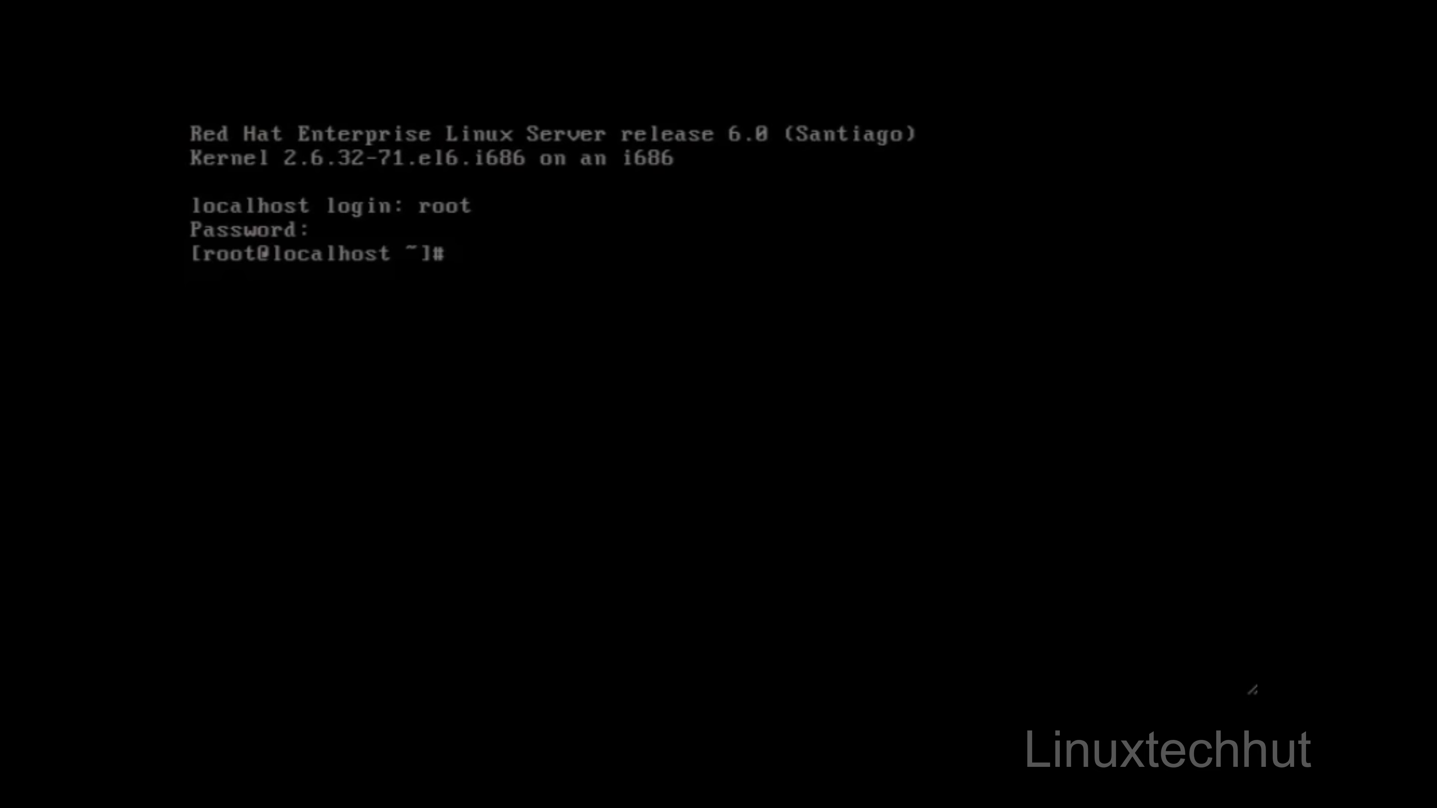
Step: Check the installed system's current runlevel with runlevel and its running time and load with uptime
type("runlevel")
key("Return")
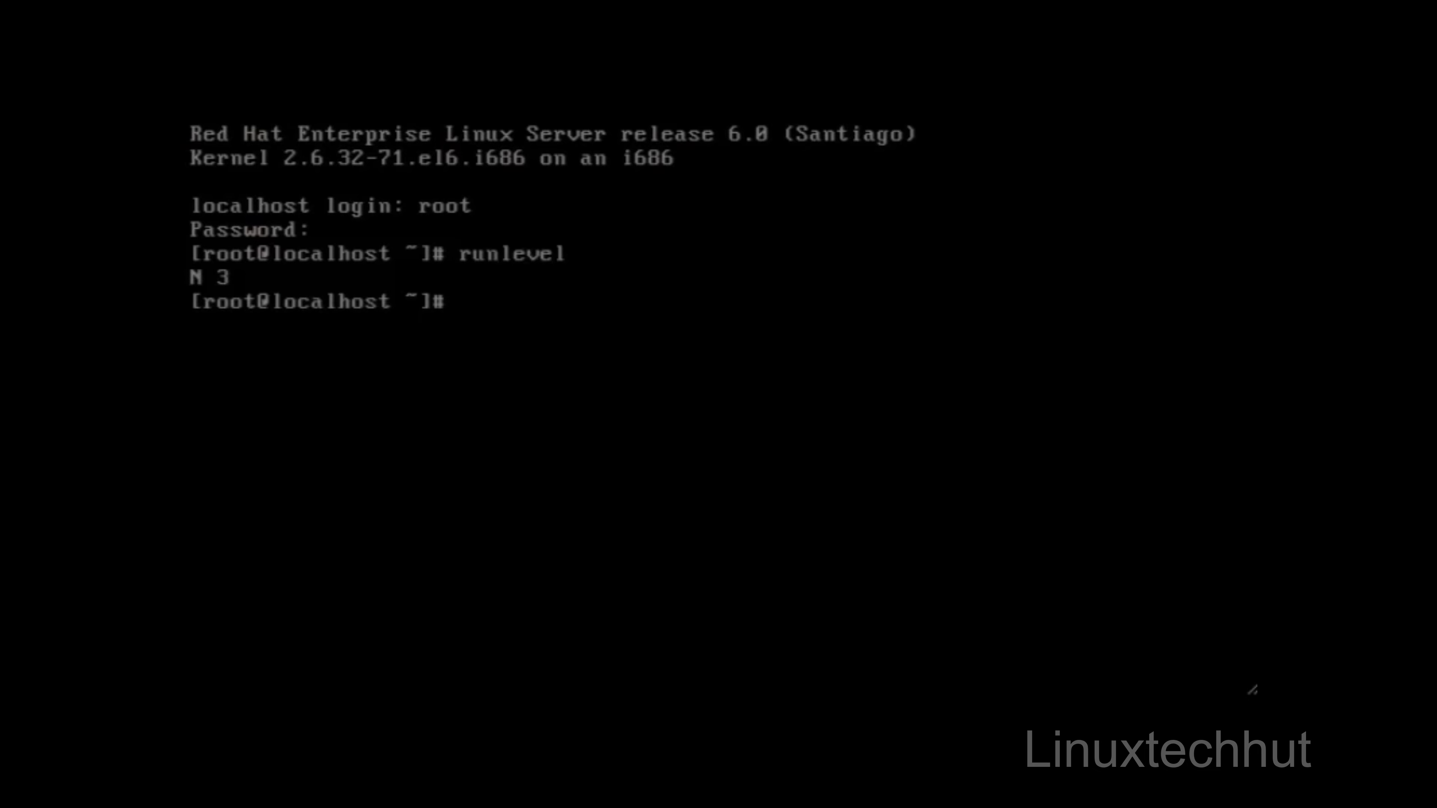
type("uptime")
key("Return")
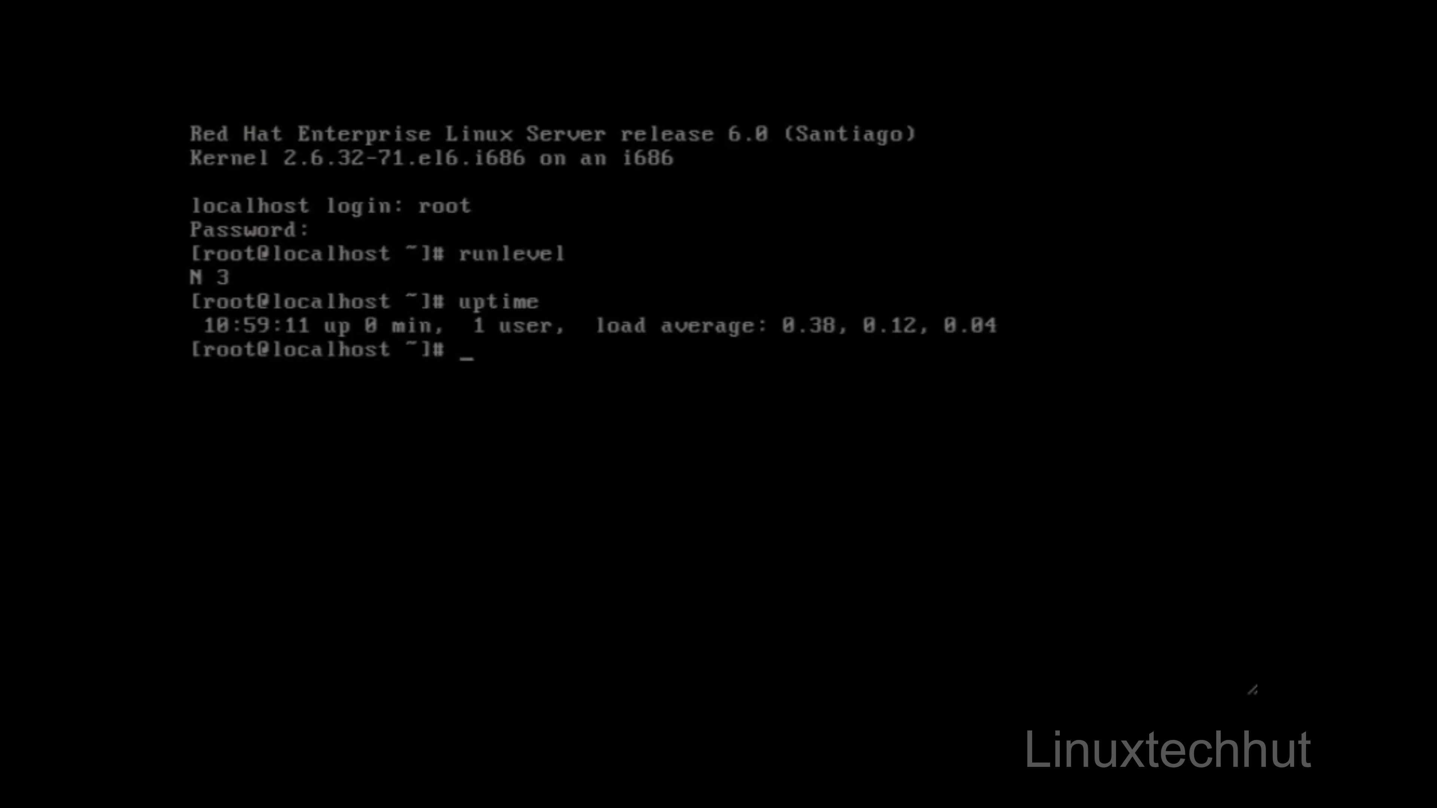
Step: List the installed system's mounted filesystems in human-readable sizes with df -h
type("df -h")
key("Return")
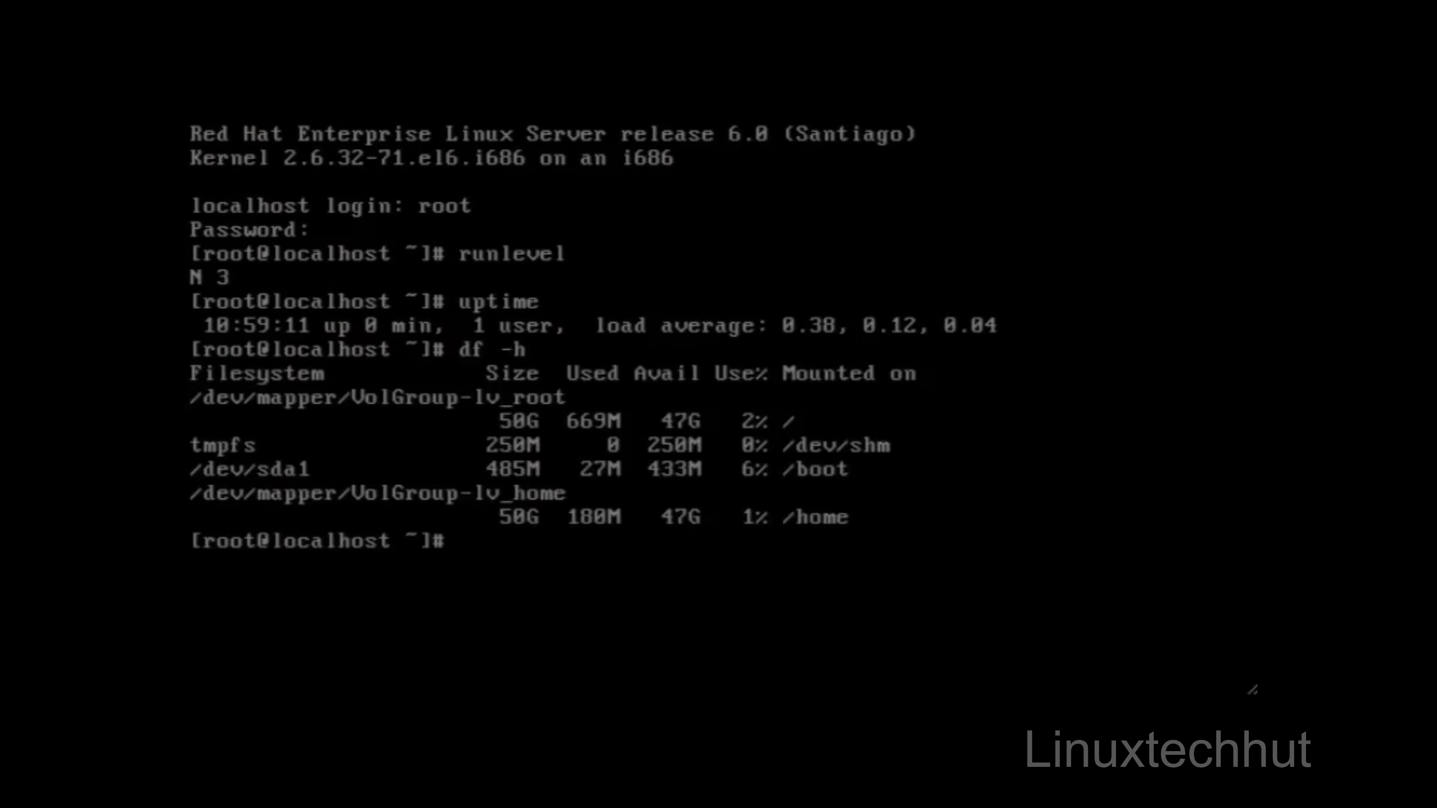